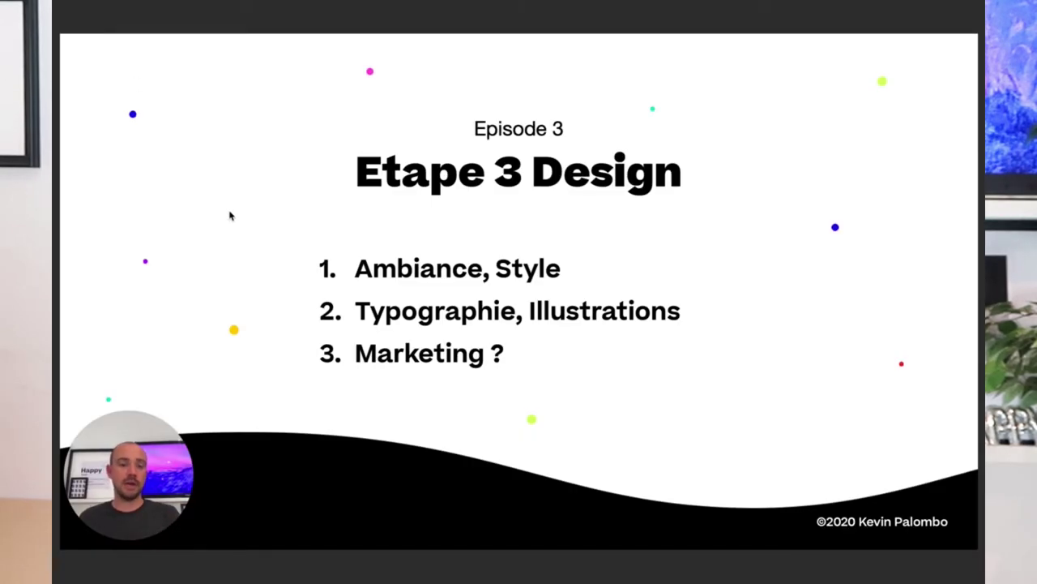
# Leave Aperçu's full-screen slideshow of the Etape 3 Design slide.
pyautogui.press('Escape')
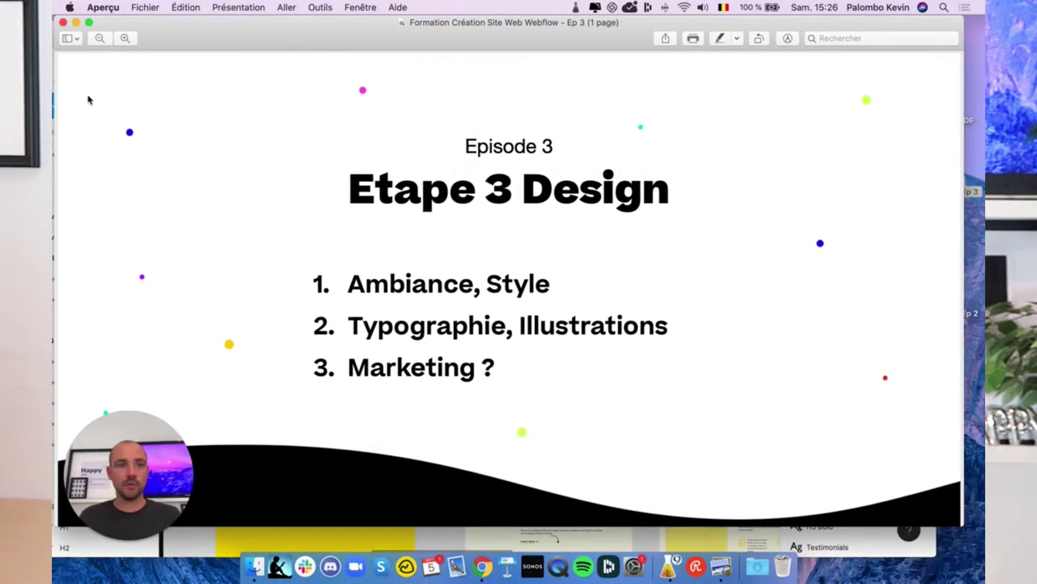
# Minimize Aperçu, maximize Figma, and zoom across the Kier PW canvas to the Style Guide frame.
pyautogui.click(76, 23)
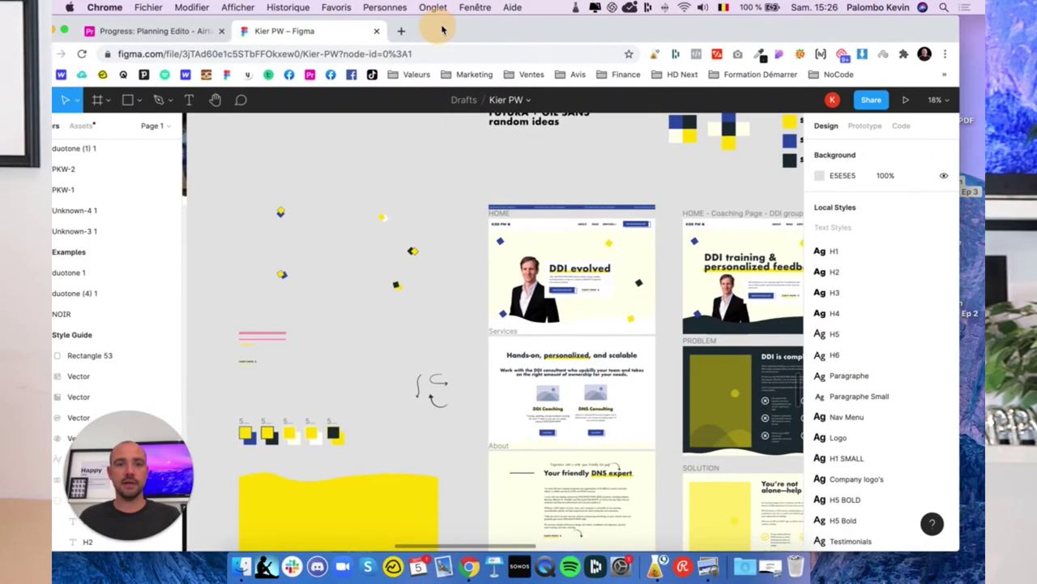
pyautogui.click(80, 31)
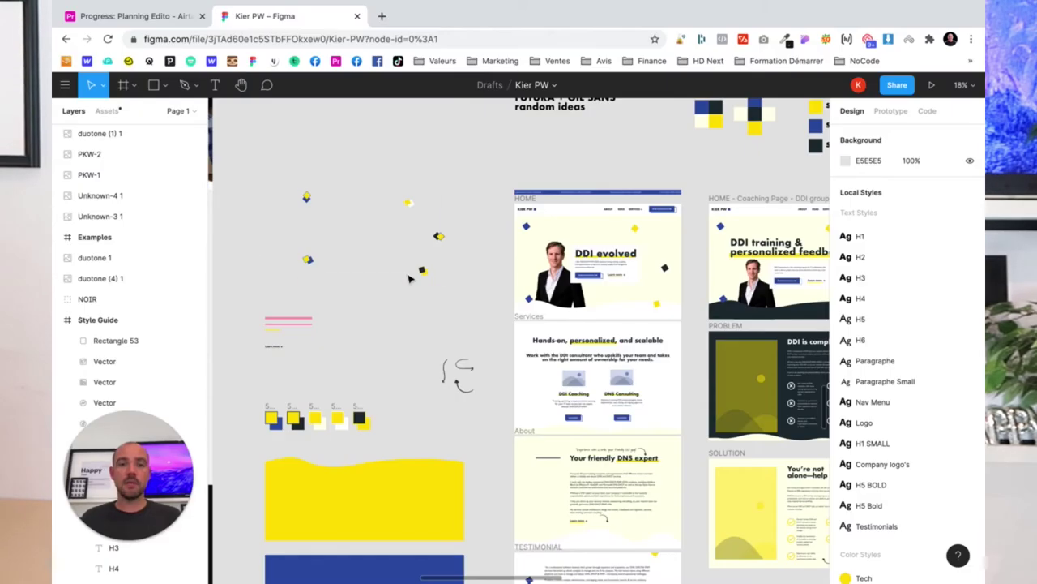
pyautogui.scroll(-2, 410, 278)
pyautogui.scroll(-3, 405, 275)
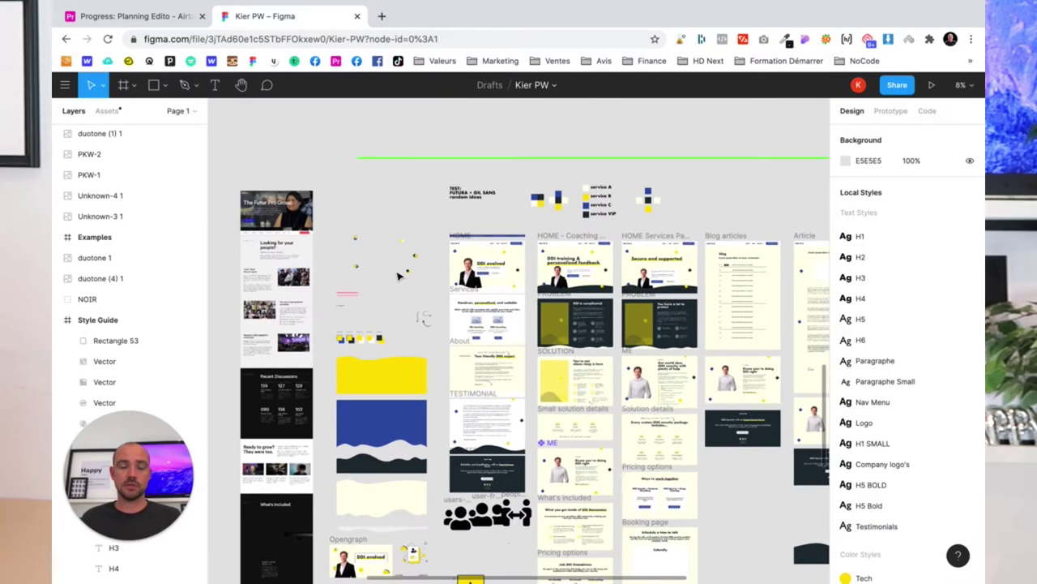
pyautogui.scroll(5, 397, 274)
pyautogui.scroll(3, 397, 274)
pyautogui.scroll(-5, 397, 274)
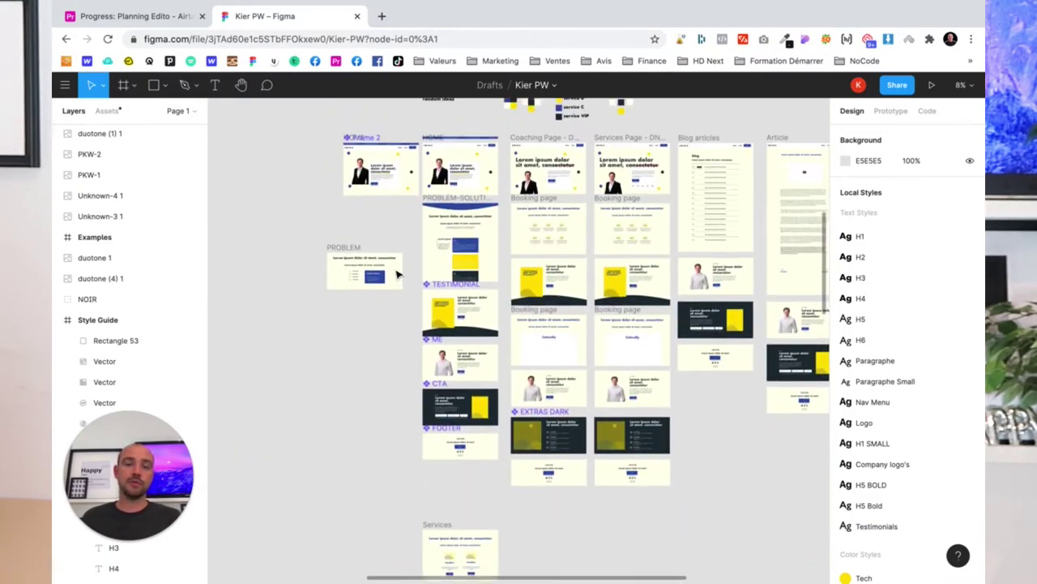
pyautogui.scroll(2, 397, 272)
pyautogui.scroll(3, 397, 268)
pyautogui.scroll(5, 393, 269)
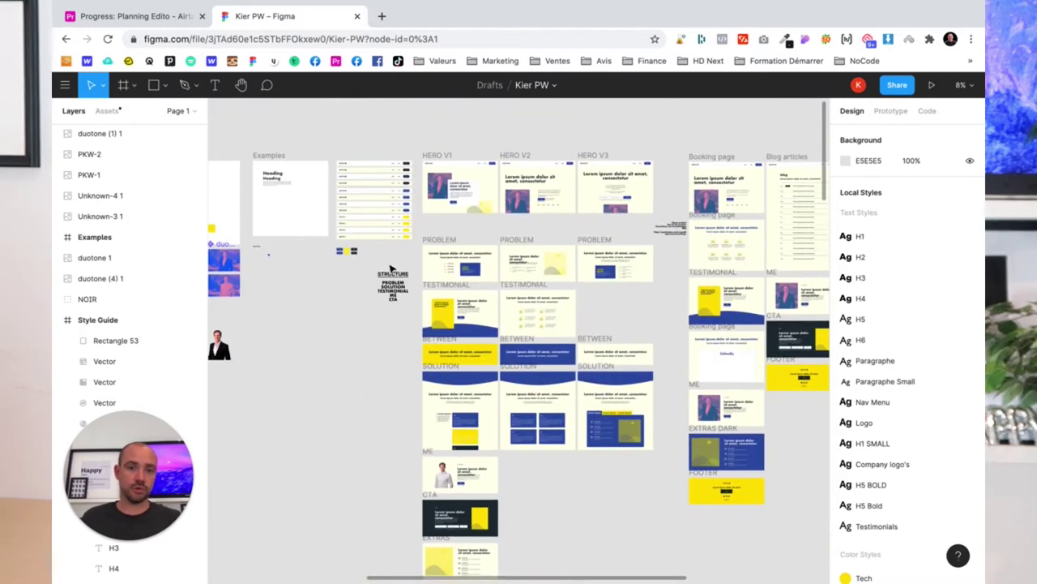
pyautogui.scroll(2, 340, 176)
pyautogui.scroll(1, 345, 177)
pyautogui.scroll(5, 349, 179)
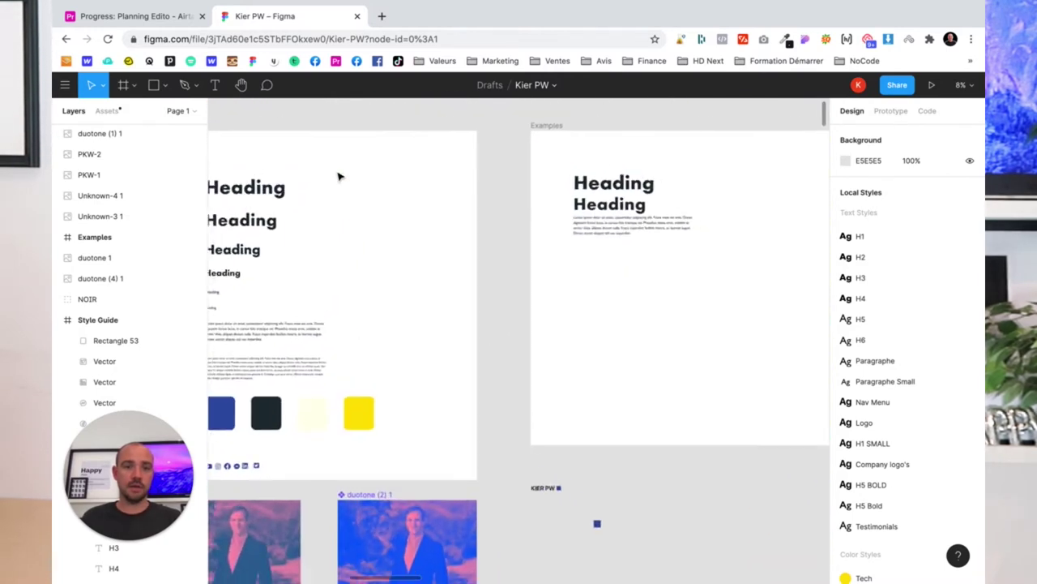
pyautogui.hscroll(-3, 350, 180)
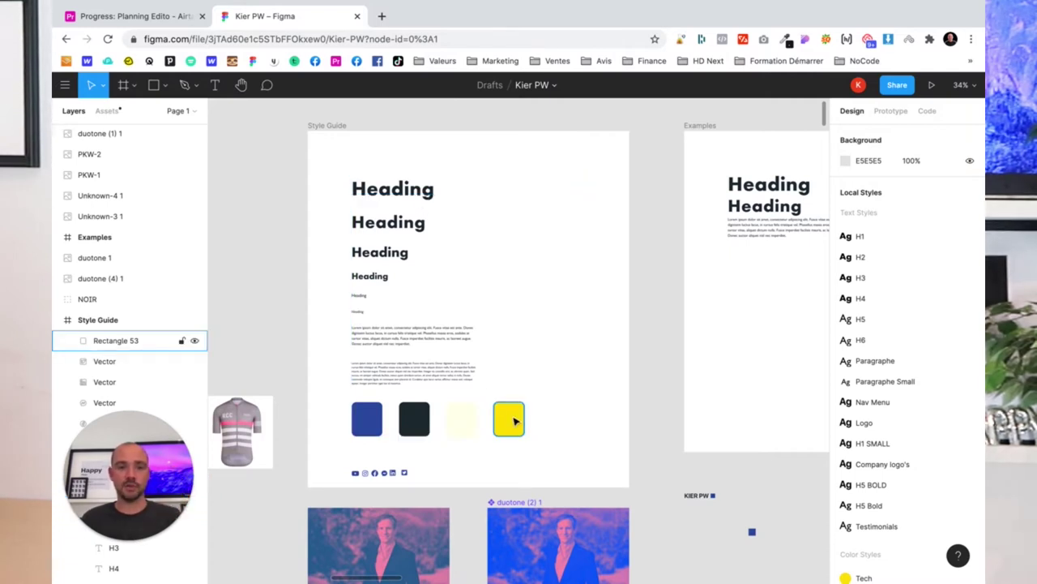
pyautogui.click(396, 191)
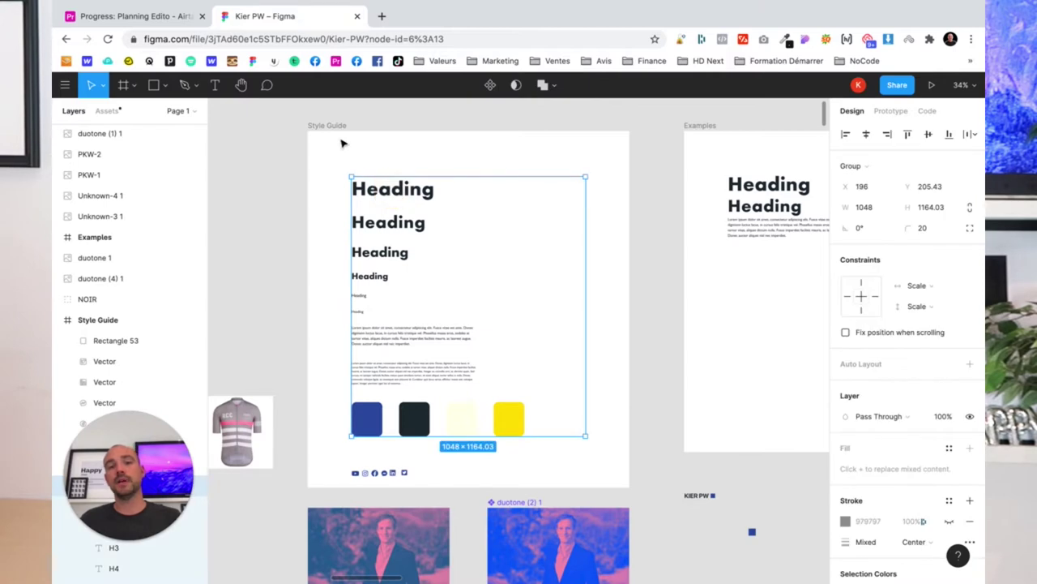
pyautogui.click(336, 128)
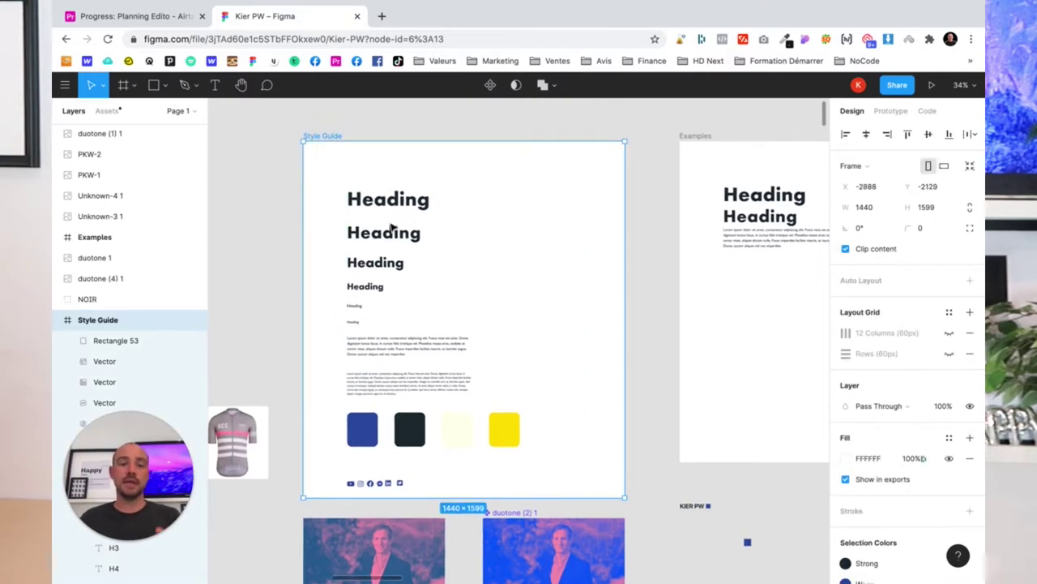
pyautogui.scroll(-1, 285, 238)
pyautogui.scroll(1, 284, 238)
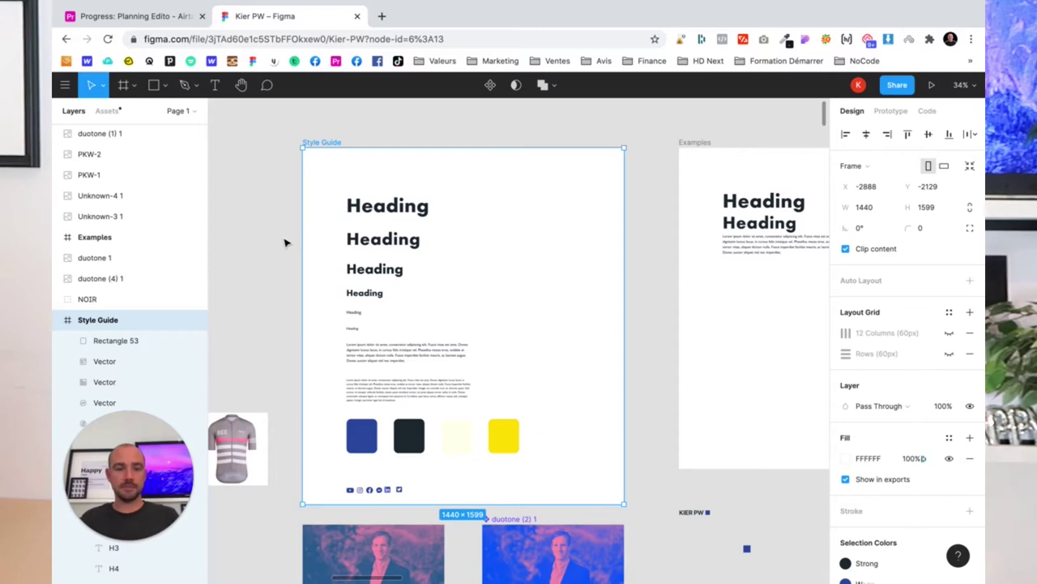
pyautogui.hscroll(2, 284, 241)
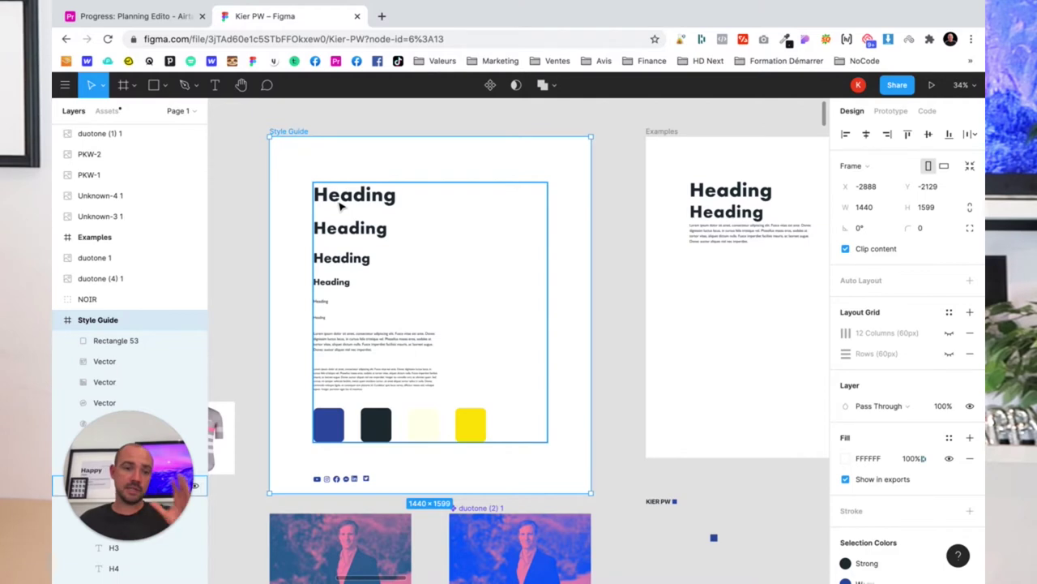
pyautogui.click(342, 202)
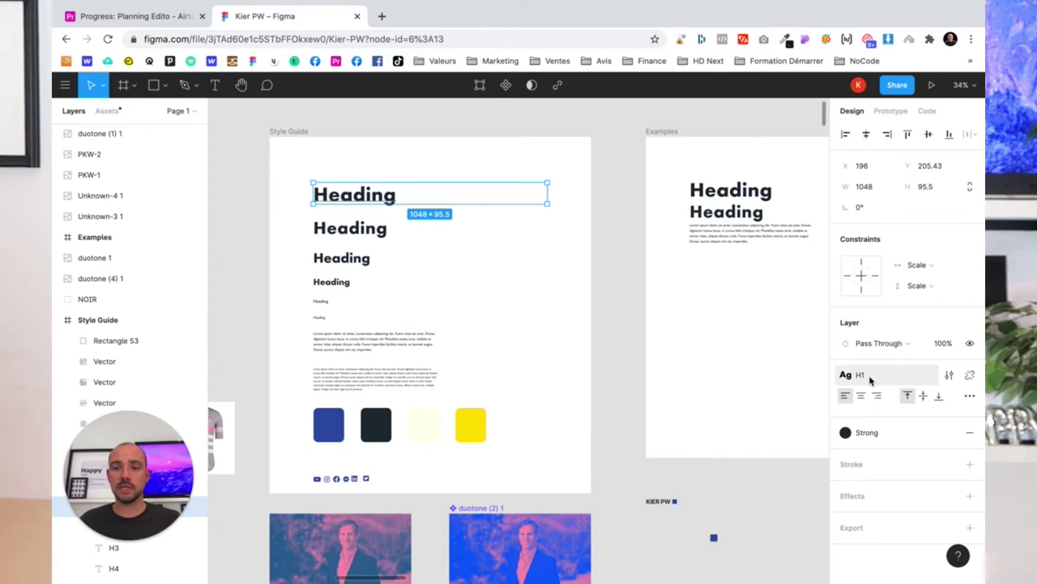
pyautogui.click(871, 377)
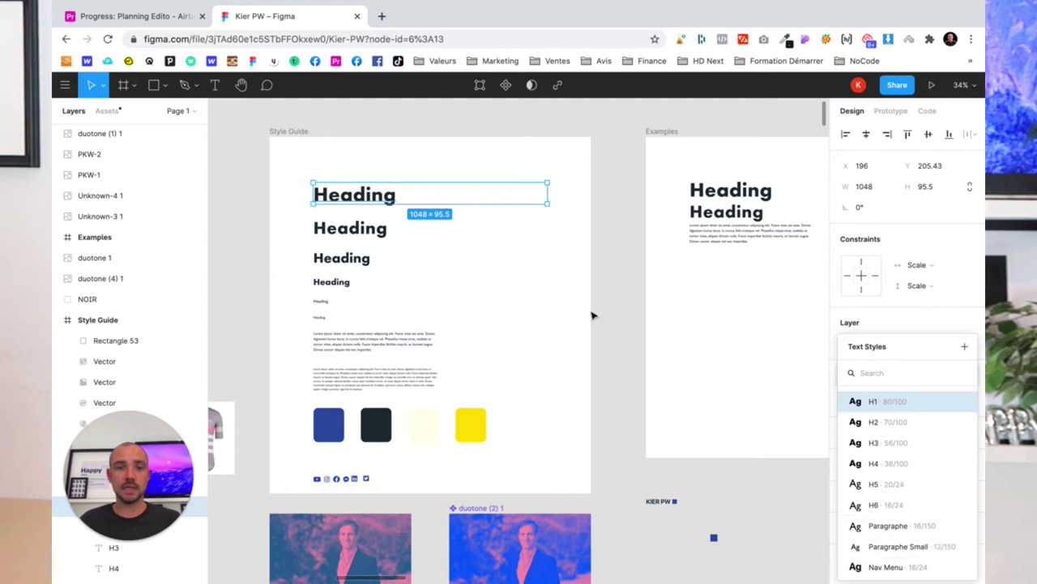
pyautogui.click(568, 200)
pyautogui.click(239, 132)
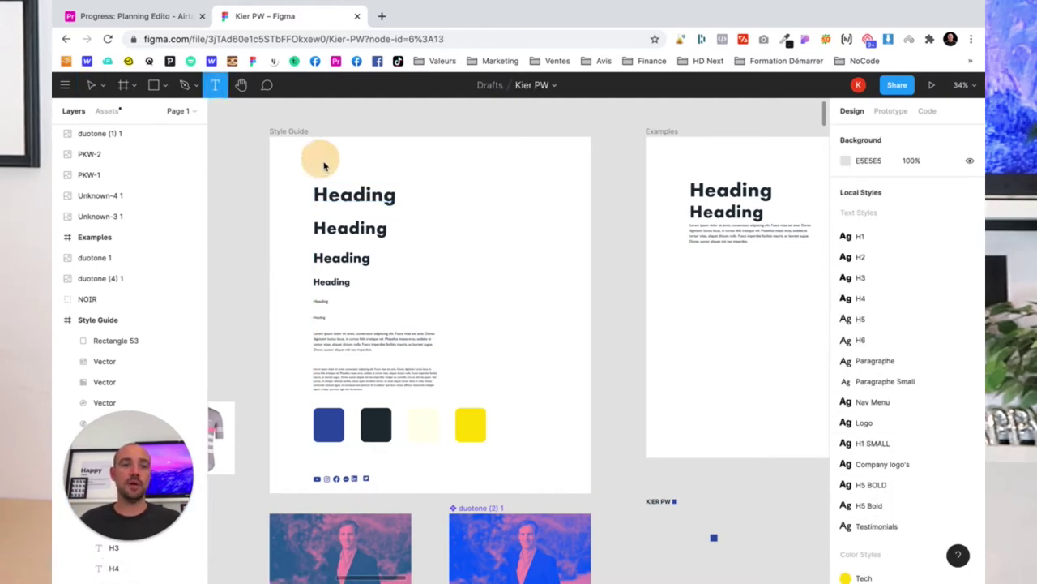
# Add a 'Nouveau H1' text box atop the Style Guide frame, detached from the H1 style.
pyautogui.moveTo(309, 136); pyautogui.dragTo(512, 174)
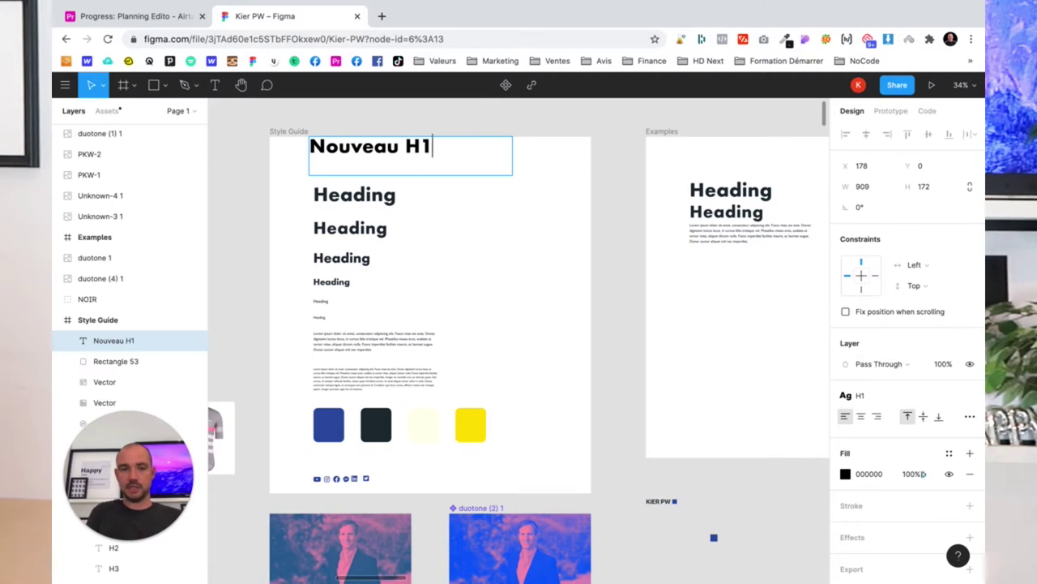
pyautogui.click(386, 165)
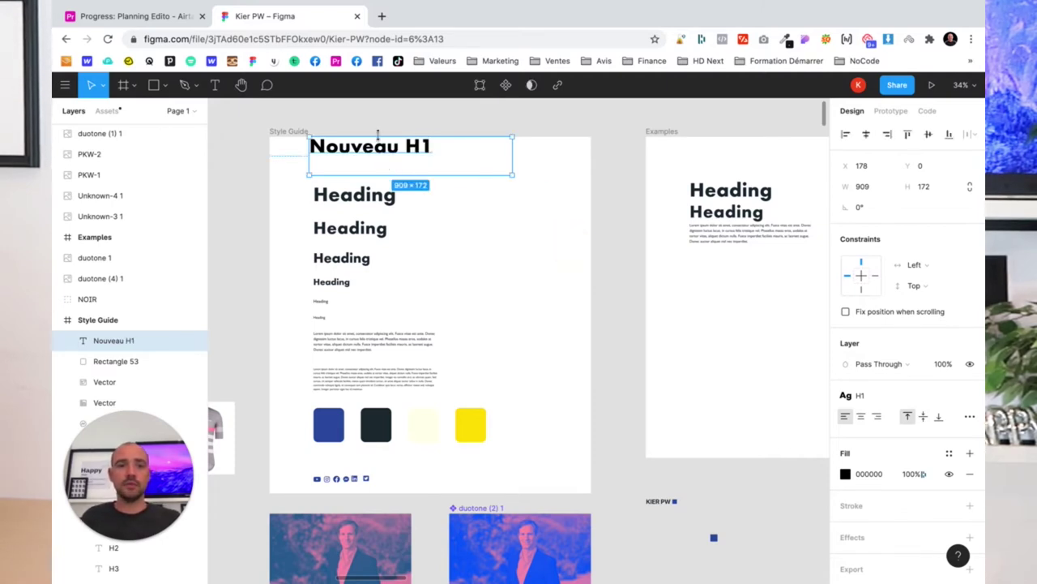
pyautogui.moveTo(377, 136); pyautogui.dragTo(377, 151)
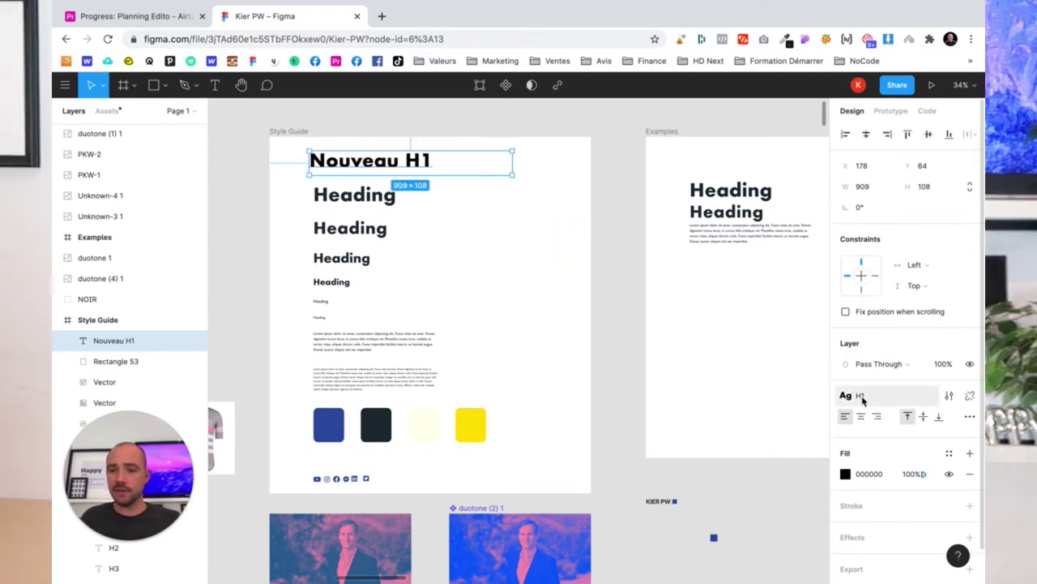
pyautogui.click(969, 396)
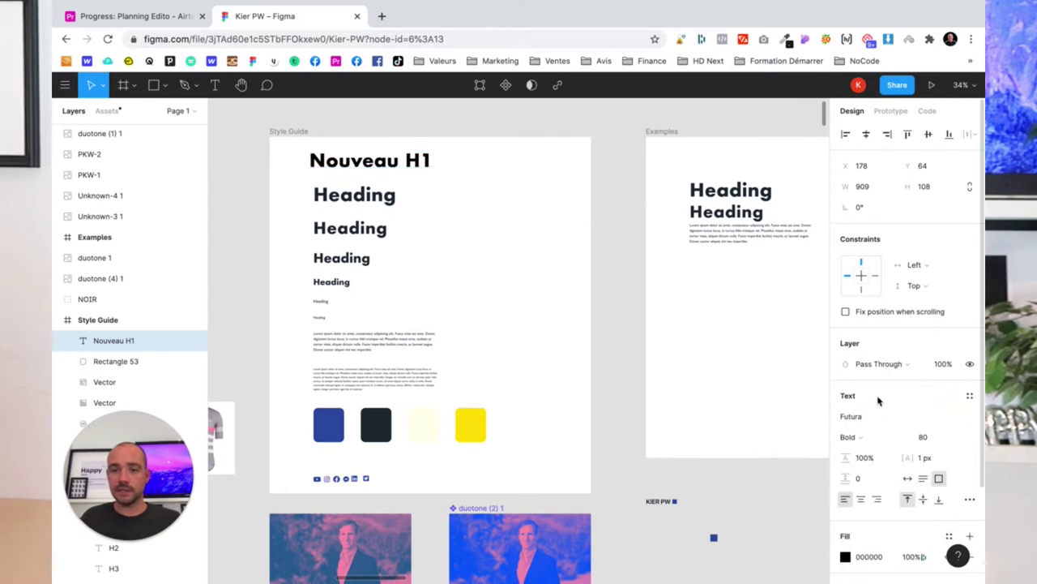
# Set the heading's font to Germania One at size 100.
pyautogui.click(867, 416)
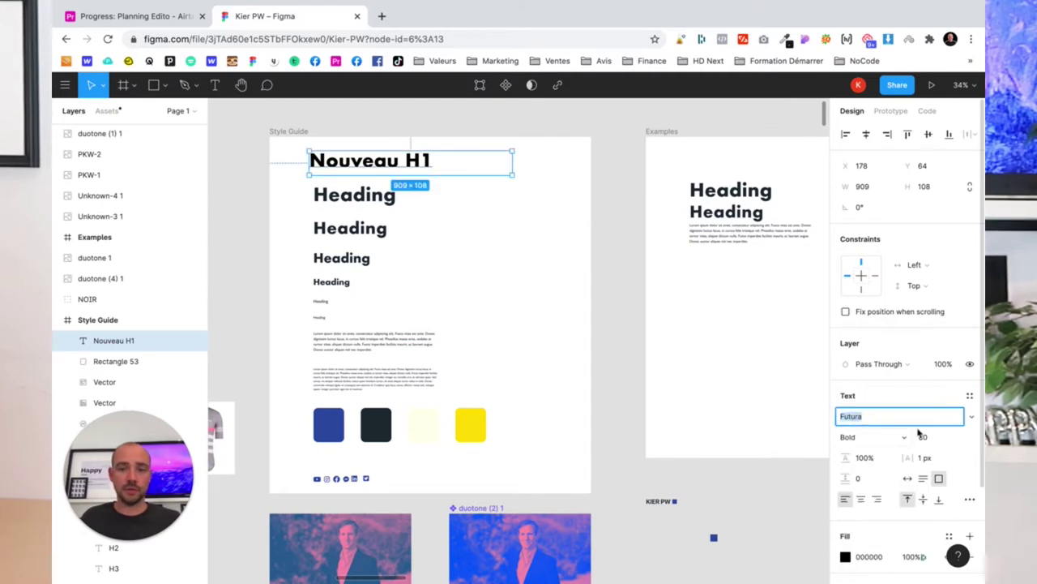
pyautogui.click(968, 418)
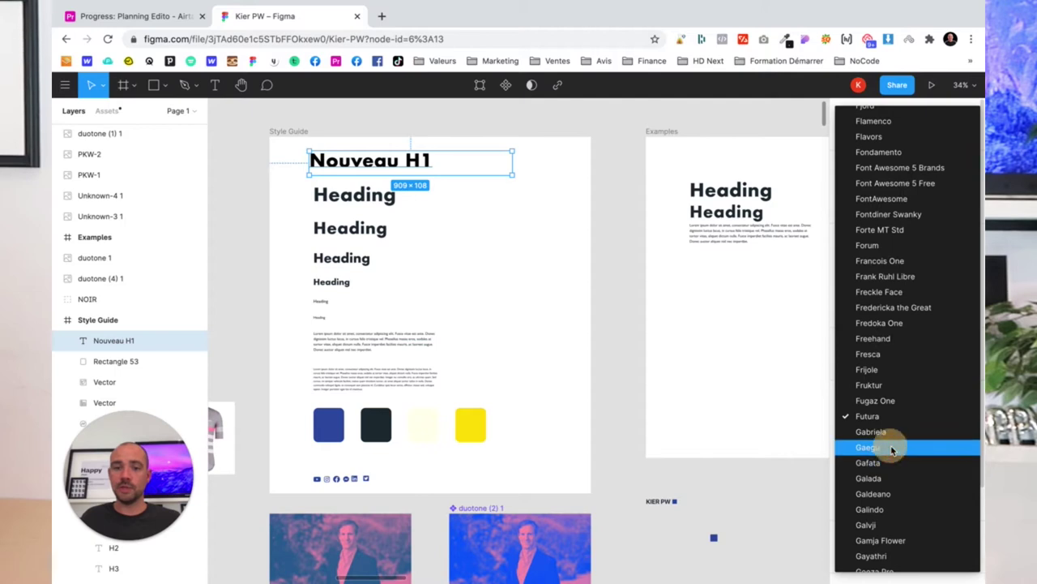
pyautogui.click(880, 445)
pyautogui.click(969, 419)
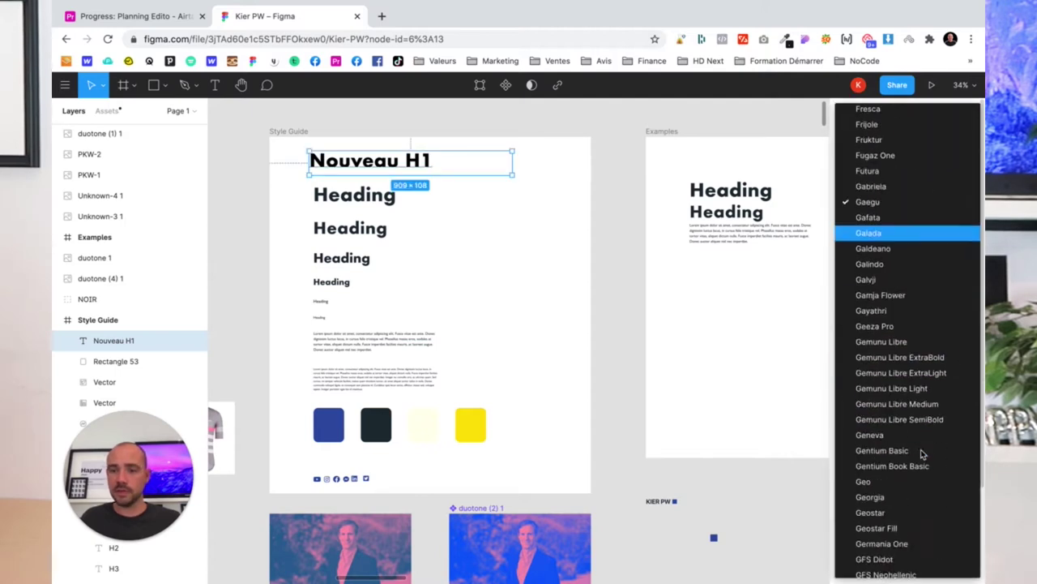
pyautogui.scroll(-5, 924, 452)
pyautogui.click(924, 451)
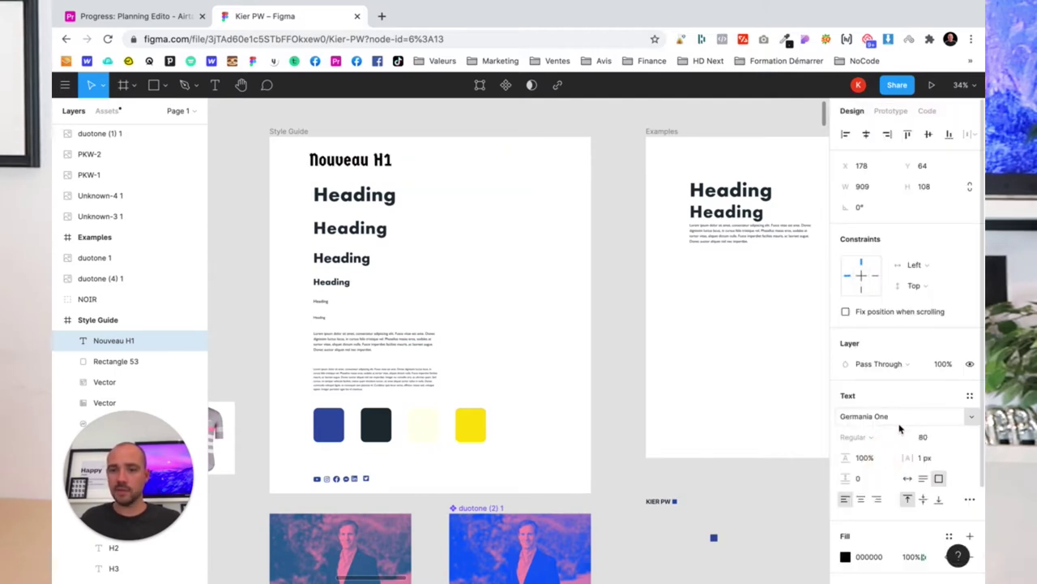
pyautogui.click(924, 436)
pyautogui.write('100')
pyautogui.press('Return')
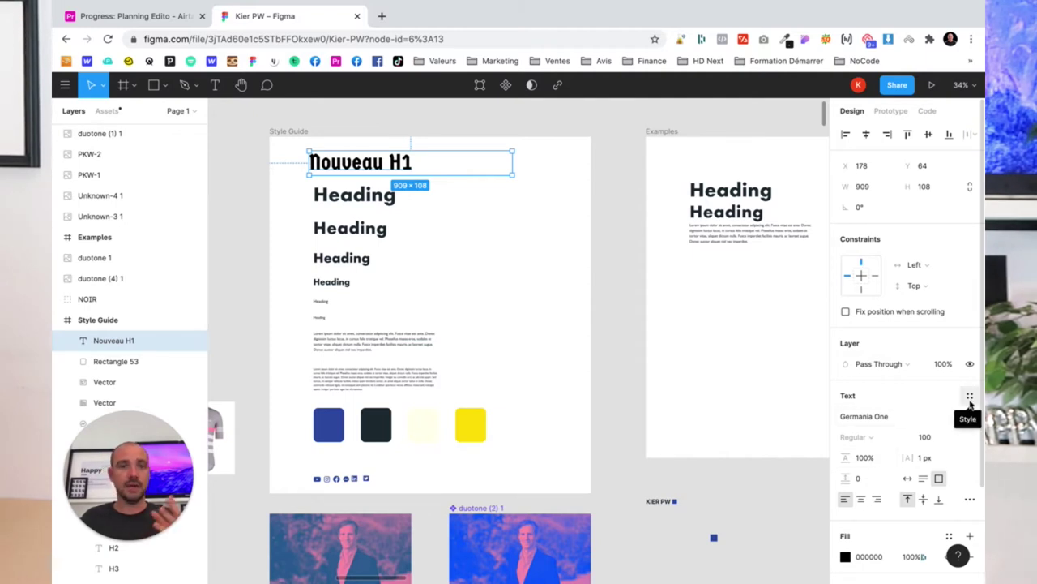
# Save the heading as a new text style 'nouveau h1' and confirm it in the styles list.
pyautogui.click(971, 397)
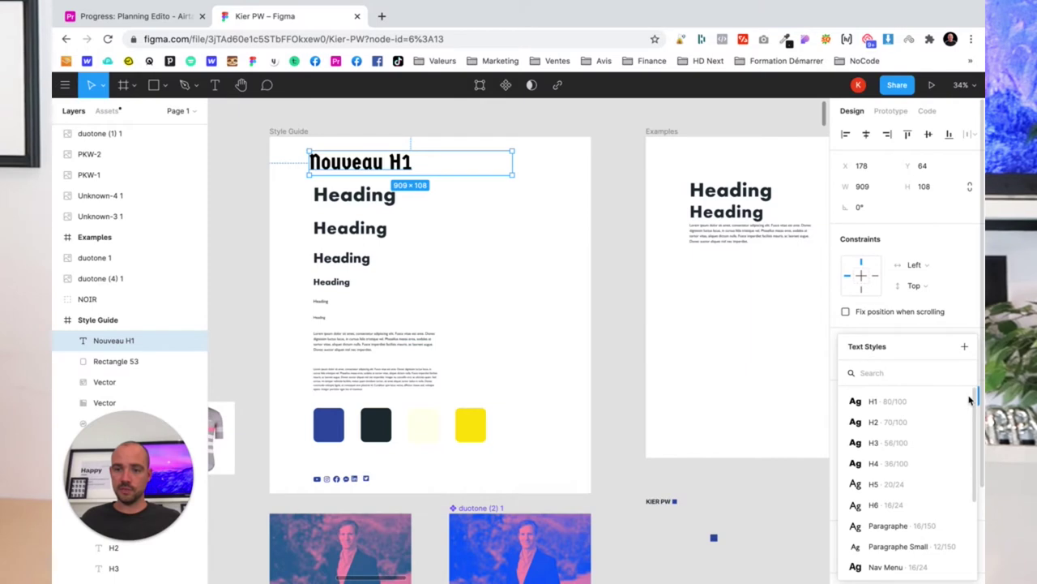
pyautogui.click(965, 347)
pyautogui.write('nouveau h1')
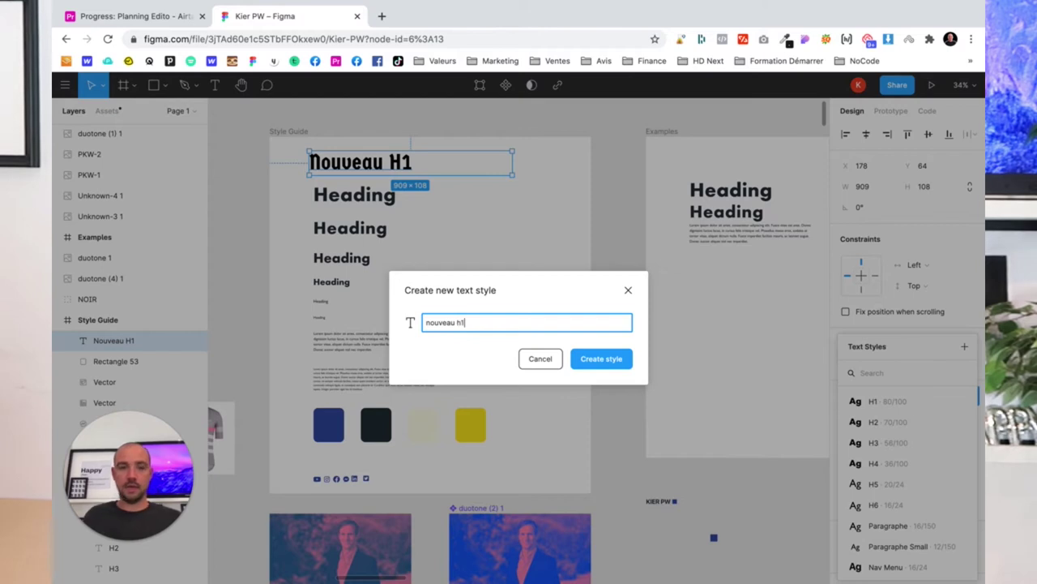
pyautogui.click(608, 365)
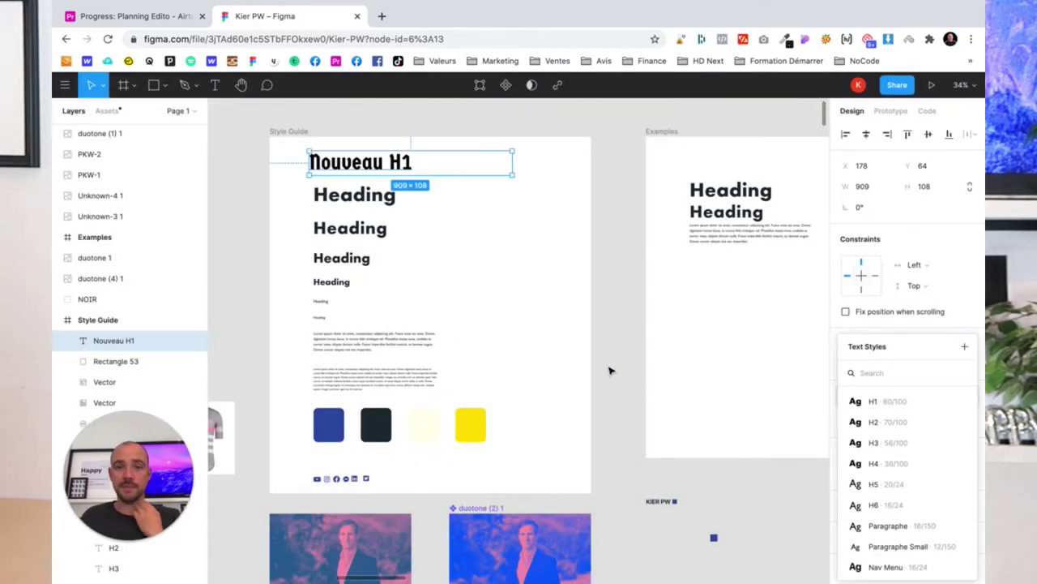
pyautogui.click(608, 284)
pyautogui.click(381, 162)
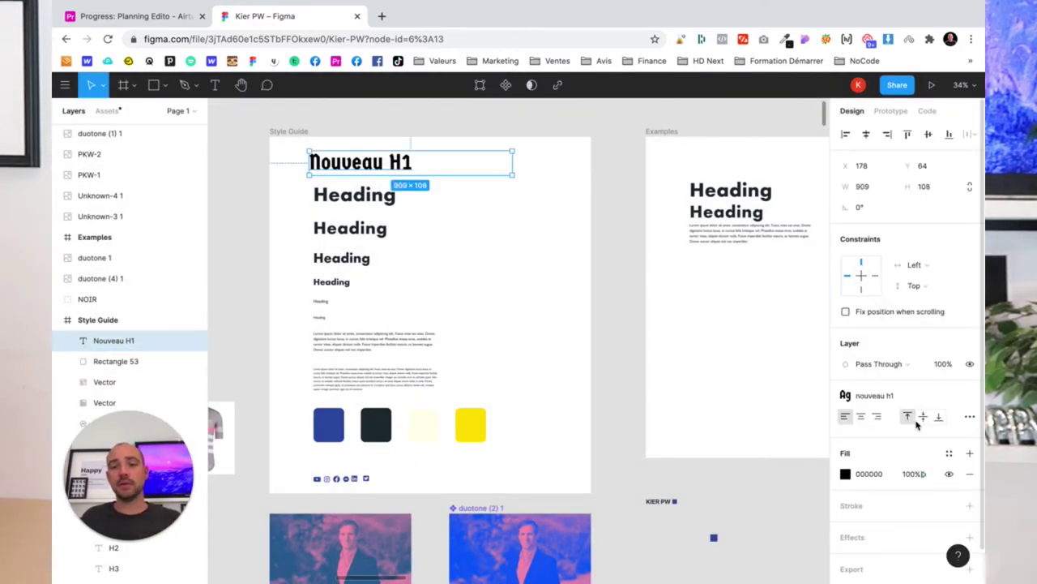
pyautogui.click(901, 399)
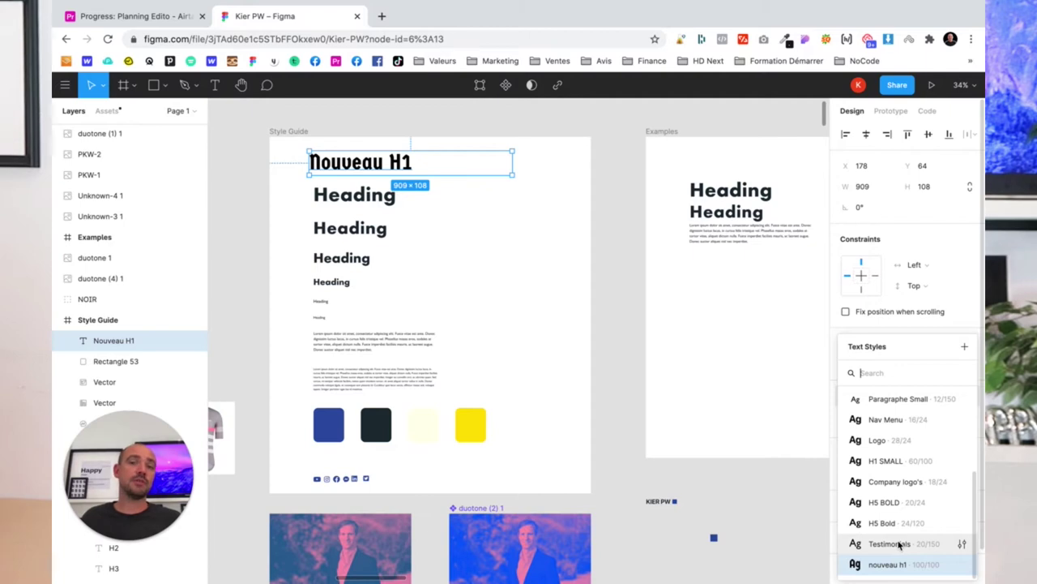
# Apply the nouveau h1 text style to the first Heading in the Examples frame.
pyautogui.click(595, 217)
pyautogui.click(724, 191)
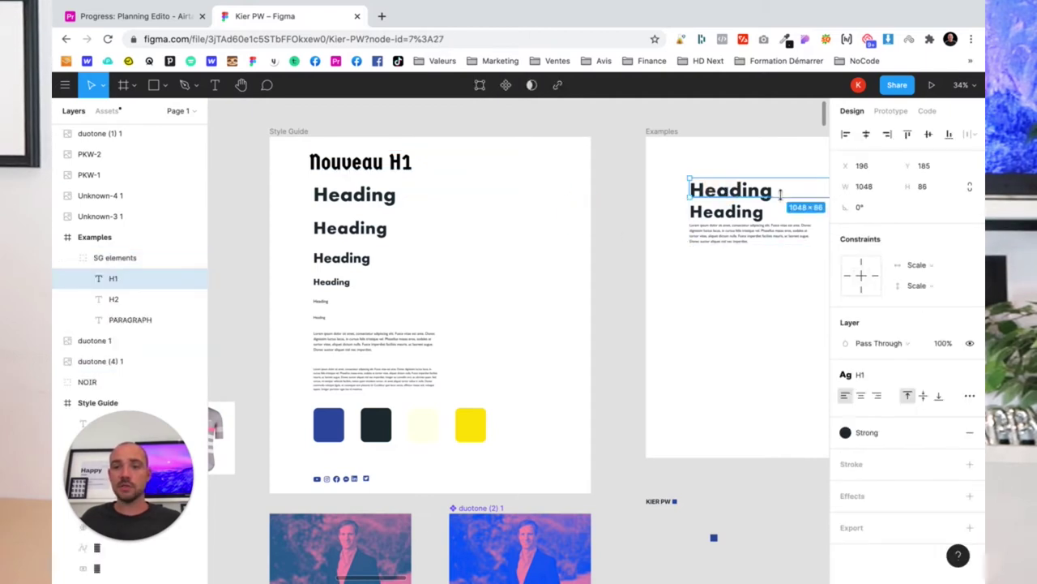
pyautogui.click(911, 375)
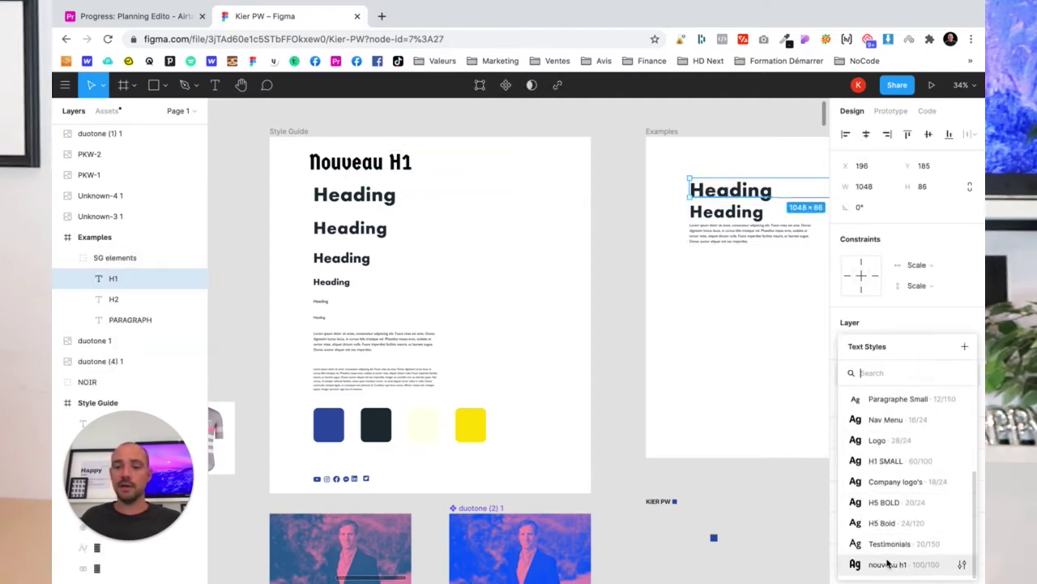
pyautogui.click(886, 561)
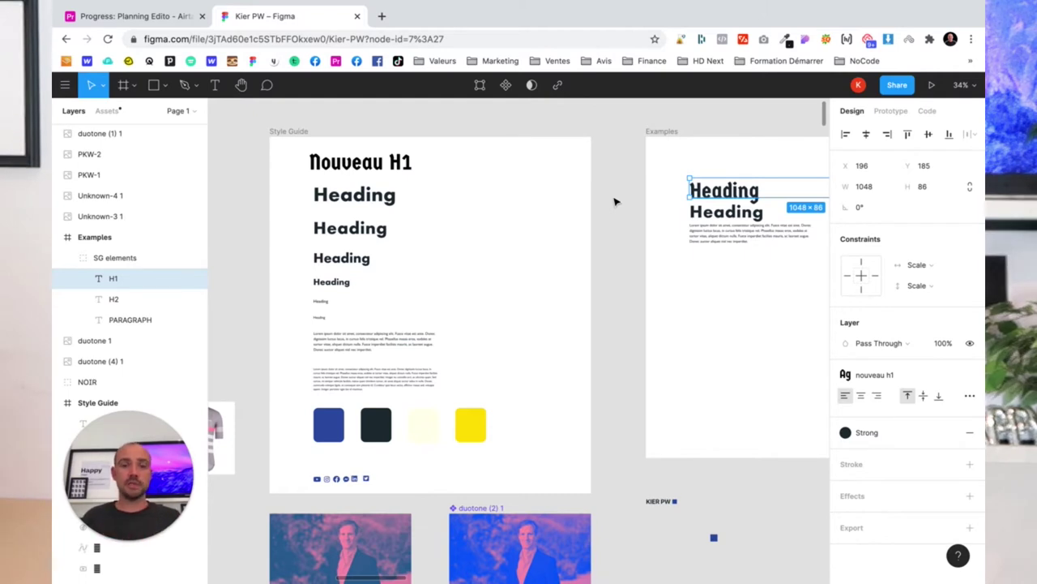
pyautogui.click(471, 430)
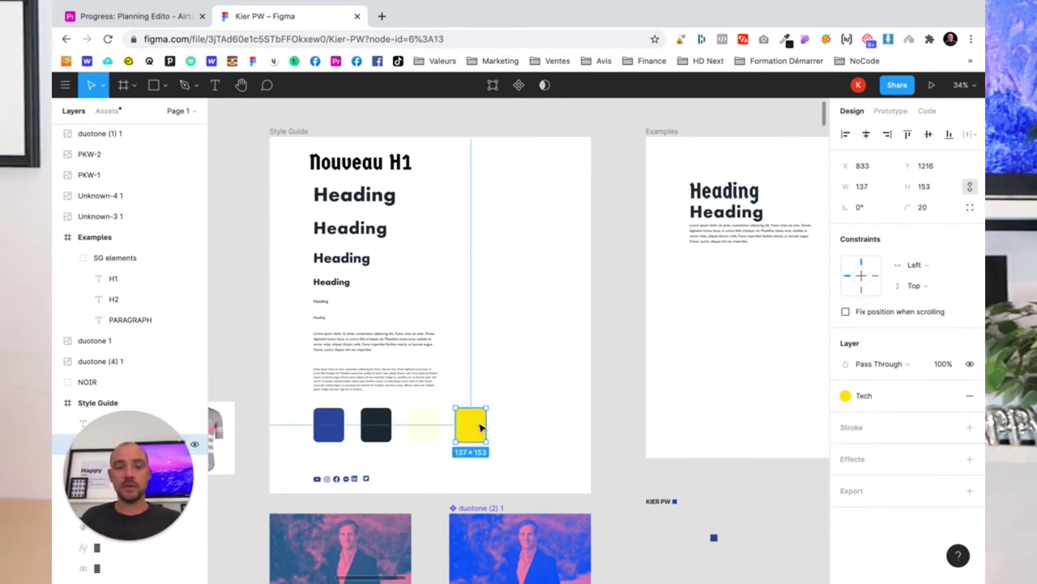
pyautogui.click(864, 395)
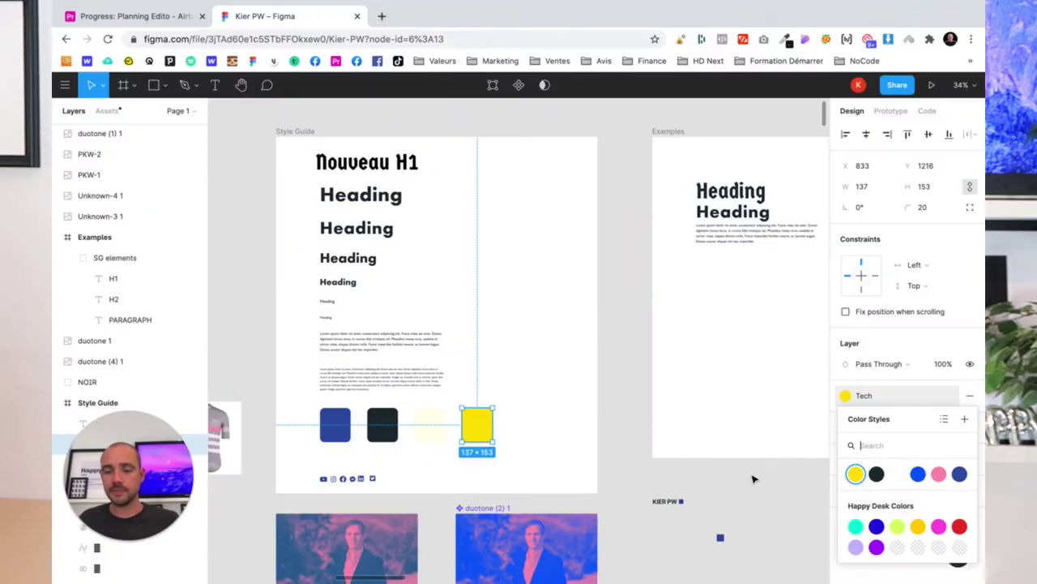
# Duplicate the yellow swatch, detach its Tech style, and fill the copy magenta FA00FF.
pyautogui.click(735, 478)
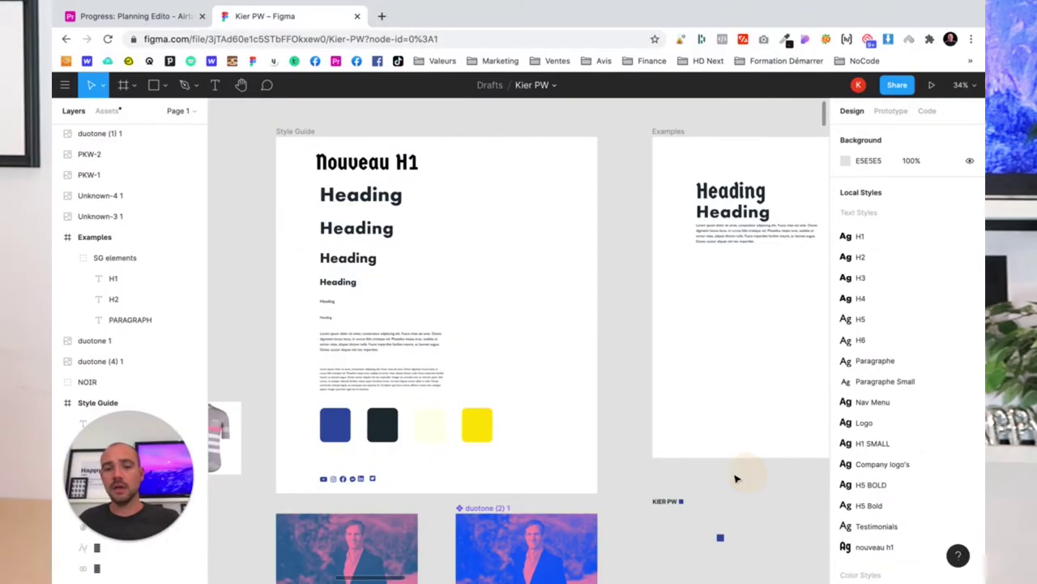
pyautogui.click(486, 432)
pyautogui.hotkey('ctrl', 'c')
pyautogui.hotkey('ctrl', 'v')
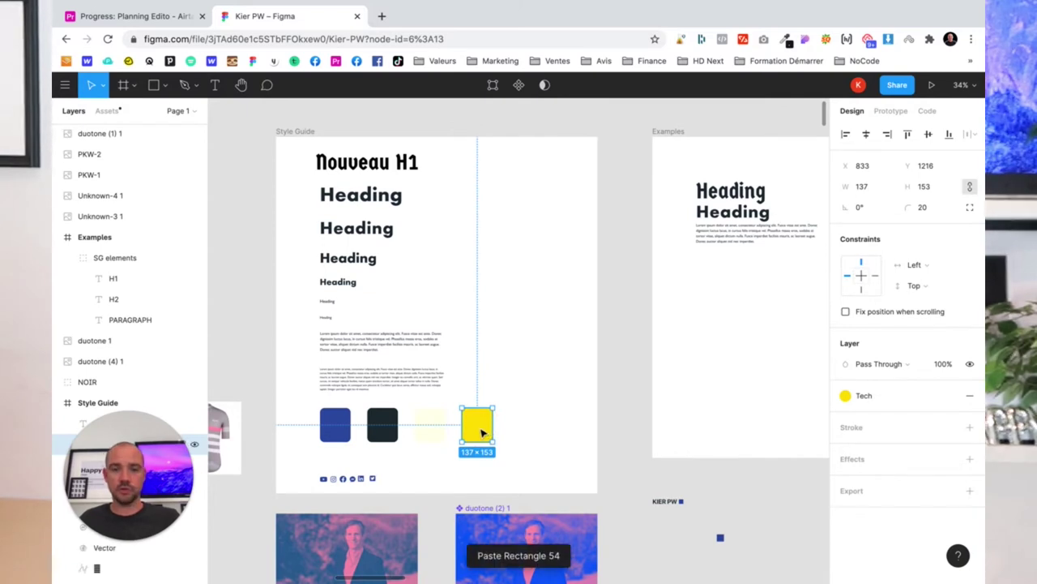
pyautogui.click(949, 396)
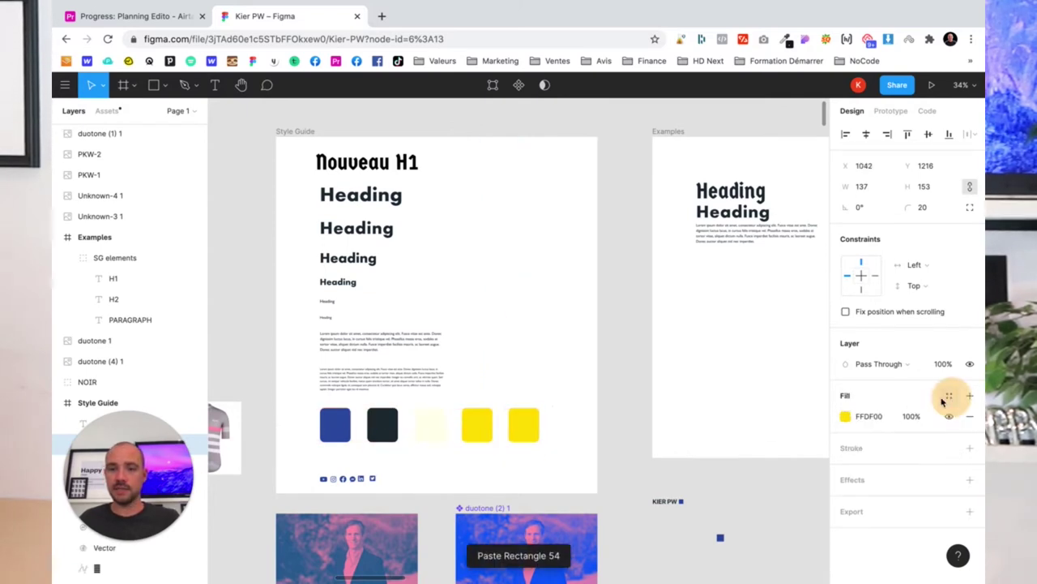
pyautogui.click(846, 417)
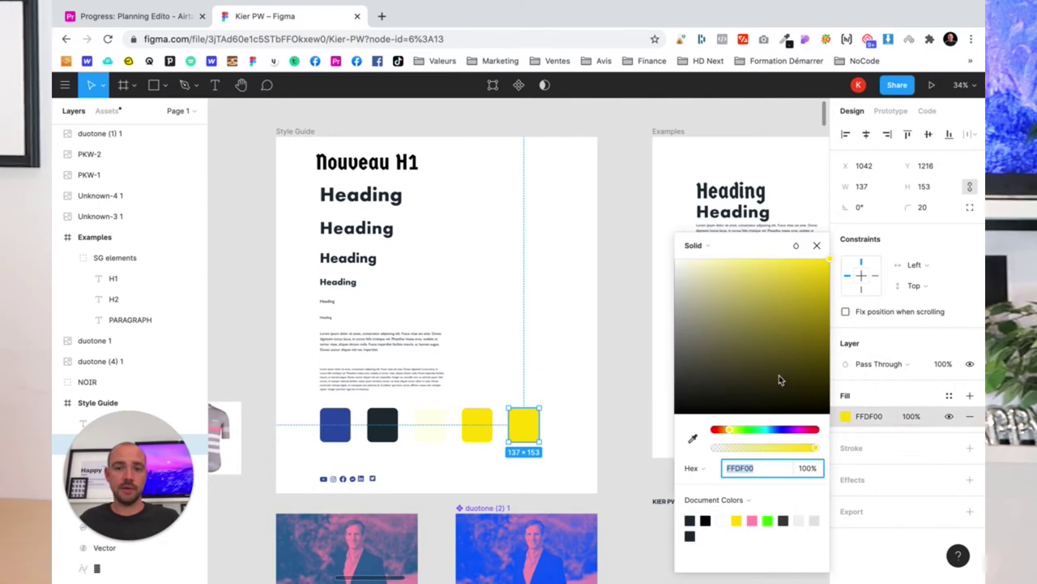
pyautogui.moveTo(776, 431); pyautogui.dragTo(800, 432)
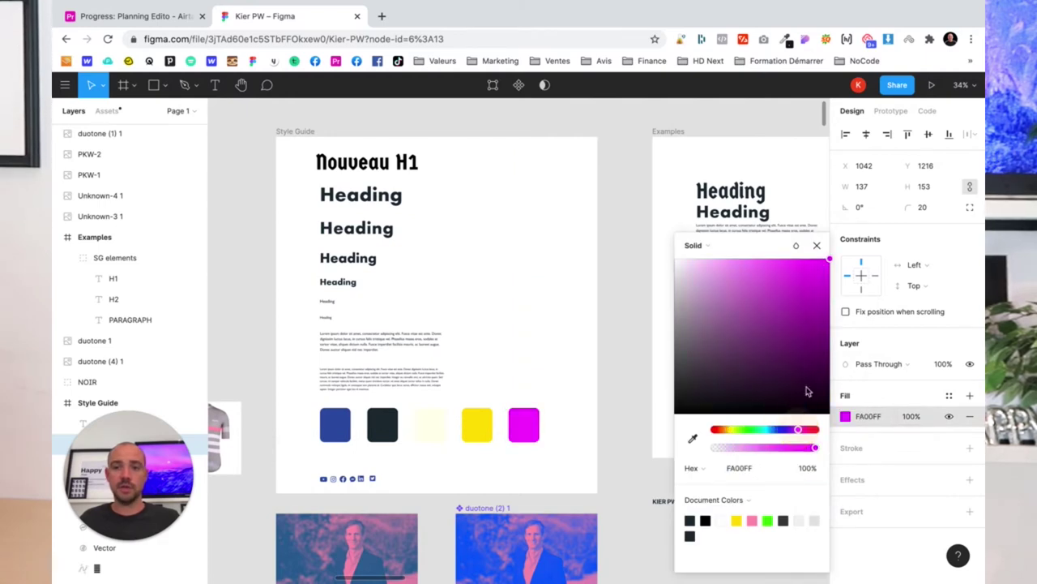
# Save the magenta fill as a new colour style named rose.
pyautogui.click(969, 396)
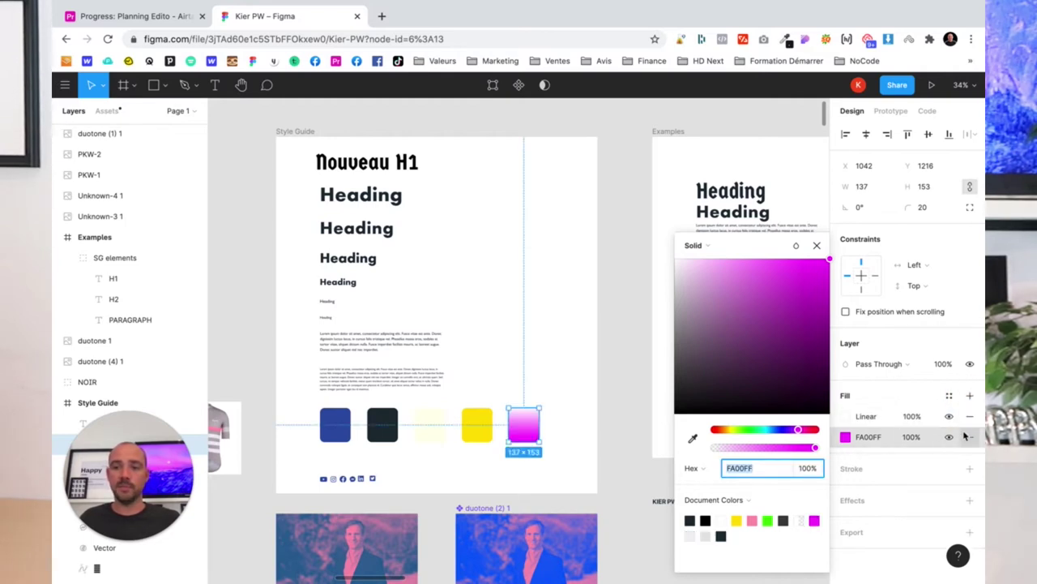
pyautogui.click(968, 418)
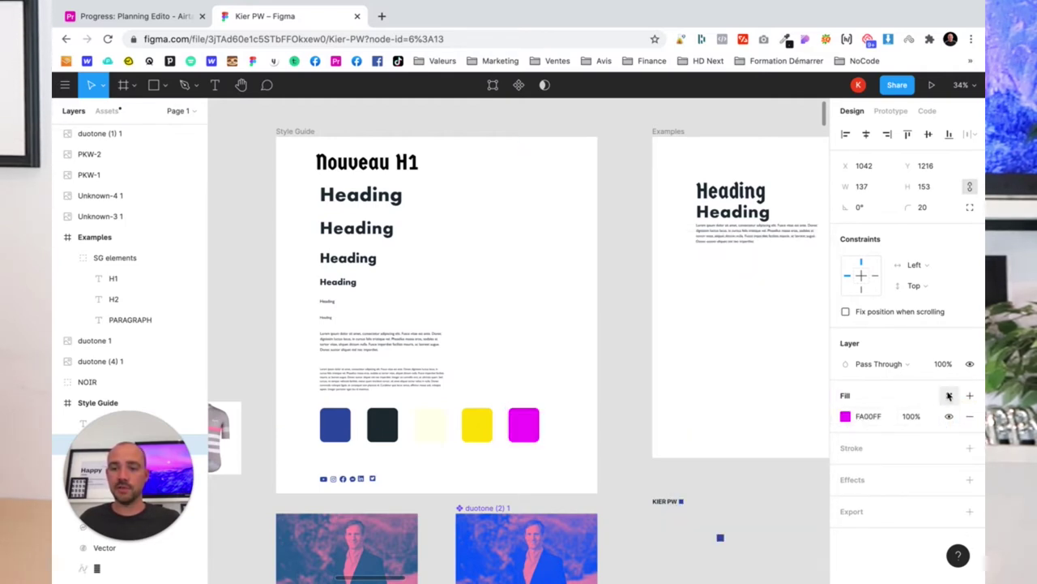
pyautogui.click(949, 395)
pyautogui.click(965, 419)
pyautogui.write('rose')
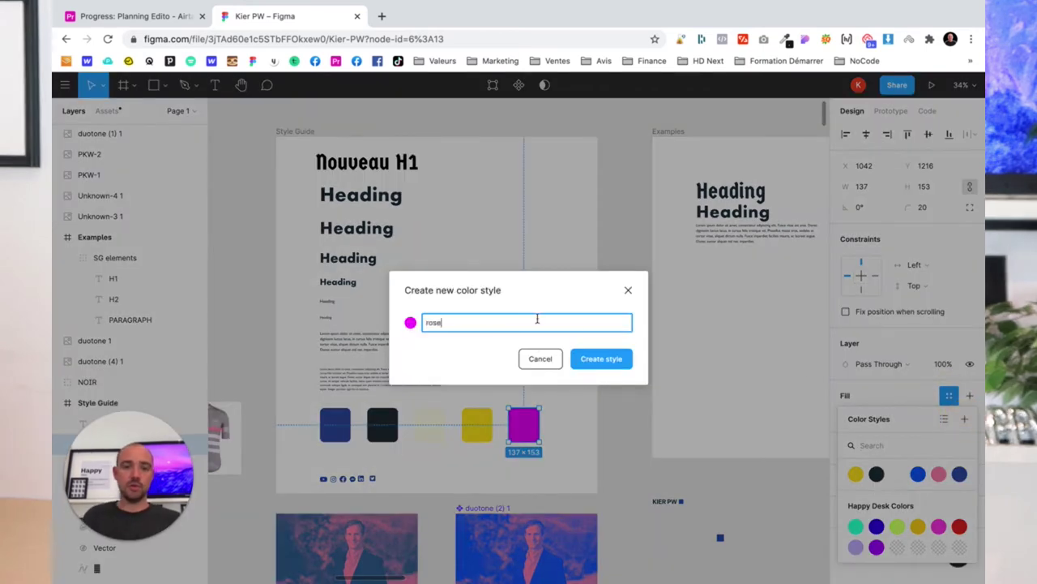
pyautogui.click(599, 359)
# Check the colour styles applied to the magenta swatch.
pyautogui.click(619, 416)
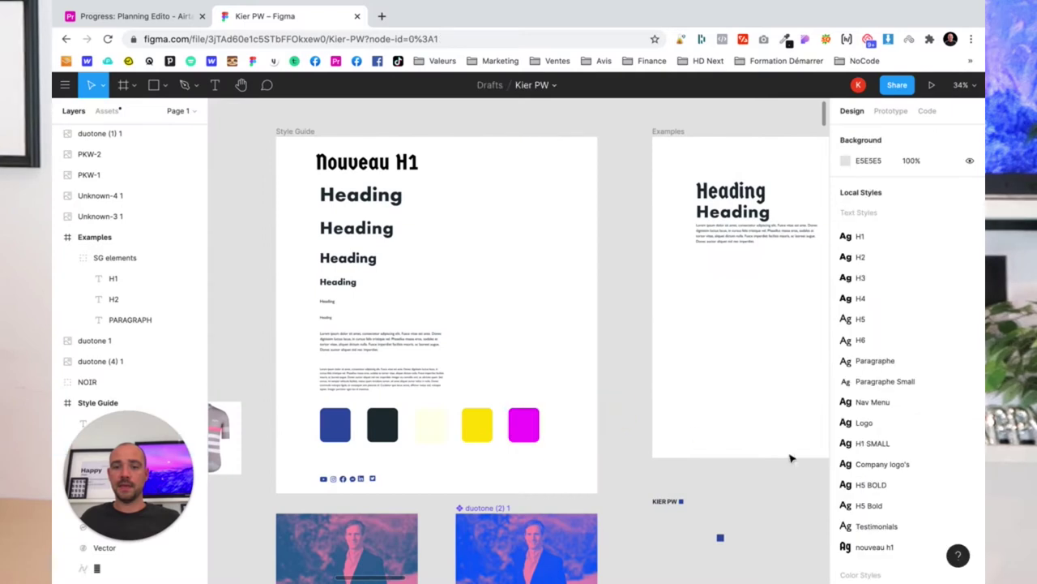
pyautogui.click(519, 428)
pyautogui.click(863, 395)
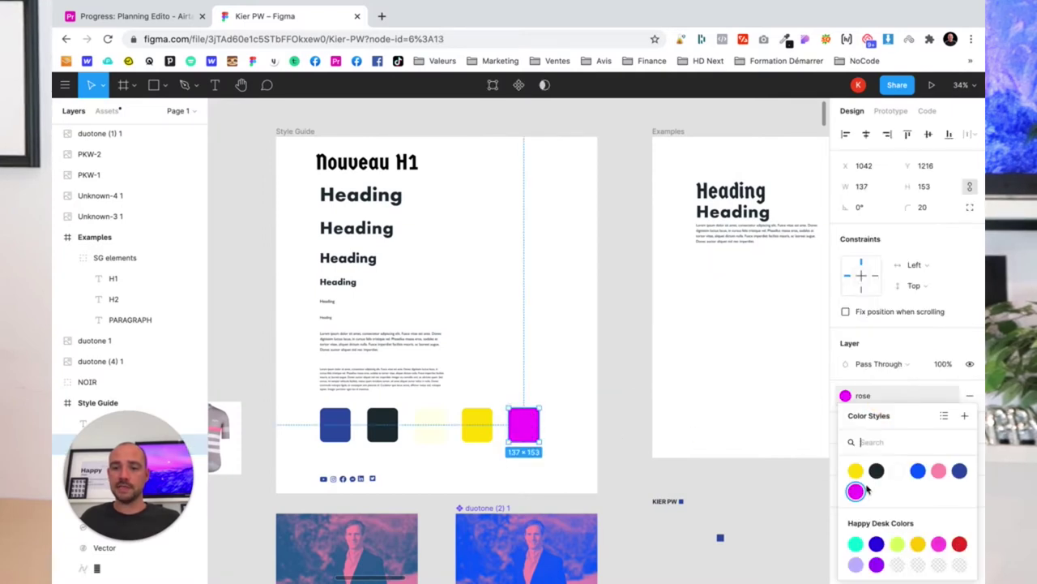
pyautogui.click(575, 439)
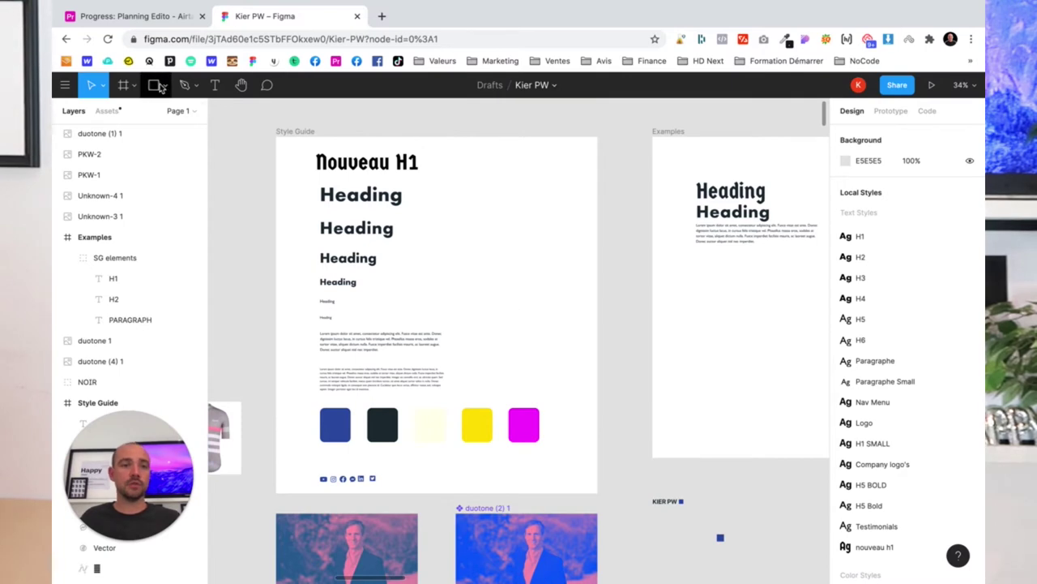
# Draw a 128×128 circle in the Examples frame and fill it with the rose style.
pyautogui.click(154, 85)
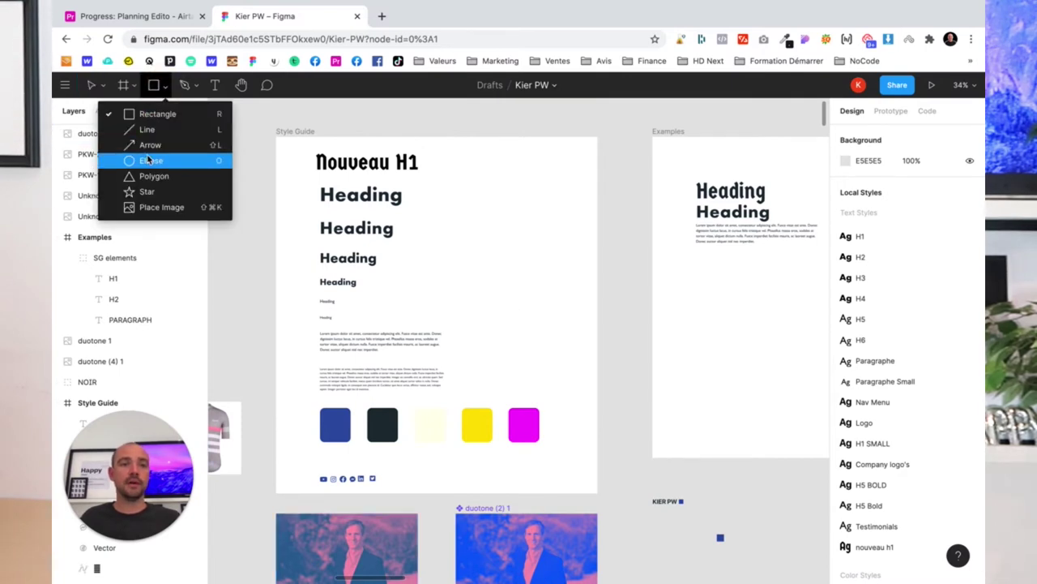
pyautogui.click(147, 158)
pyautogui.moveTo(702, 367); pyautogui.dragTo(736, 397)
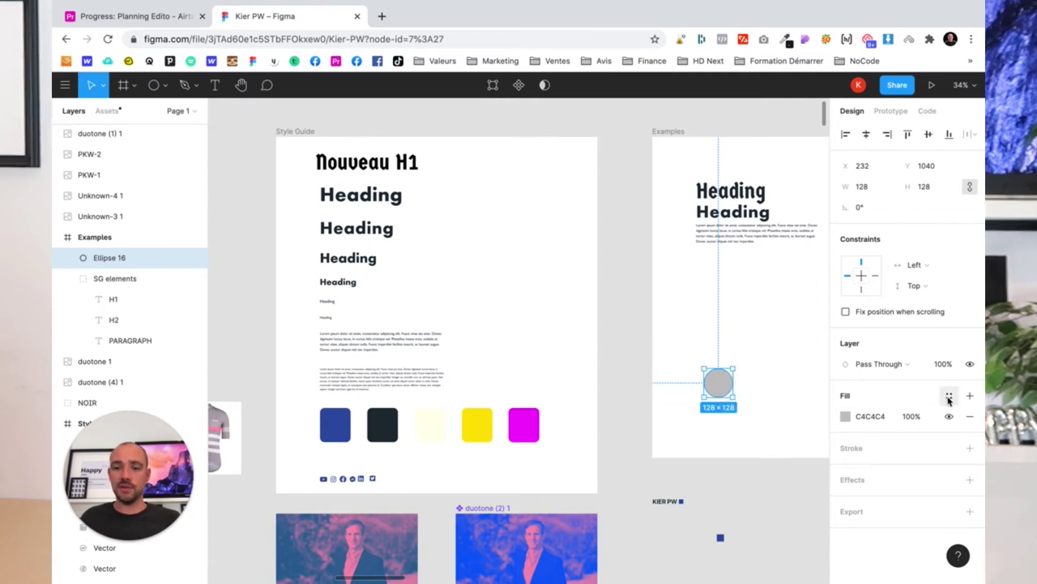
pyautogui.click(949, 396)
pyautogui.click(858, 491)
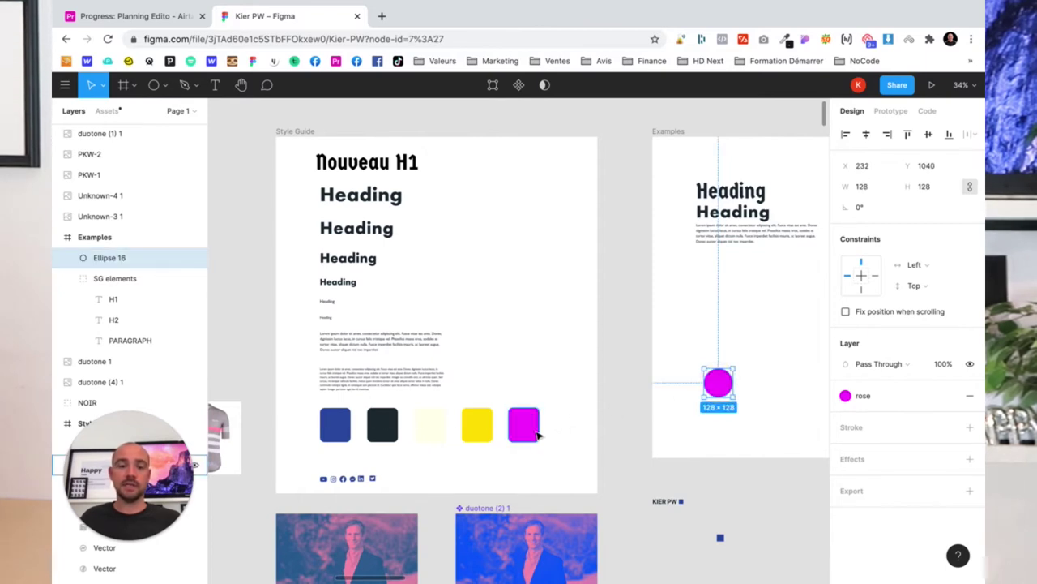
pyautogui.hscroll(3, 750, 304)
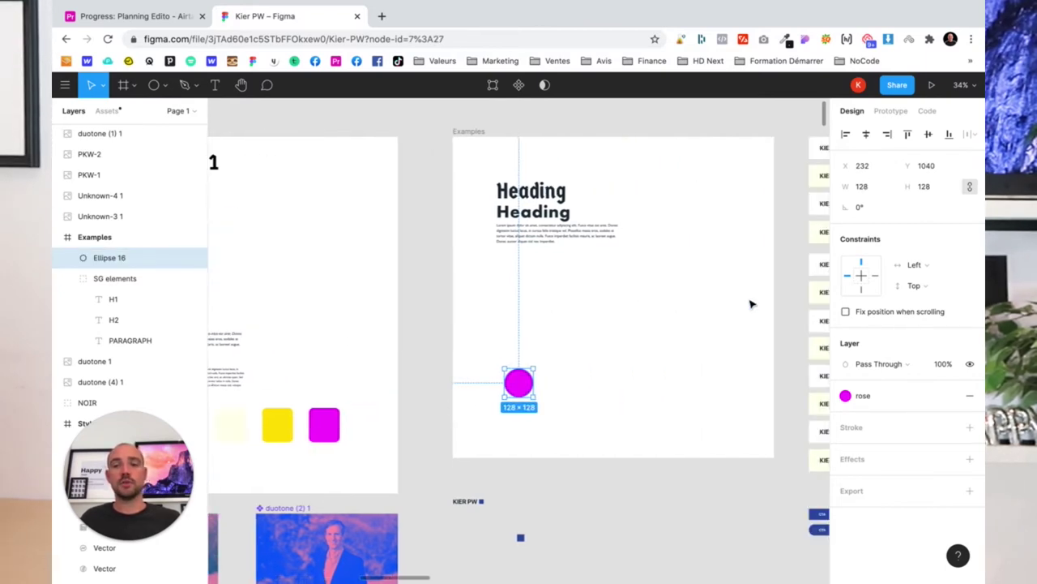
pyautogui.hscroll(3, 750, 304)
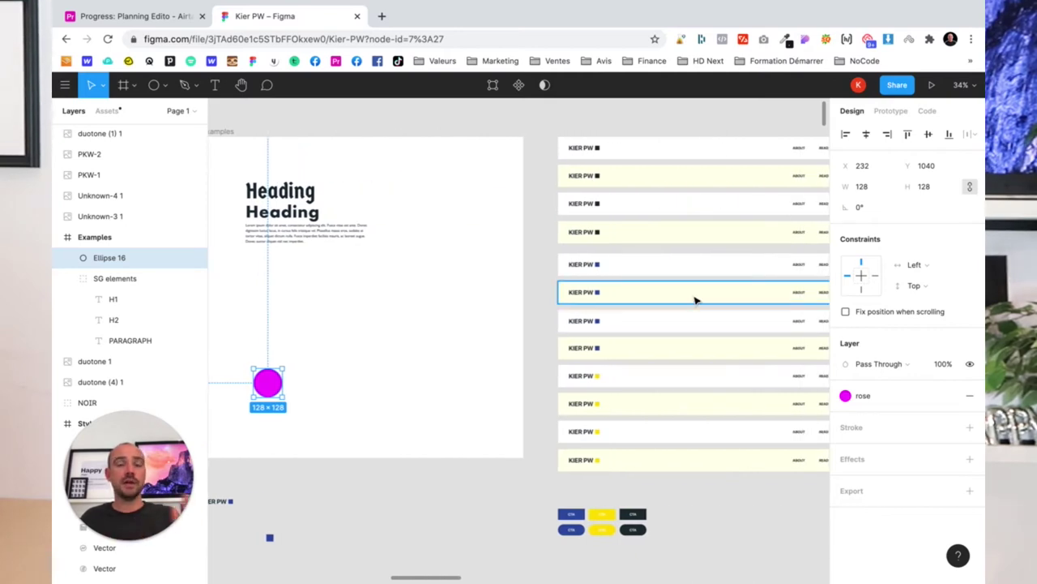
pyautogui.hscroll(-4, 694, 298)
pyautogui.hscroll(-1, 694, 300)
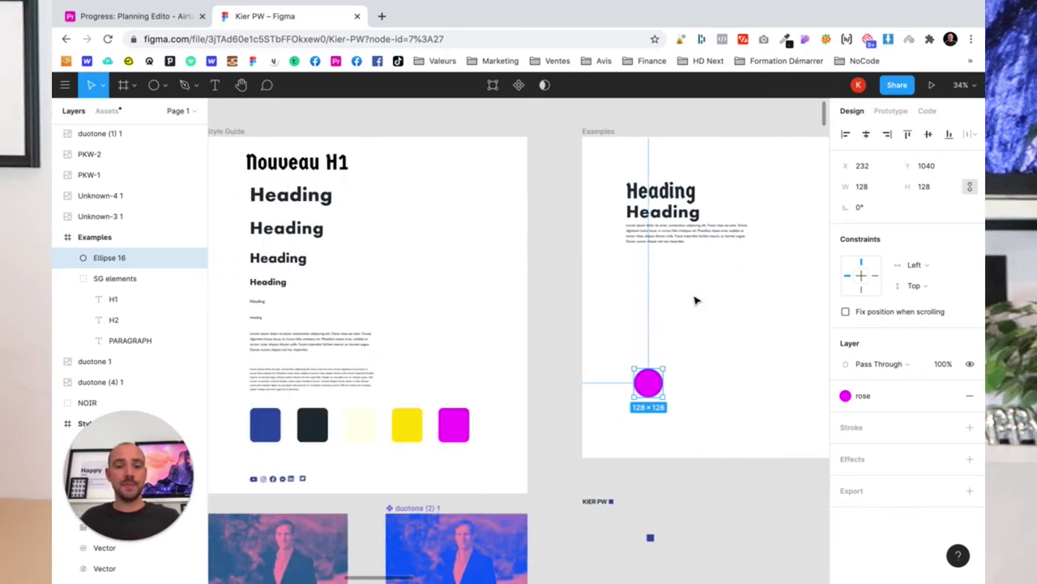
pyautogui.click(454, 425)
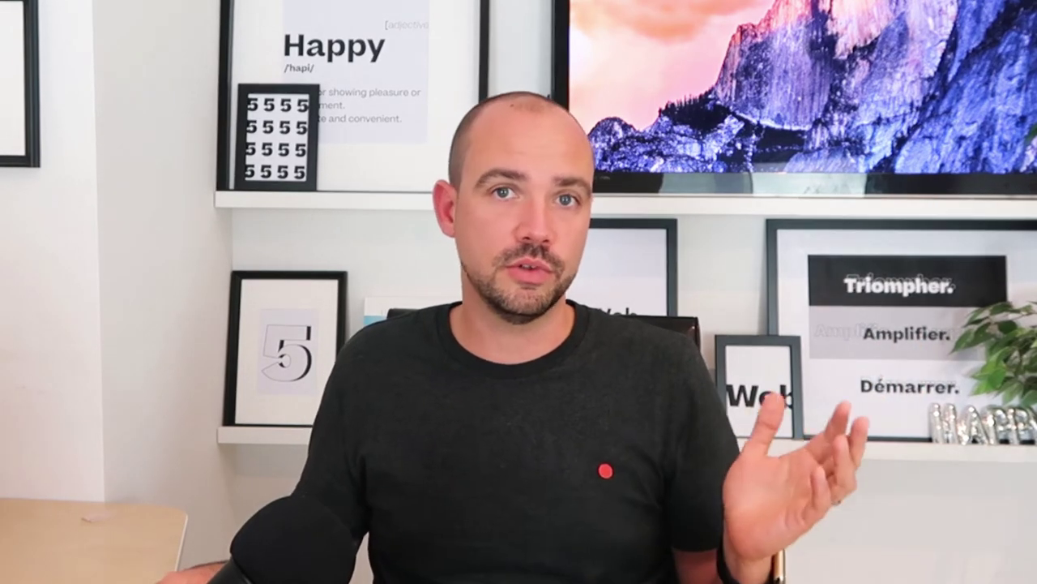
pyautogui.moveTo(899, 395)
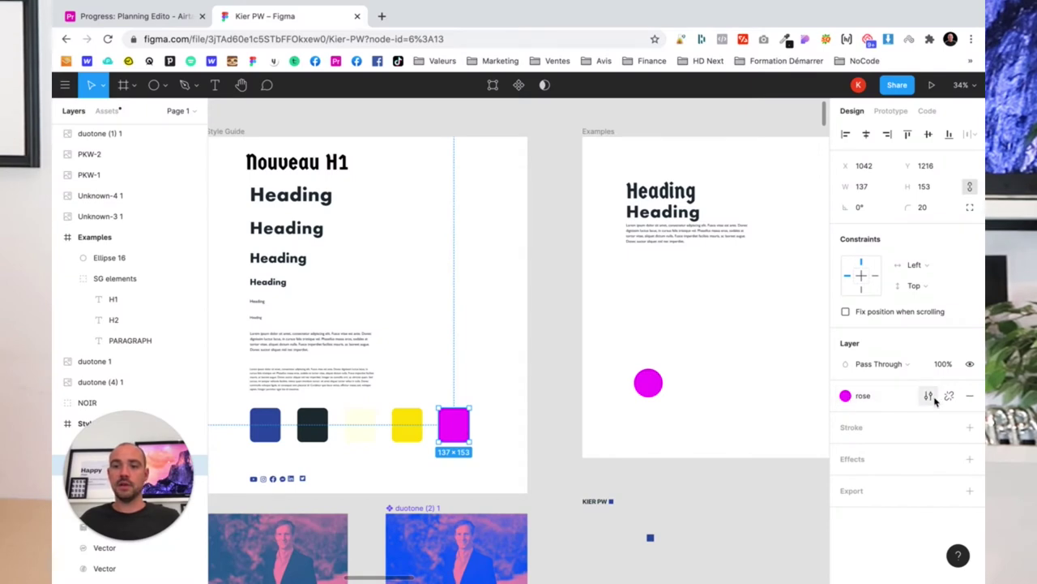
# Recolour the rose style from magenta to green, then delete the green circle.
pyautogui.click(930, 396)
pyautogui.click(846, 286)
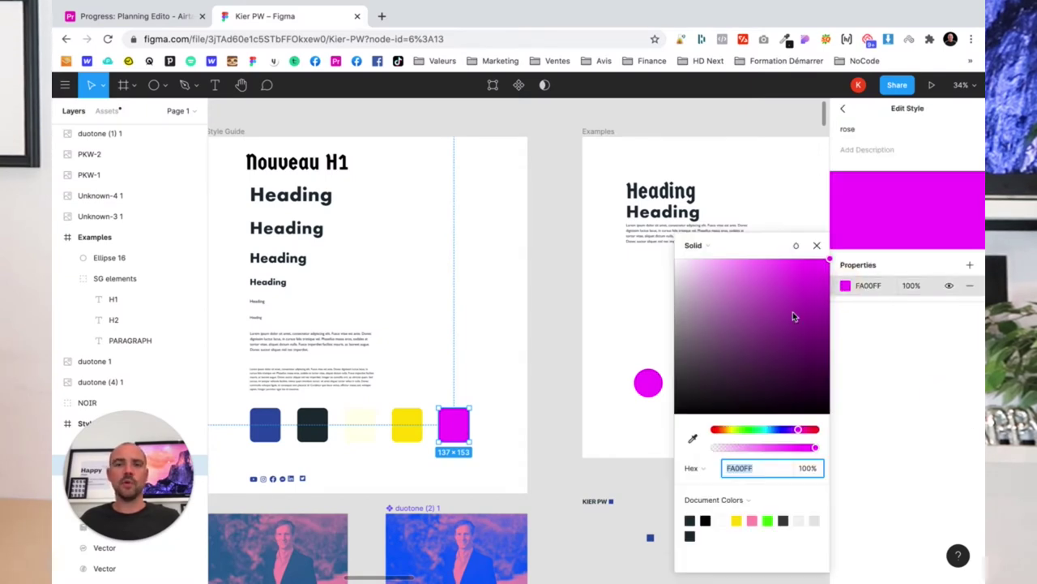
pyautogui.moveTo(810, 312); pyautogui.dragTo(878, 400)
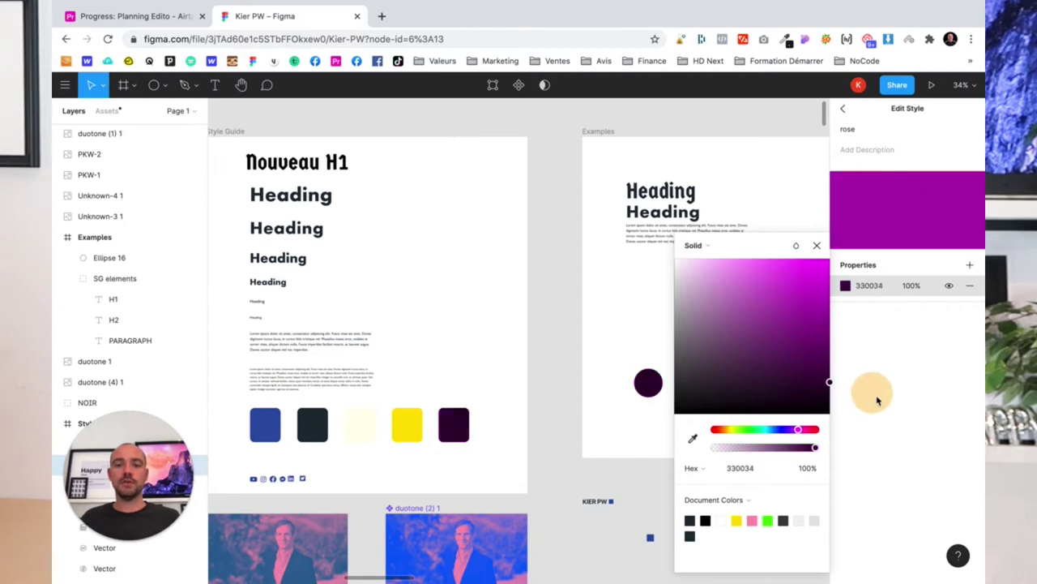
pyautogui.moveTo(799, 430); pyautogui.dragTo(752, 430)
pyautogui.click(790, 347)
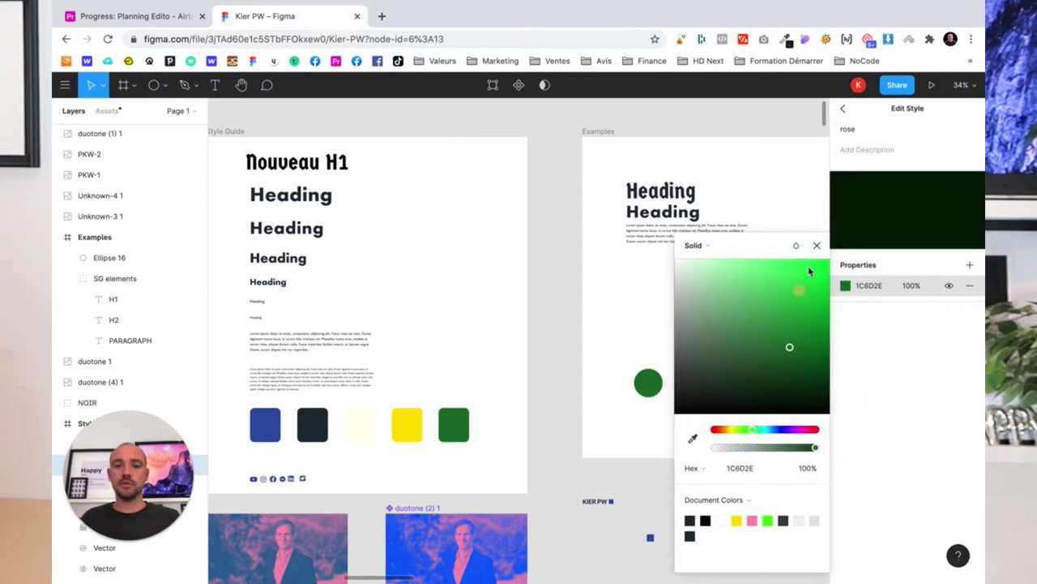
pyautogui.moveTo(809, 271); pyautogui.dragTo(827, 261)
pyautogui.click(665, 361)
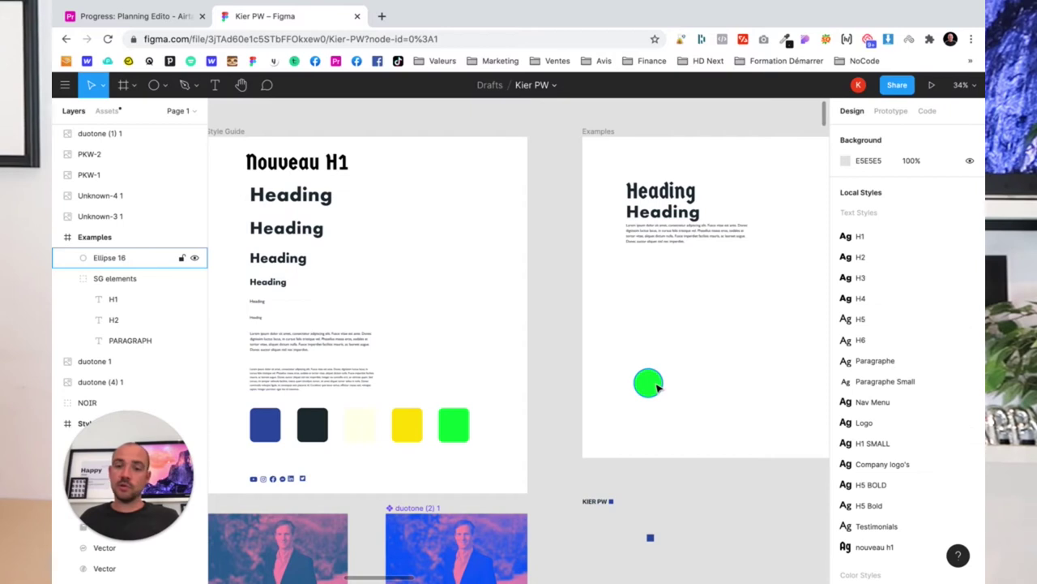
pyautogui.click(656, 386)
pyautogui.press('Delete')
pyautogui.press('Delete')
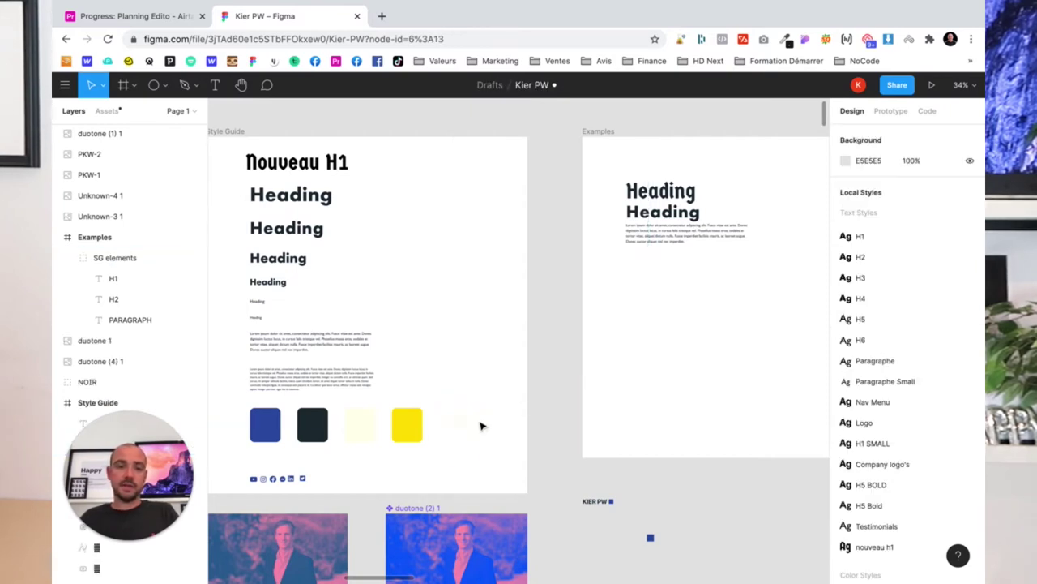
# Select the yellow Tech swatch, then zoom out to 11% and pan down to the About and Problem cards.
pyautogui.click(415, 435)
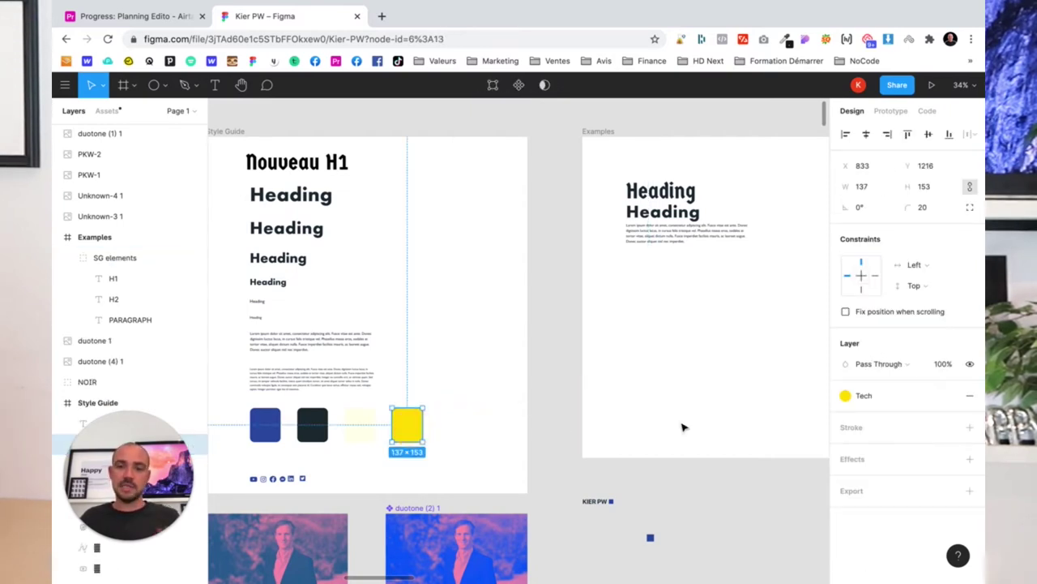
pyautogui.scroll(-5, 594, 417)
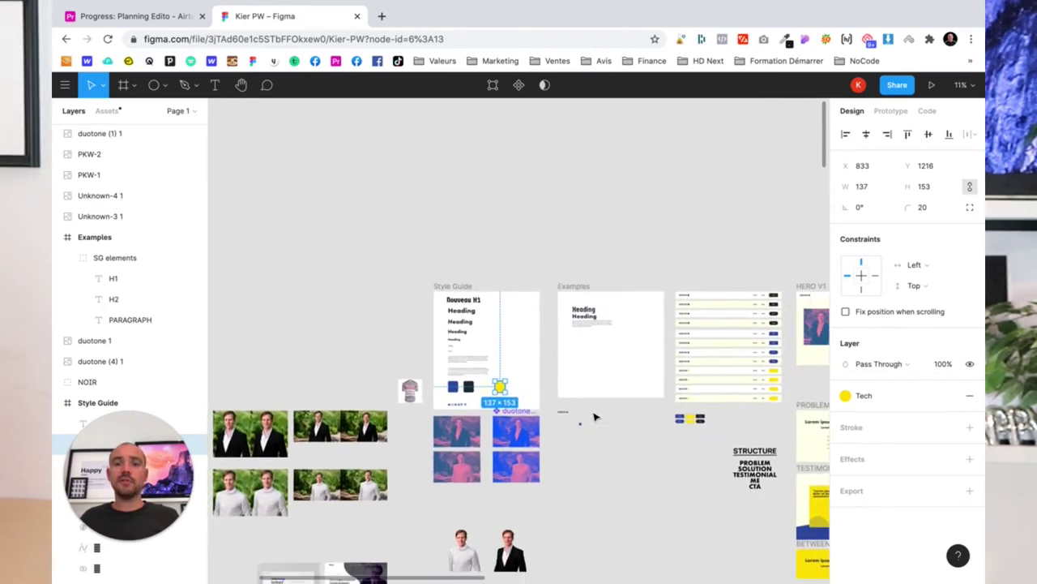
pyautogui.hscroll(3, 594, 417)
pyautogui.hscroll(3, 594, 417)
pyautogui.scroll(-3, 594, 417)
pyautogui.scroll(-3, 594, 416)
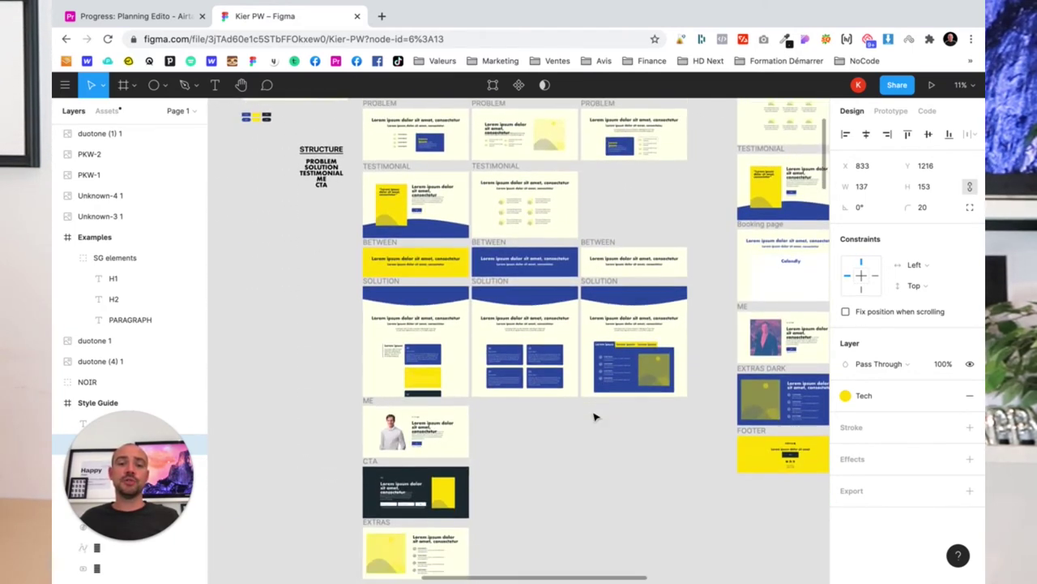
pyautogui.scroll(-3, 594, 417)
pyautogui.scroll(-3, 595, 417)
pyautogui.scroll(-3, 594, 416)
pyautogui.scroll(-3, 595, 417)
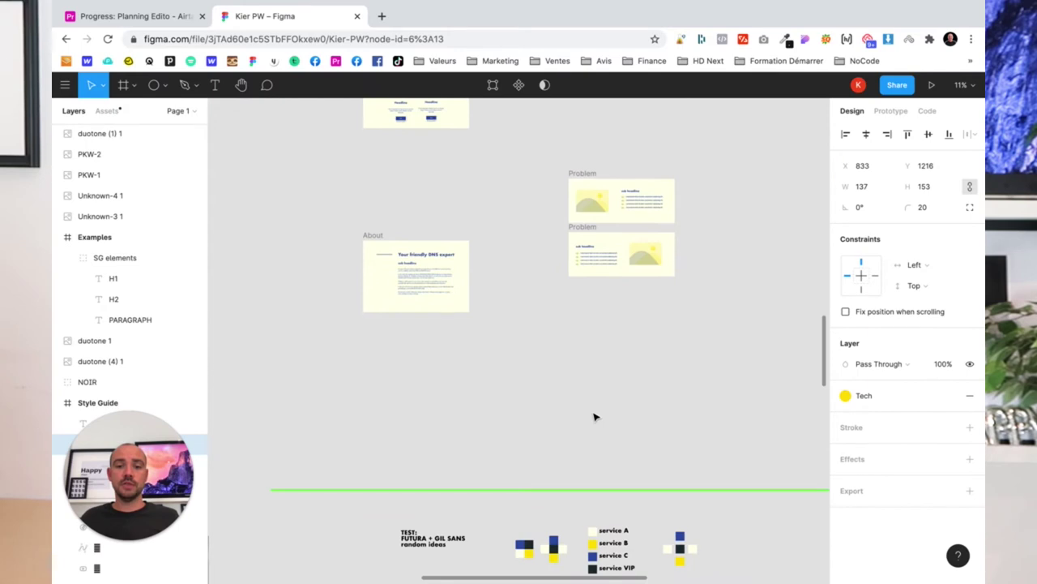
pyautogui.scroll(-5, 594, 417)
pyautogui.scroll(-3, 594, 417)
pyautogui.scroll(-3, 594, 416)
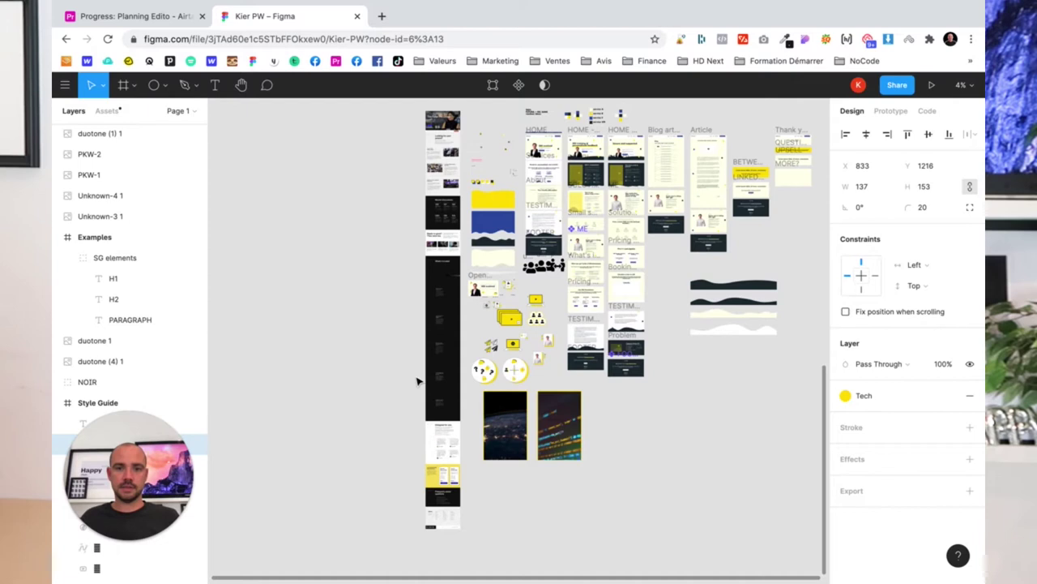
# Edit the Tech colour style from yellow FFDF00 to bright green 11FF0C.
pyautogui.scroll(5, 417, 381)
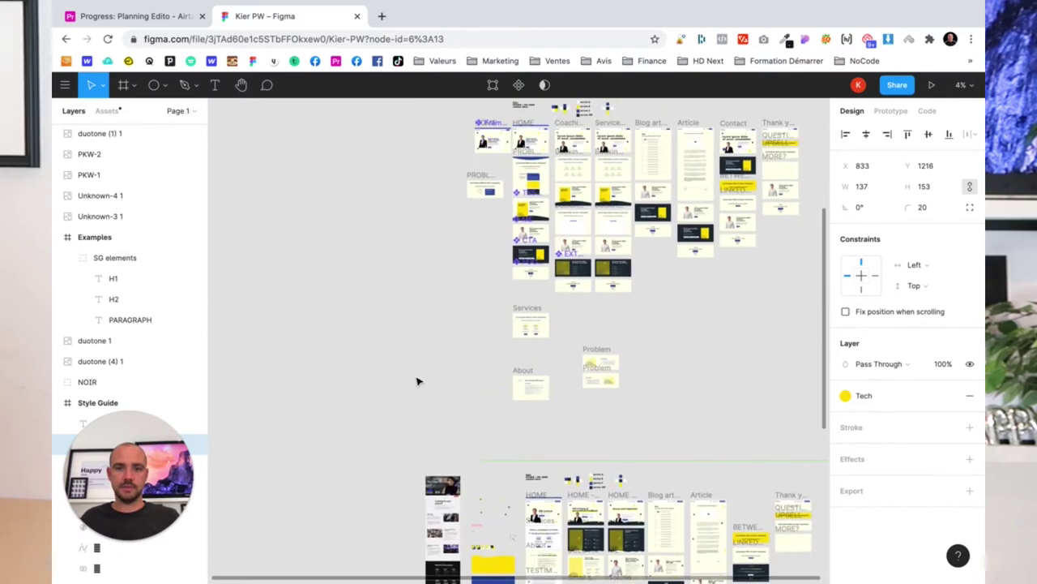
pyautogui.scroll(-2, 418, 380)
pyautogui.scroll(3, 419, 380)
pyautogui.scroll(3, 417, 379)
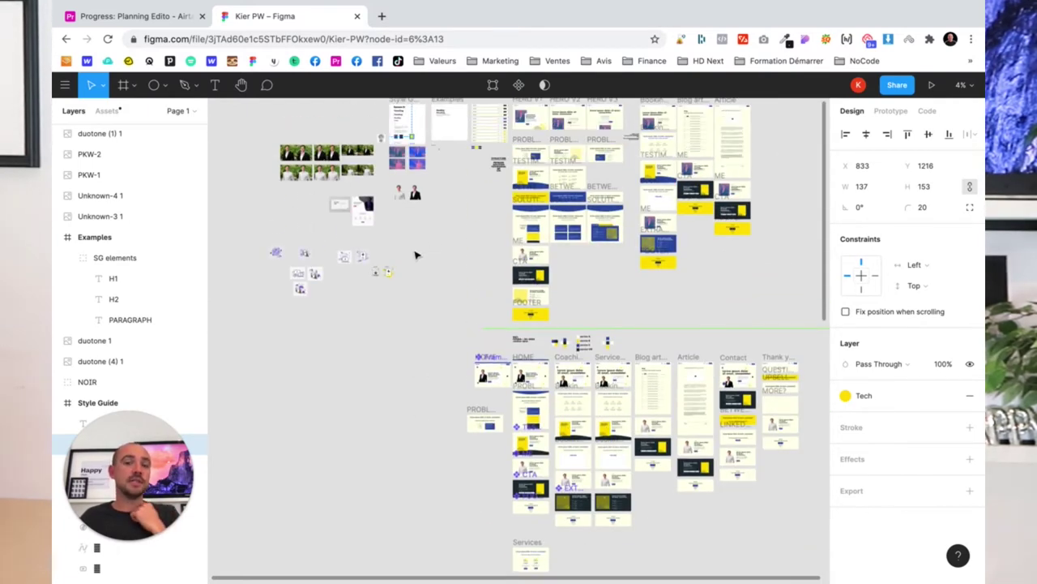
pyautogui.scroll(5, 415, 236)
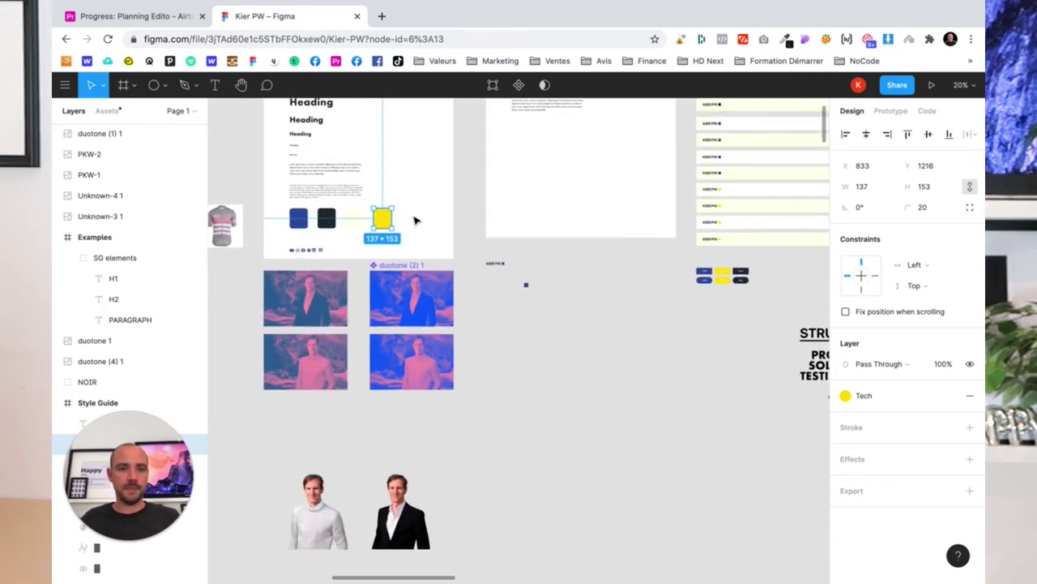
pyautogui.moveTo(900, 396)
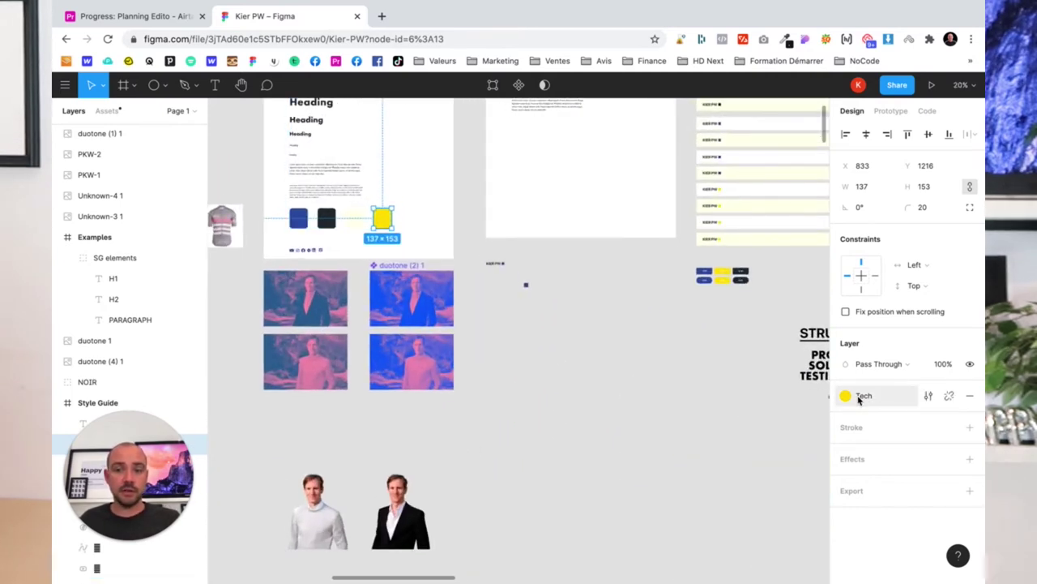
pyautogui.click(846, 395)
pyautogui.click(924, 397)
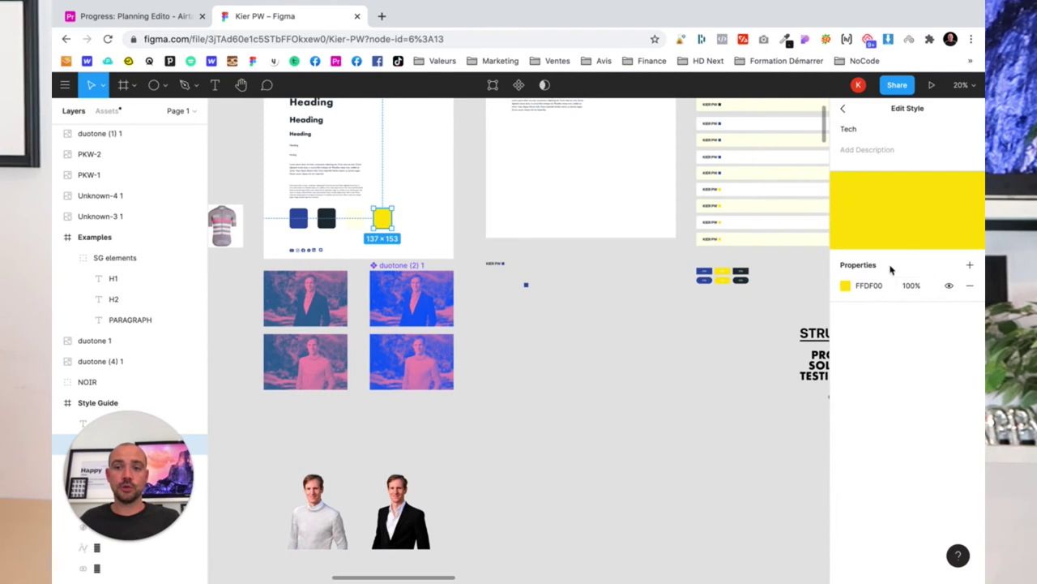
pyautogui.click(846, 286)
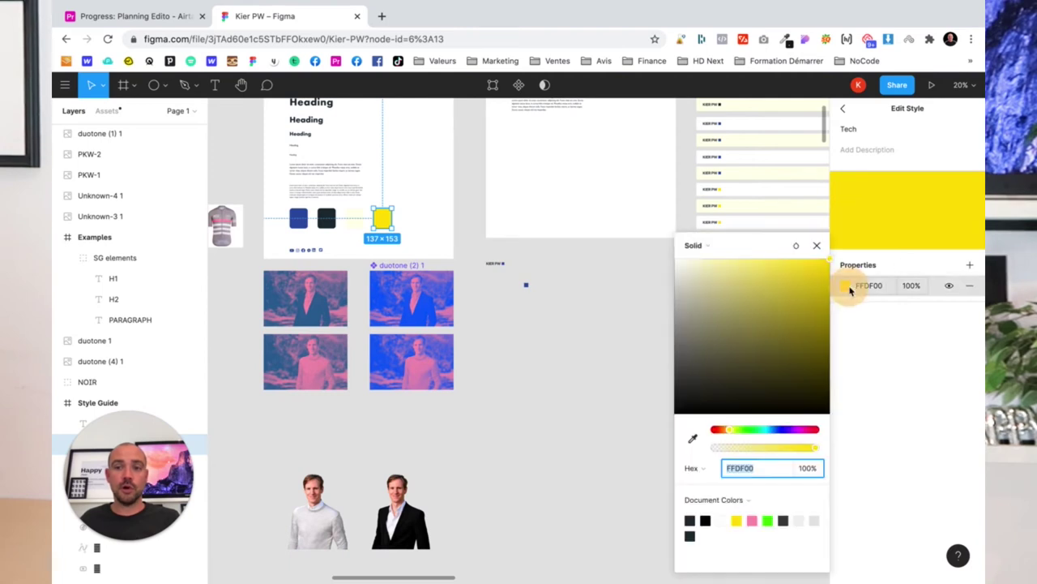
pyautogui.click(749, 435)
pyautogui.moveTo(802, 289); pyautogui.dragTo(823, 260)
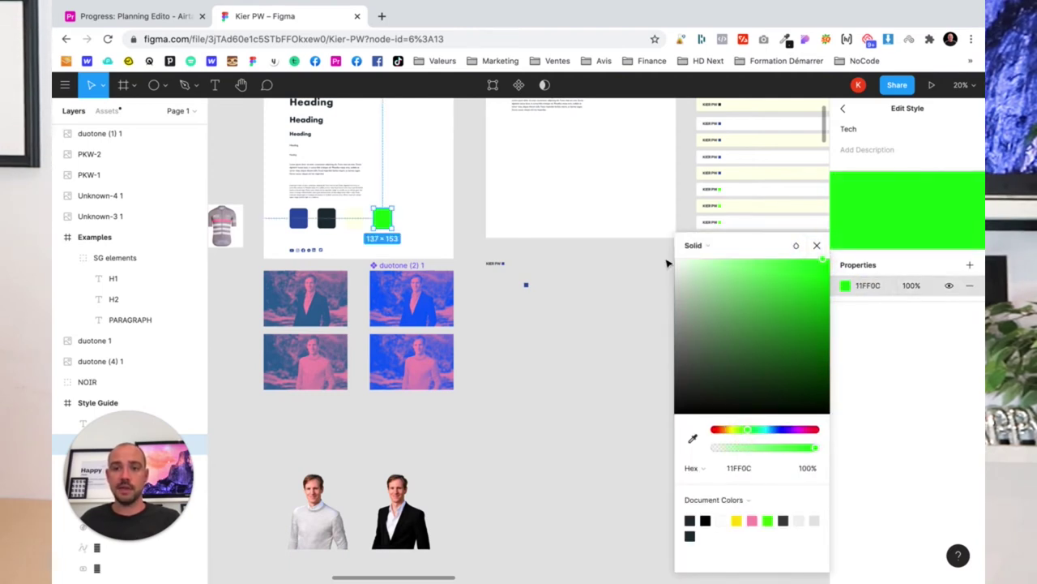
pyautogui.click(638, 272)
pyautogui.scroll(-3, 637, 278)
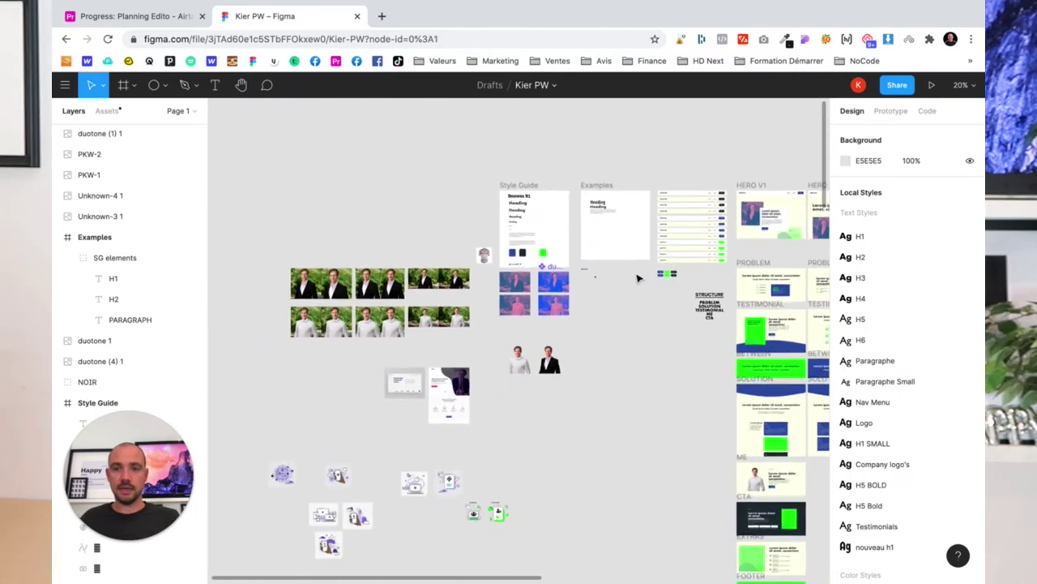
pyautogui.scroll(-2, 640, 279)
pyautogui.scroll(-2, 640, 292)
pyautogui.scroll(-2, 638, 345)
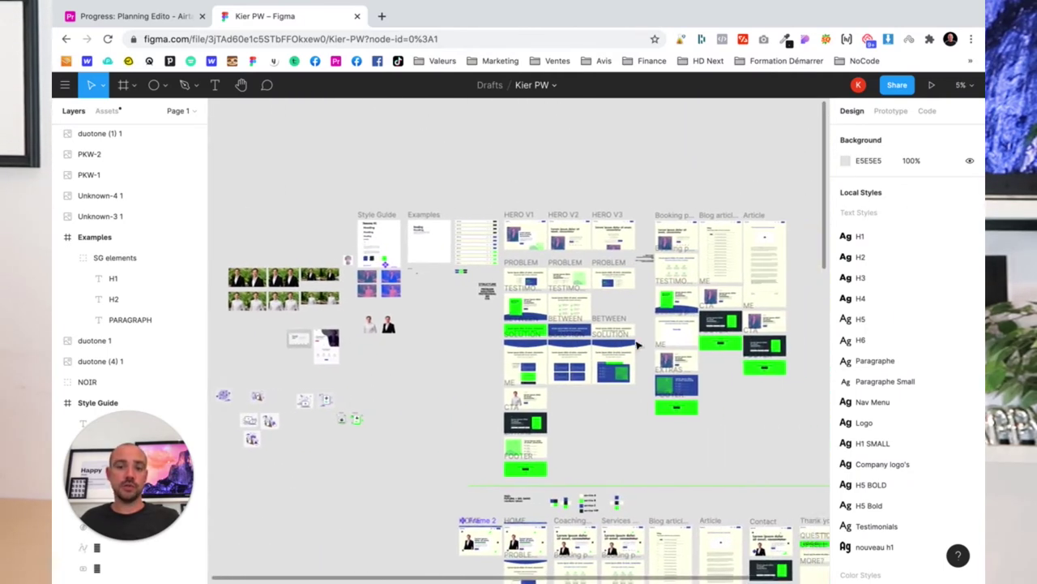
pyautogui.scroll(-5, 638, 344)
pyautogui.hscroll(5, 638, 344)
pyautogui.scroll(-3, 636, 347)
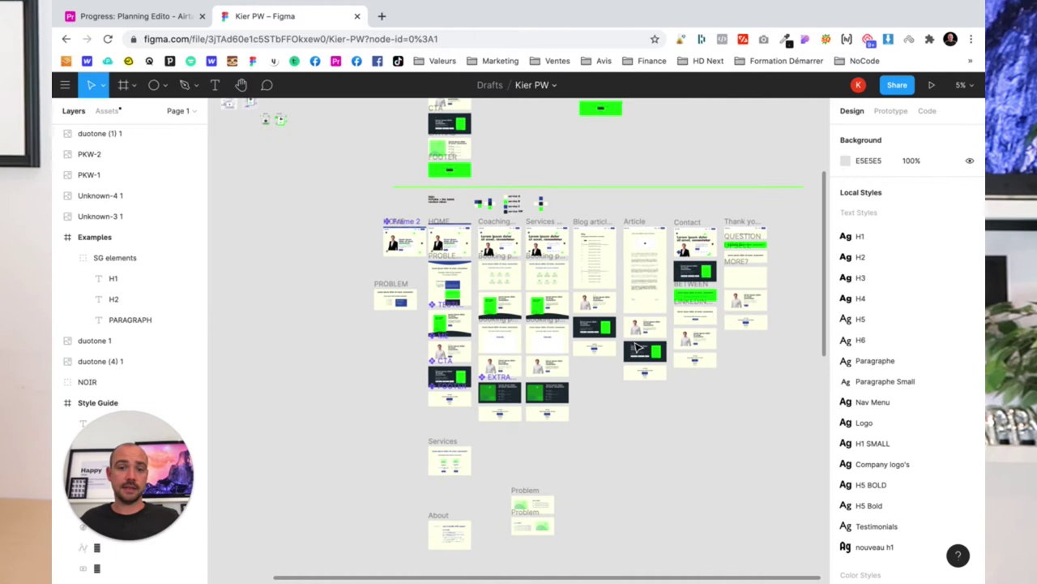
pyautogui.scroll(-3, 636, 347)
pyautogui.scroll(-3, 637, 347)
pyautogui.scroll(-3, 636, 347)
pyautogui.scroll(-3, 636, 347)
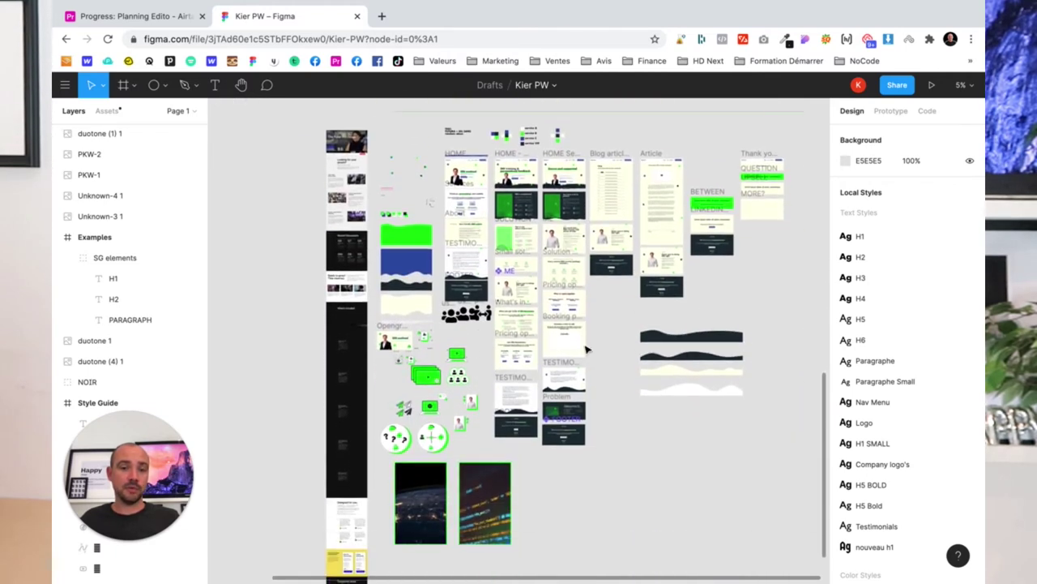
pyautogui.scroll(5, 445, 403)
pyautogui.hscroll(-4, 440, 308)
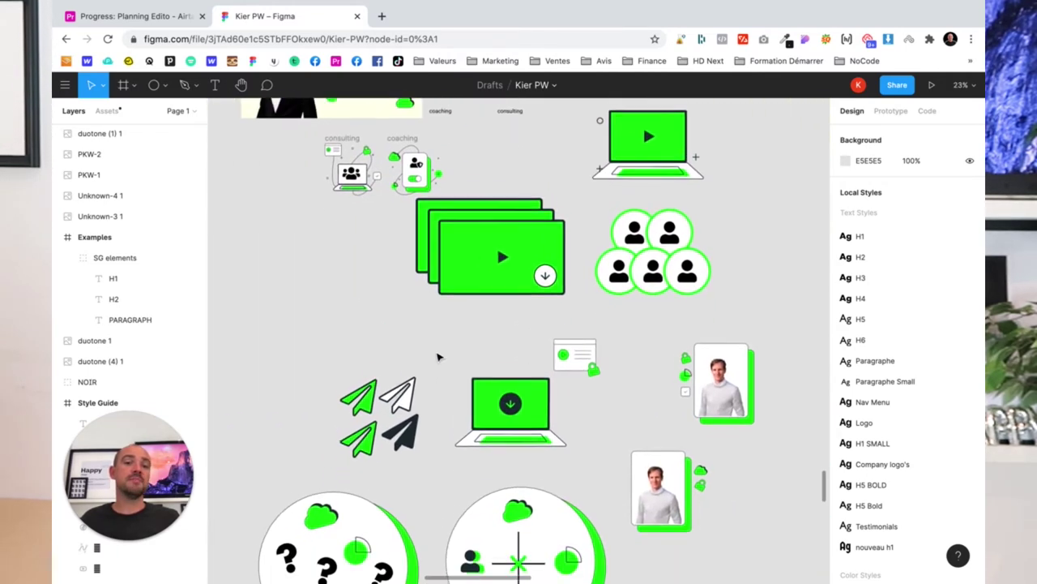
pyautogui.click(371, 422)
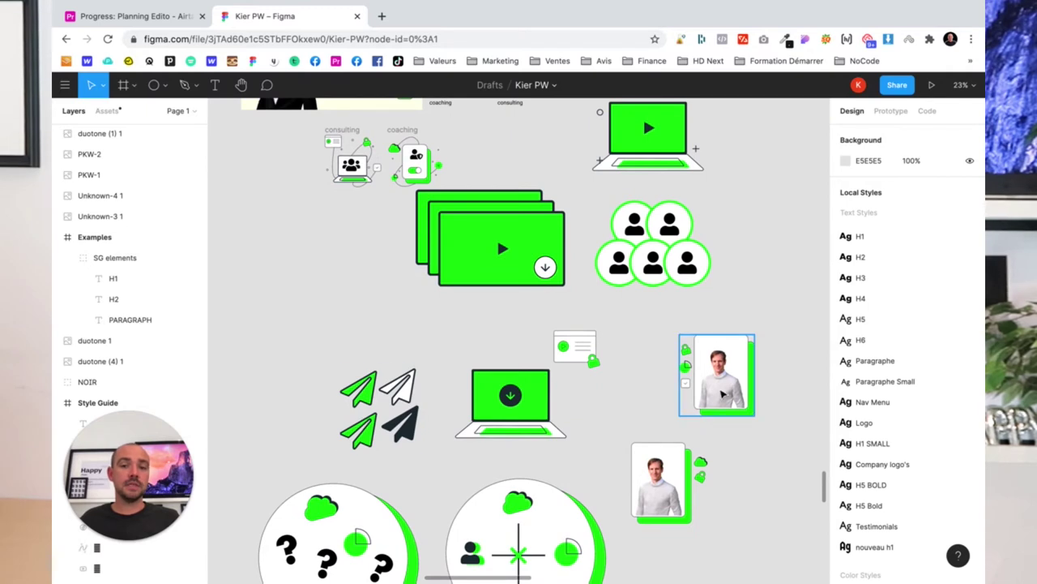
pyautogui.scroll(-2, 491, 437)
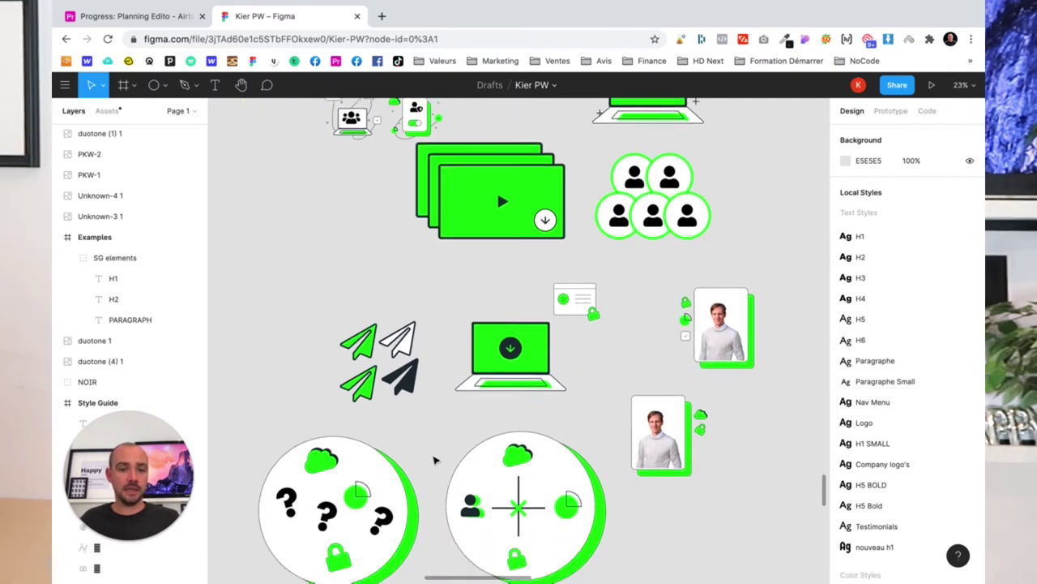
pyautogui.scroll(-3, 433, 456)
pyautogui.scroll(-1, 518, 458)
pyautogui.scroll(-5, 543, 461)
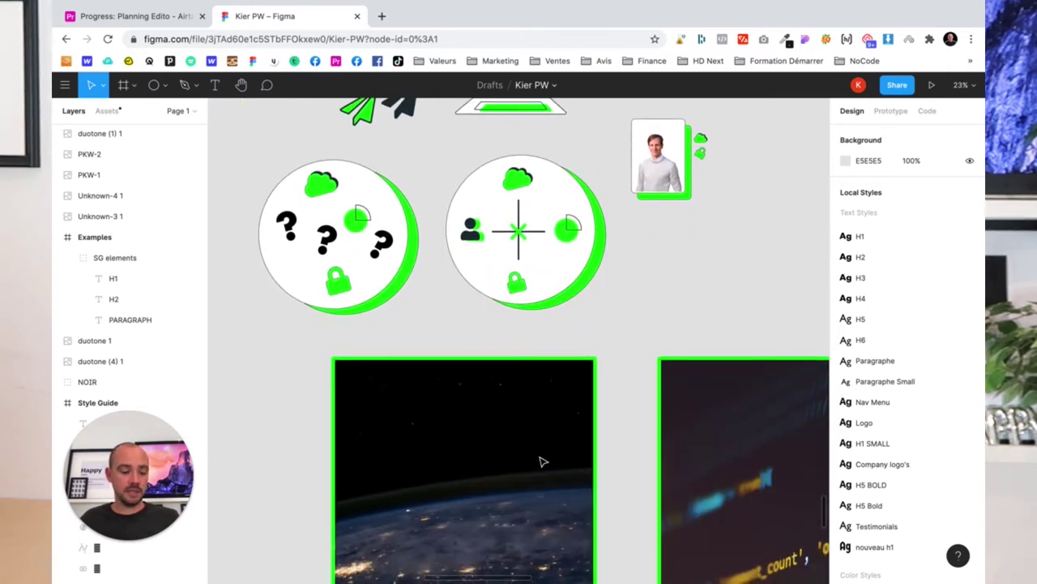
pyautogui.scroll(-5, 543, 462)
pyautogui.scroll(5, 519, 462)
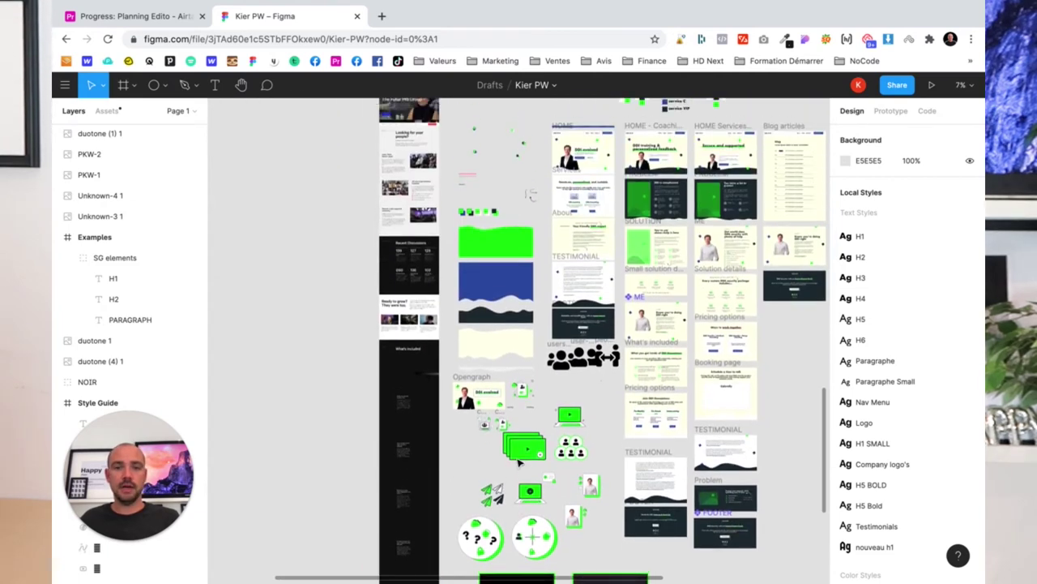
pyautogui.scroll(2, 520, 463)
pyautogui.scroll(4, 519, 462)
pyautogui.scroll(4, 519, 462)
pyautogui.scroll(3, 518, 462)
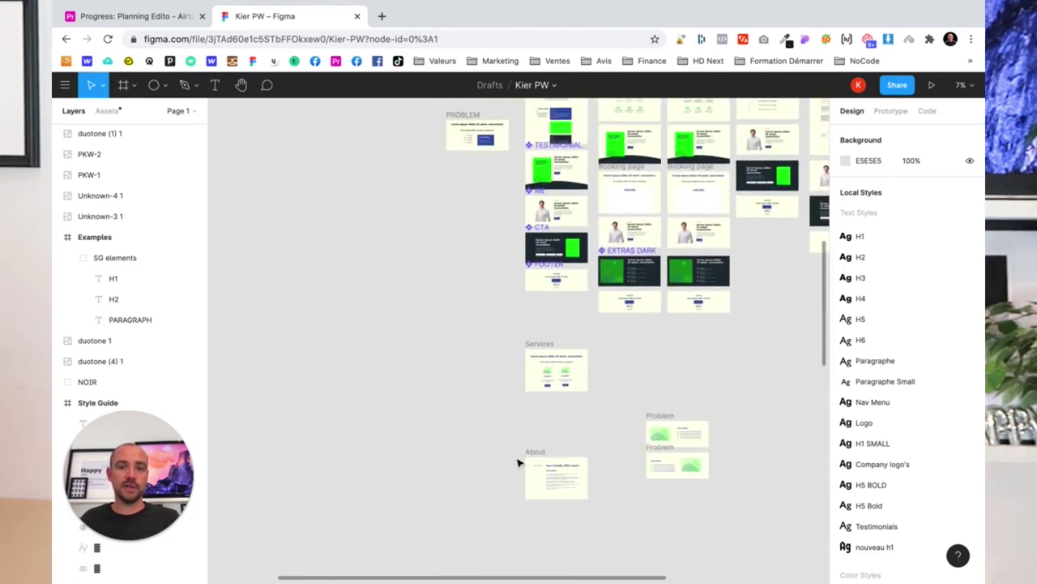
pyautogui.scroll(2, 518, 462)
pyautogui.scroll(2, 519, 462)
# Select the Tech swatch in the Style Guide, look around the canvas, then clear the selection.
pyautogui.click(130, 443)
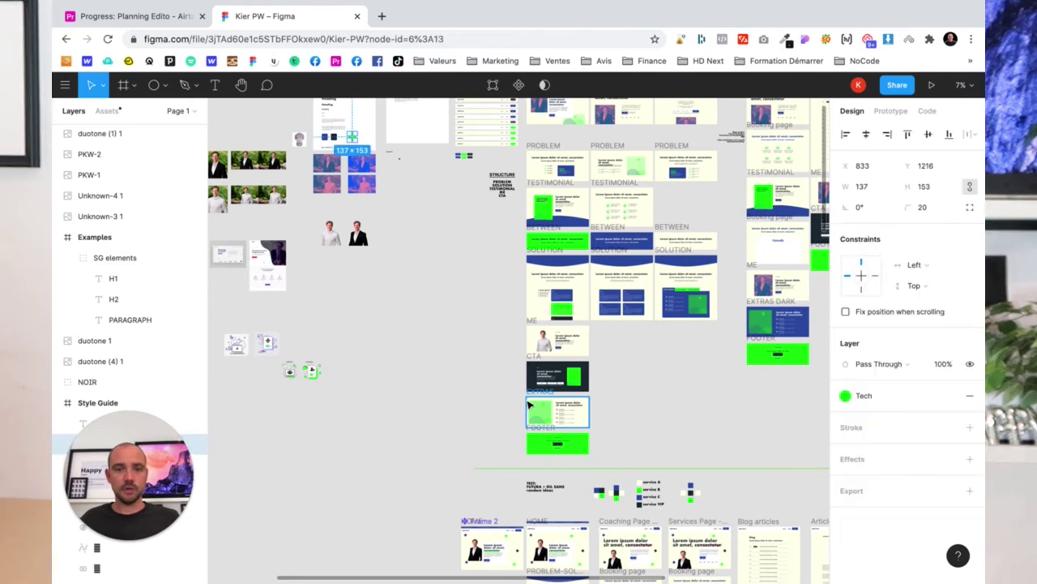
pyautogui.scroll(2, 473, 334)
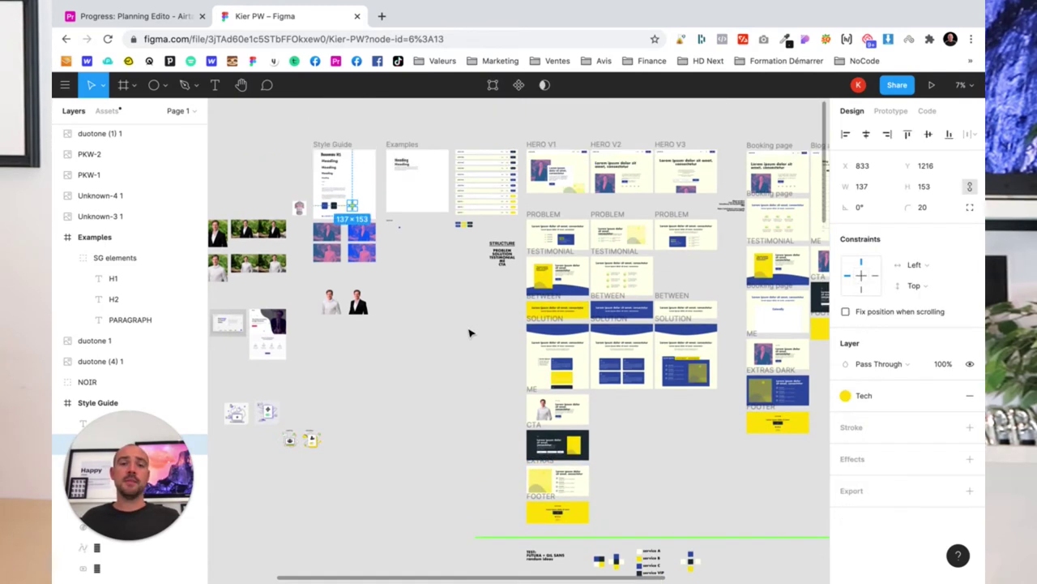
pyautogui.hscroll(3, 470, 333)
pyautogui.scroll(-2, 461, 349)
pyautogui.scroll(4, 453, 371)
pyautogui.hscroll(-5, 451, 367)
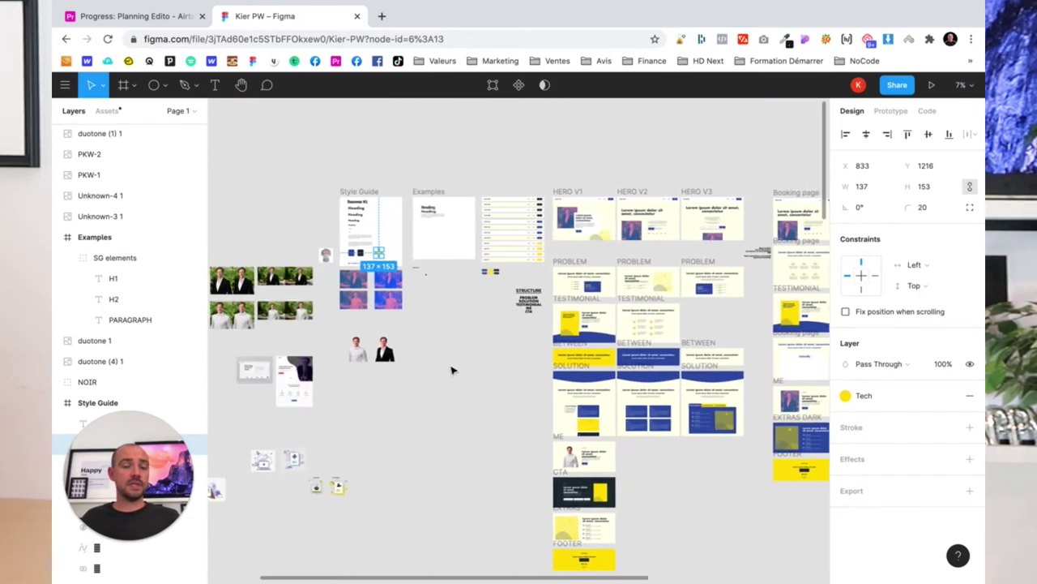
pyautogui.click(407, 166)
# Delete the Nouveau H1 heading from the Style Guide frame.
pyautogui.click(420, 230)
pyautogui.scroll(5, 430, 239)
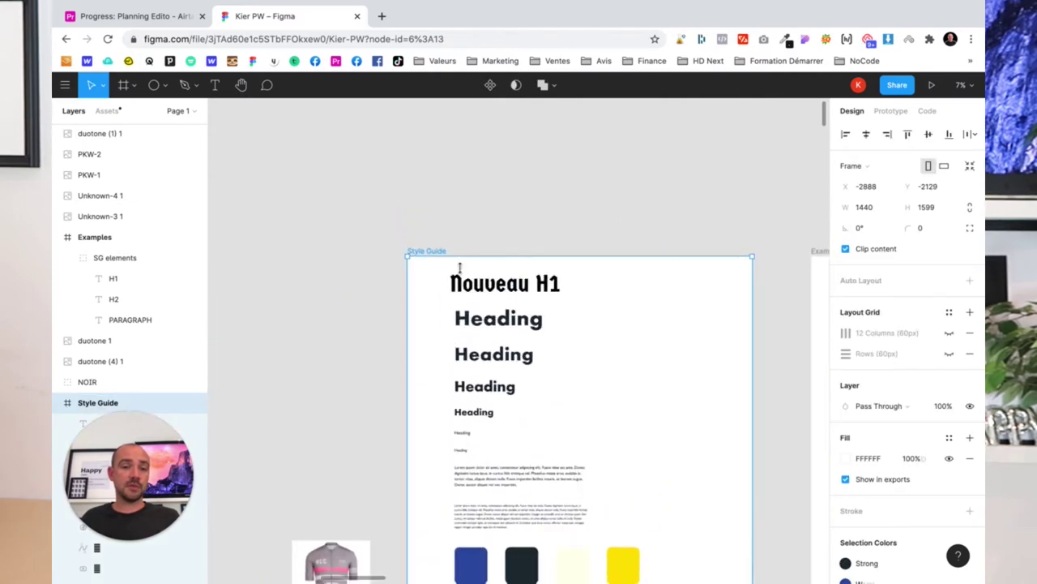
pyautogui.scroll(-3, 503, 292)
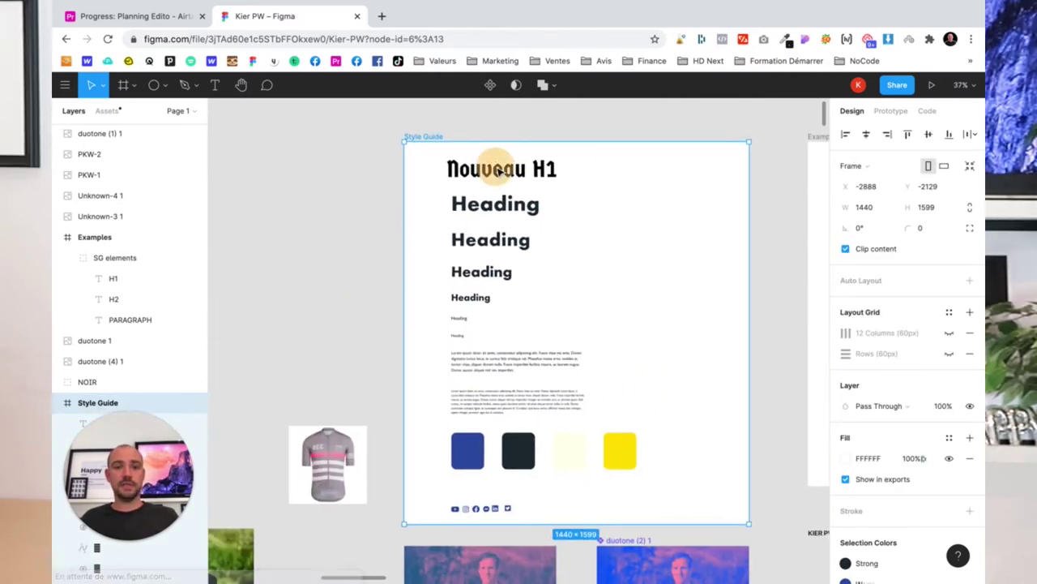
pyautogui.click(498, 168)
pyautogui.press('Delete')
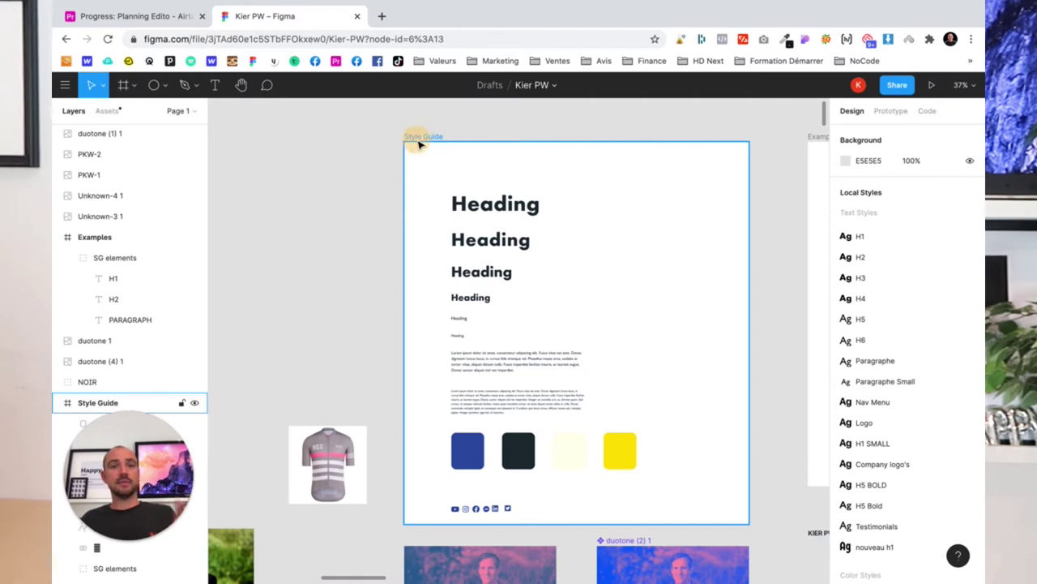
# Reselect the Style Guide frame and zoom back out.
pyautogui.click(418, 142)
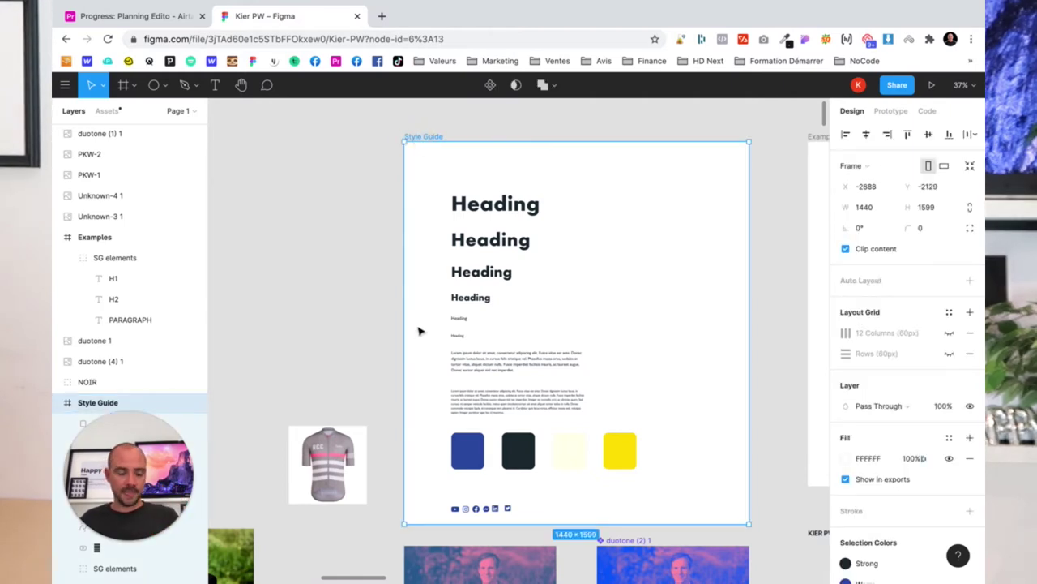
pyautogui.scroll(-5, 418, 331)
pyautogui.scroll(-2, 551, 394)
pyautogui.scroll(-5, 509, 362)
# Pan the Kier PW canvas and zoom from 11% to 35% onto the yellow icon illustrations.
pyautogui.scroll(-5, 510, 364)
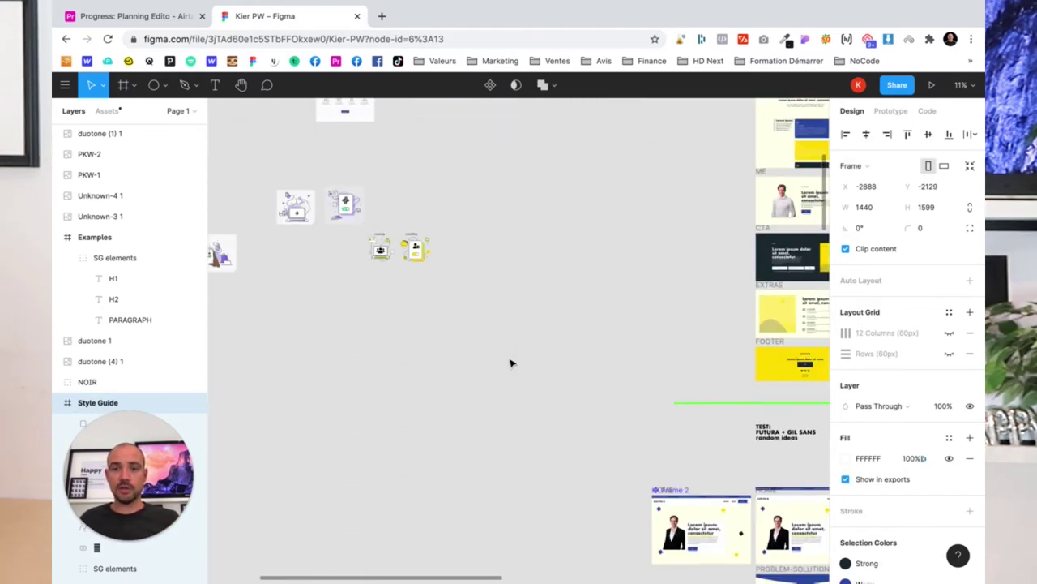
pyautogui.scroll(-3, 510, 363)
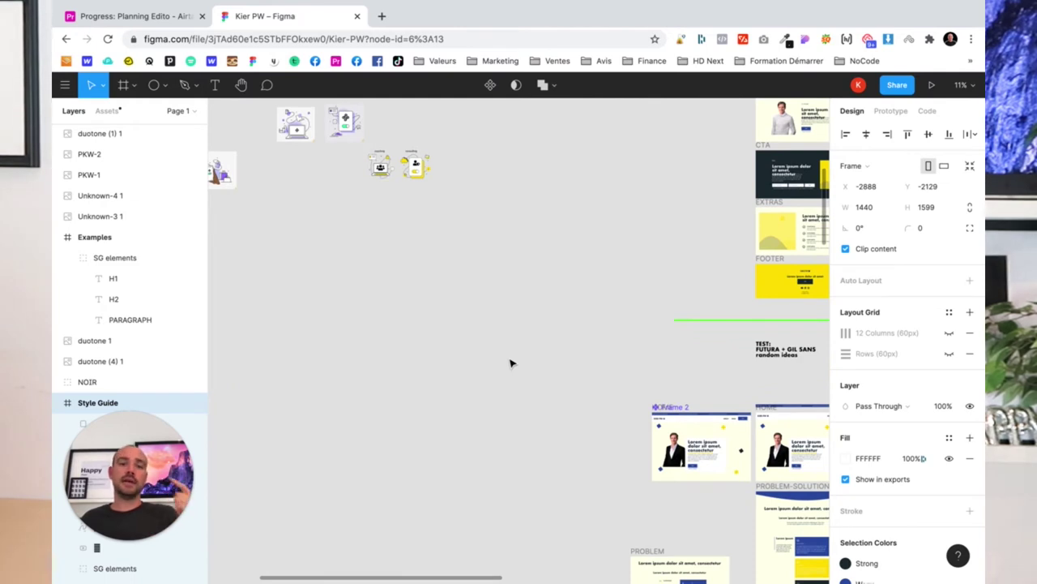
pyautogui.hscroll(5, 510, 363)
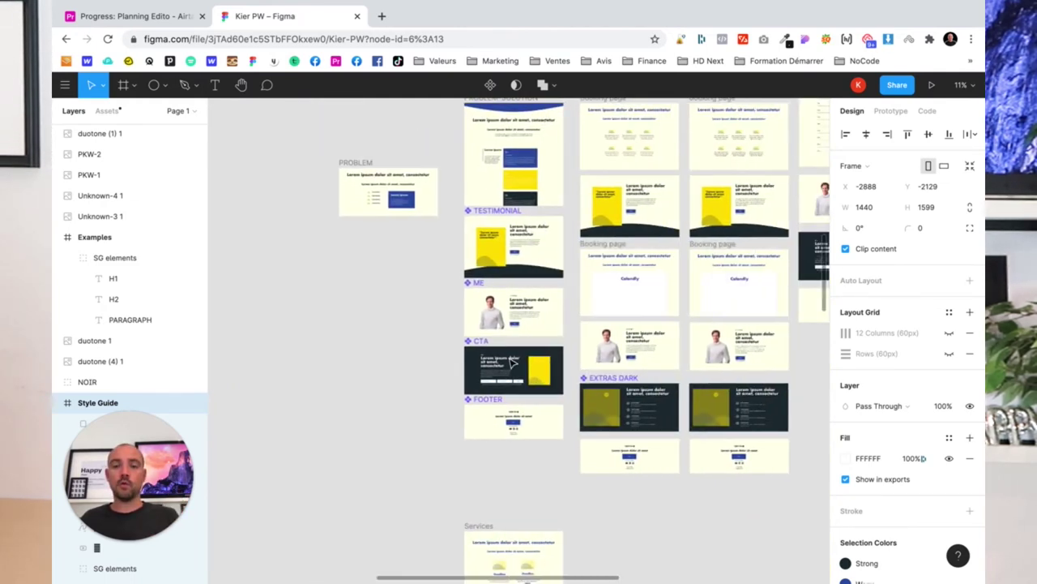
pyautogui.scroll(3, 510, 363)
pyautogui.scroll(-3, 510, 363)
pyautogui.scroll(-5, 454, 284)
pyautogui.scroll(-3, 454, 341)
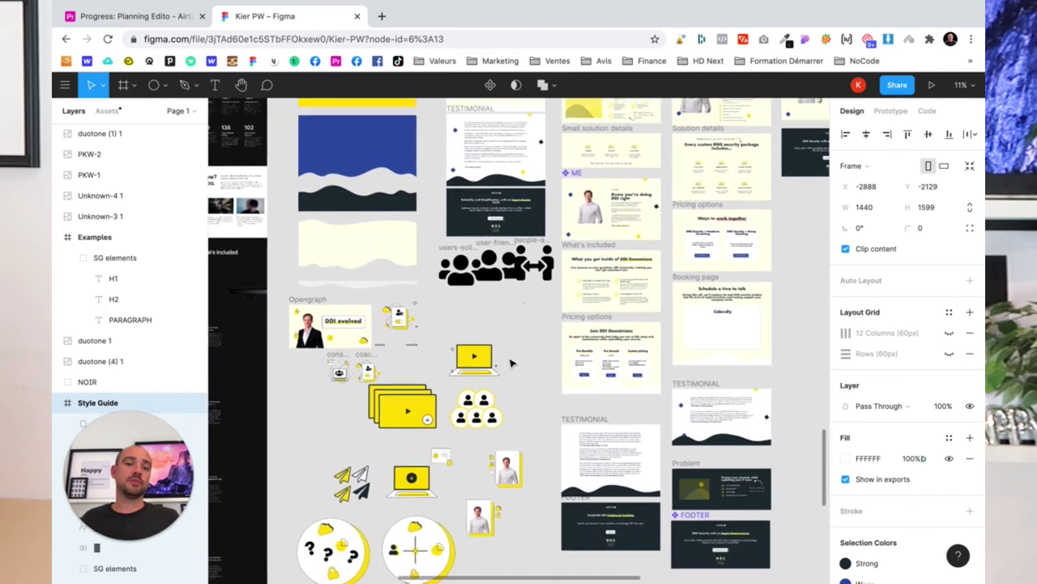
pyautogui.scroll(-1, 422, 381)
pyautogui.scroll(-4, 386, 427)
pyautogui.scroll(-1, 369, 439)
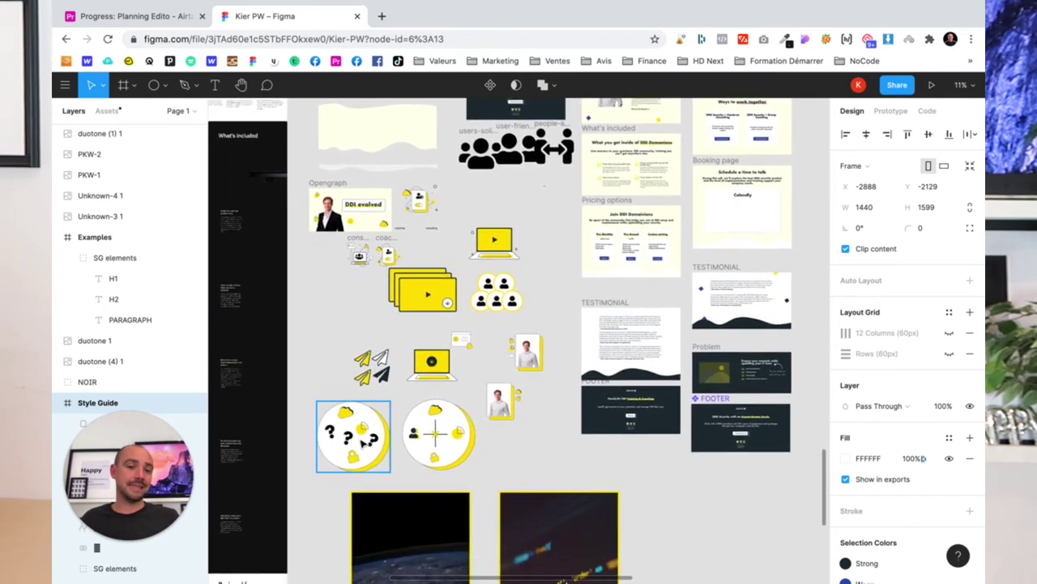
pyautogui.scroll(3, 356, 440)
pyautogui.scroll(2, 357, 438)
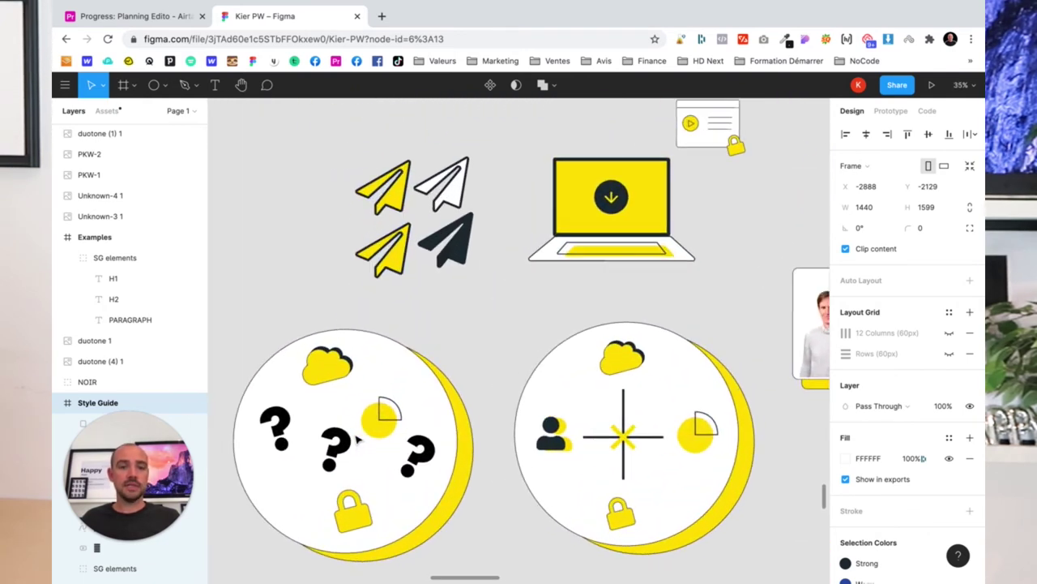
pyautogui.scroll(-3, 379, 399)
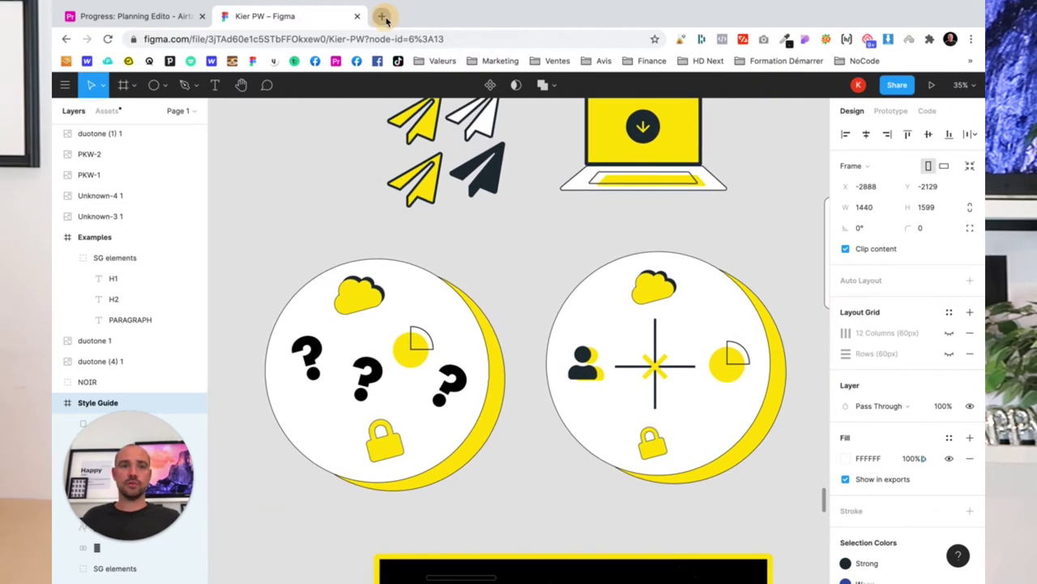
# Load happydesk.be in a new browser tab.
pyautogui.click(382, 17)
pyautogui.write('happ')
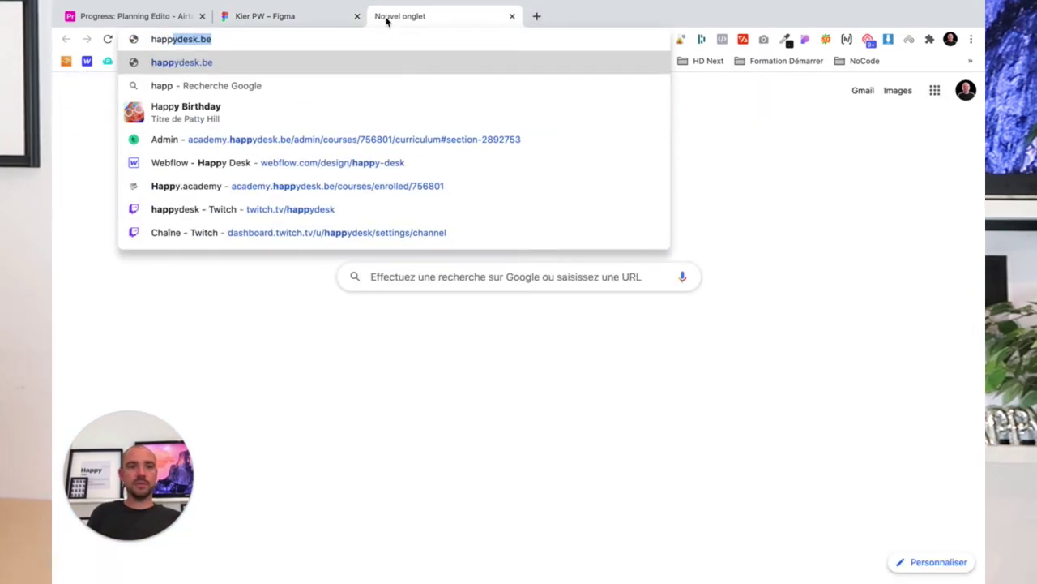
pyautogui.press('Return')
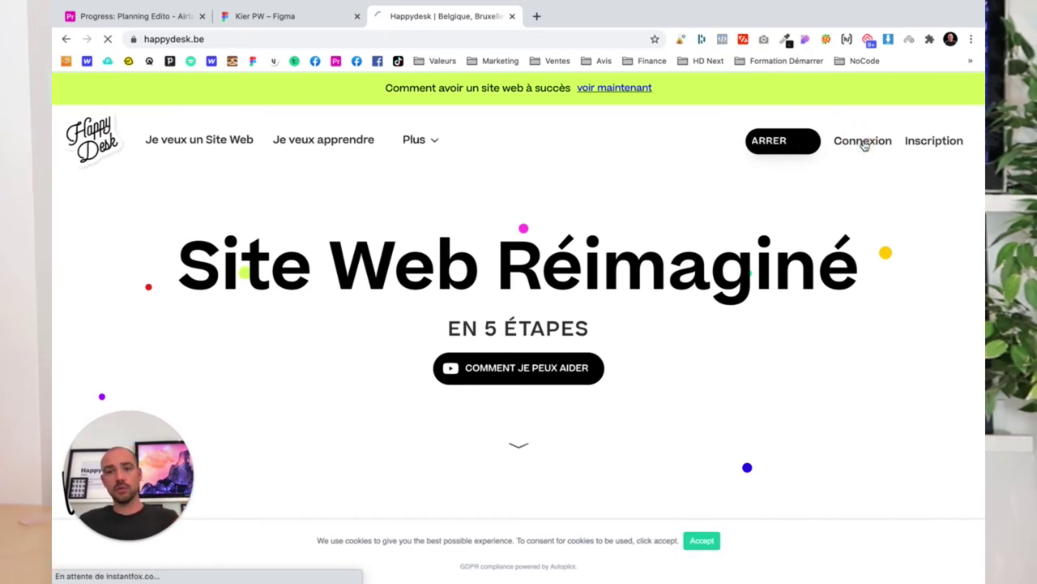
# Log in with the saved account to reach the Happy.favoris dashboard.
pyautogui.click(638, 281)
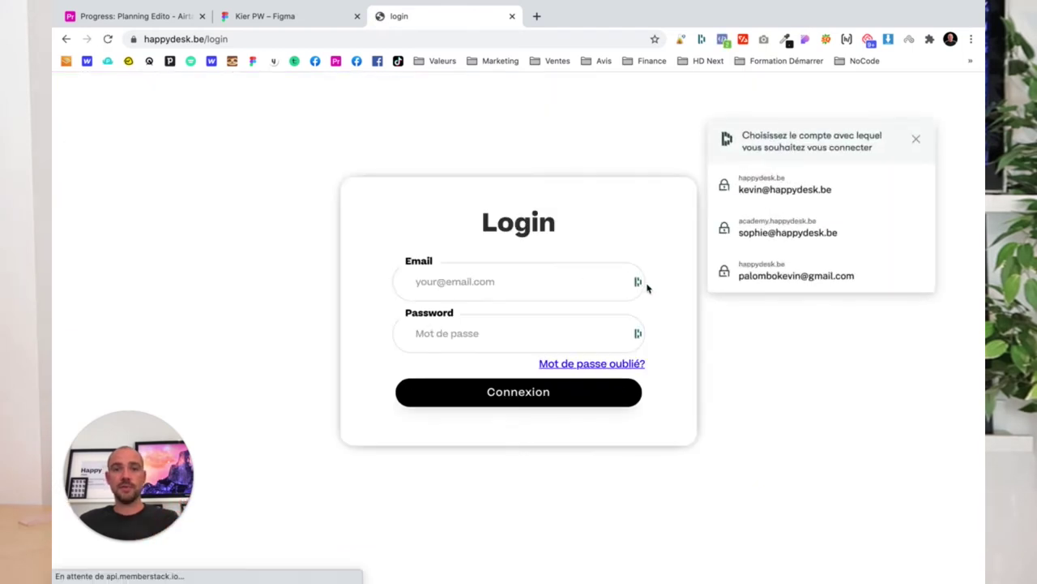
pyautogui.click(759, 188)
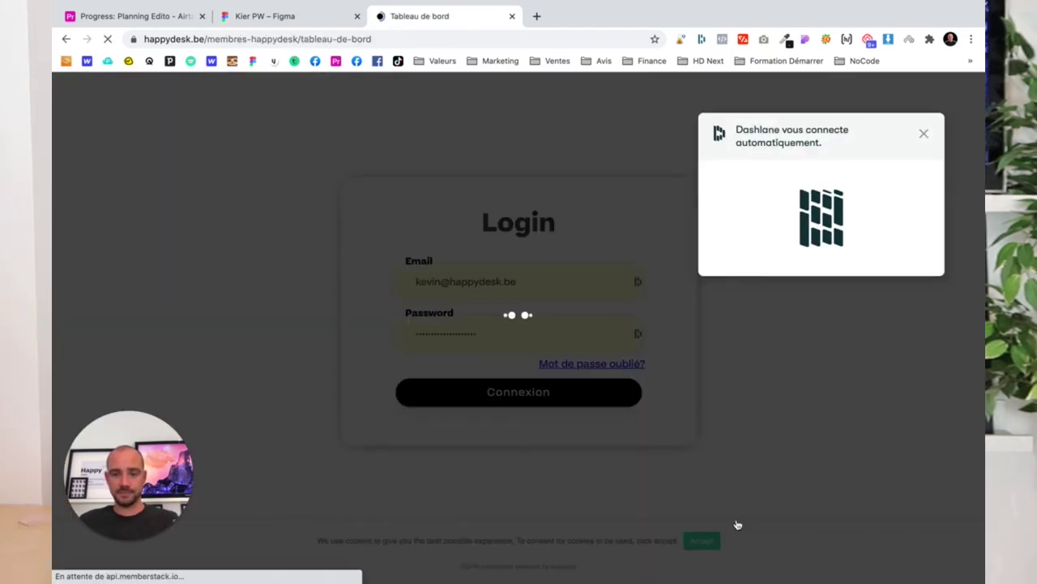
pyautogui.scroll(-3, 329, 297)
pyautogui.scroll(3, 330, 261)
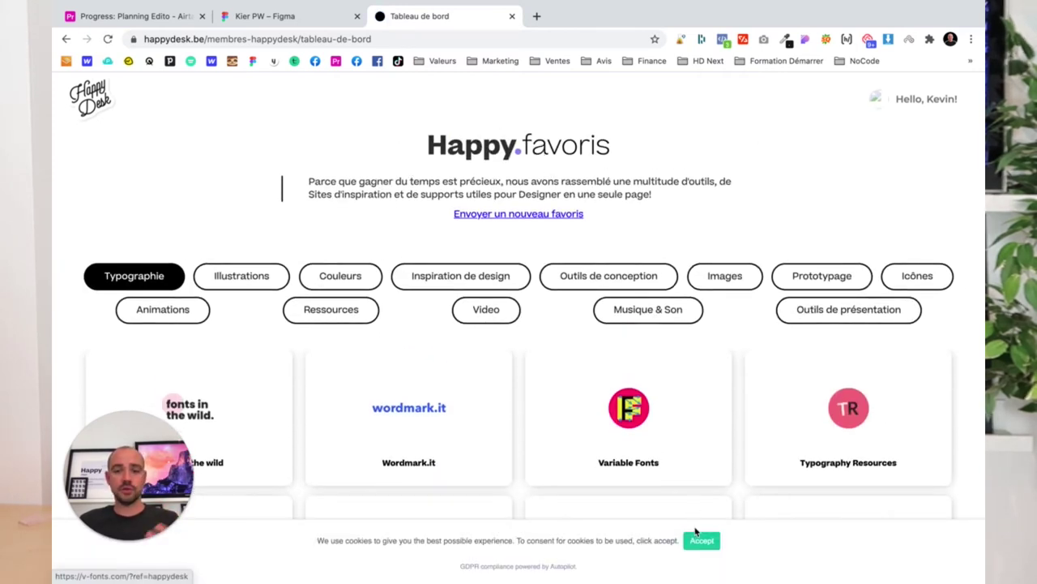
# Accept the cookie notice and browse through the Typographie resource cards.
pyautogui.click(698, 538)
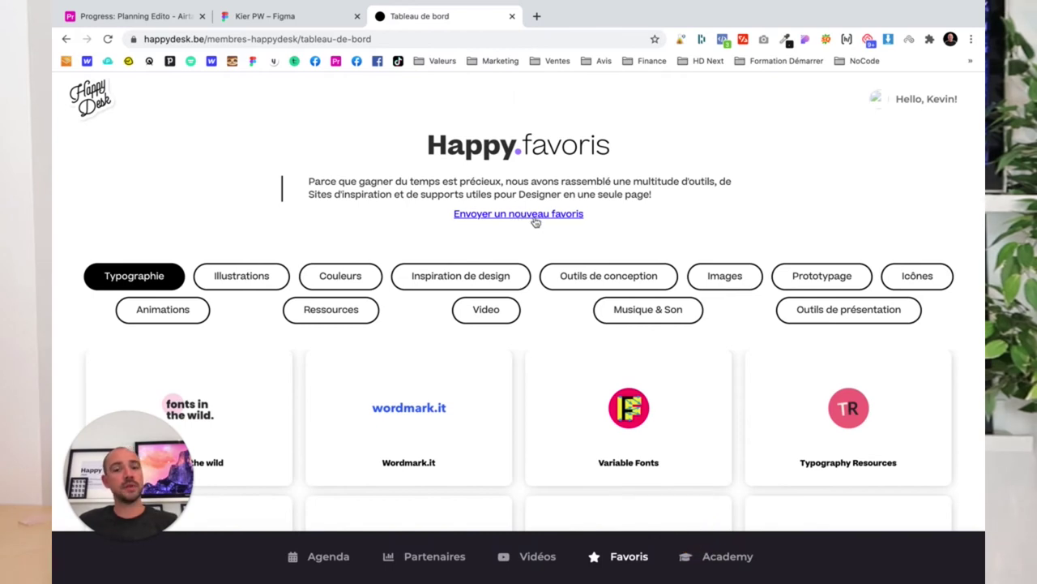
pyautogui.scroll(-3, 121, 288)
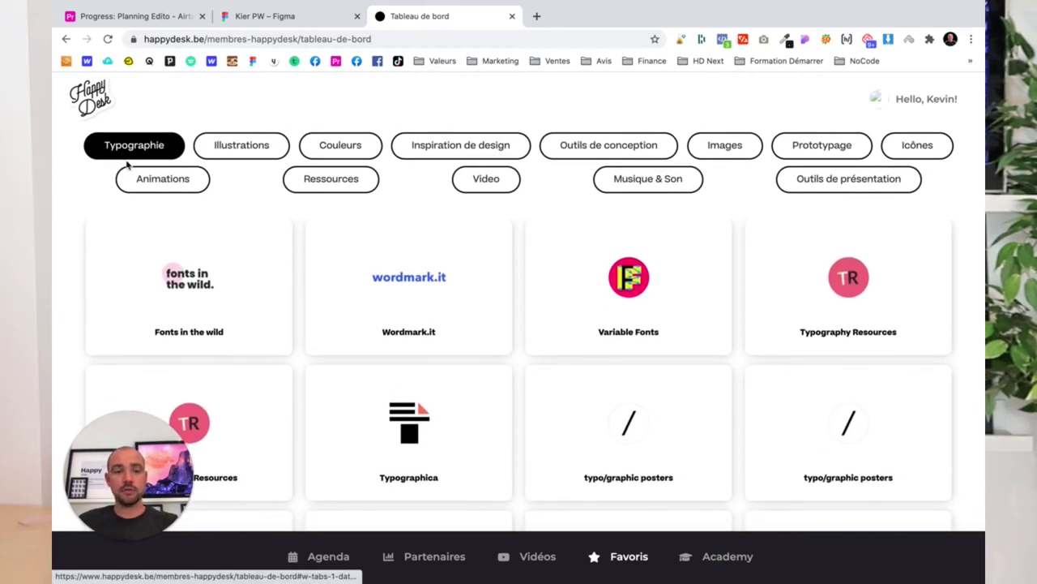
pyautogui.scroll(-1, 136, 285)
pyautogui.scroll(-3, 137, 284)
pyautogui.scroll(-1, 137, 284)
pyautogui.scroll(-2, 153, 285)
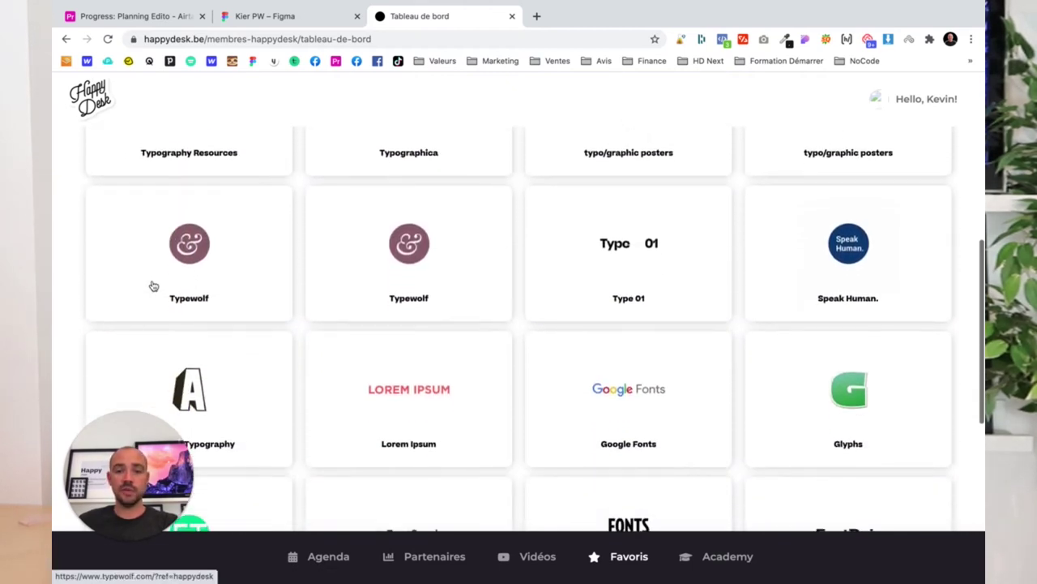
pyautogui.scroll(-3, 202, 397)
pyautogui.scroll(-3, 324, 340)
pyautogui.scroll(1, 567, 243)
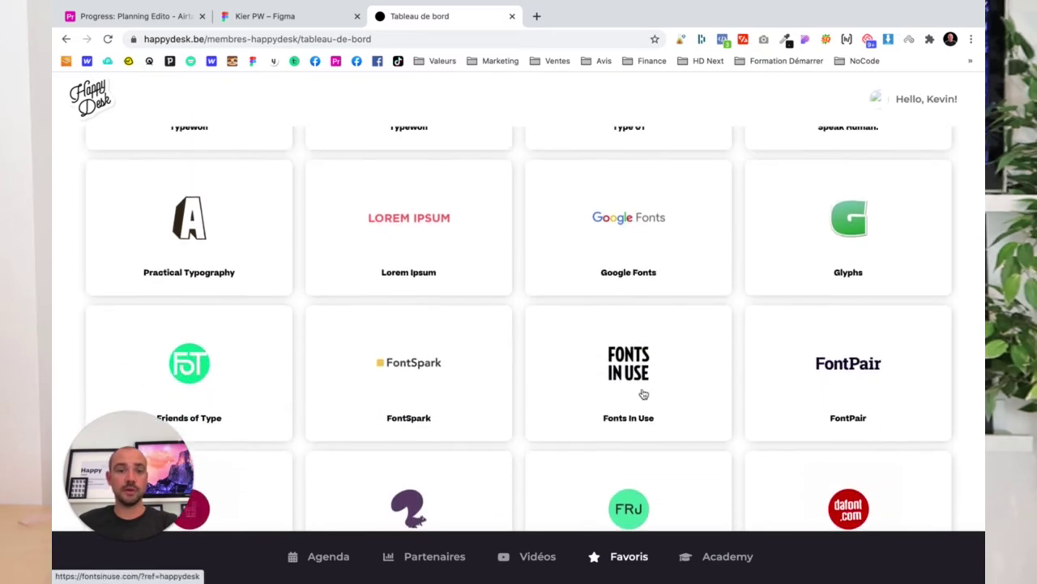
pyautogui.scroll(-3, 252, 336)
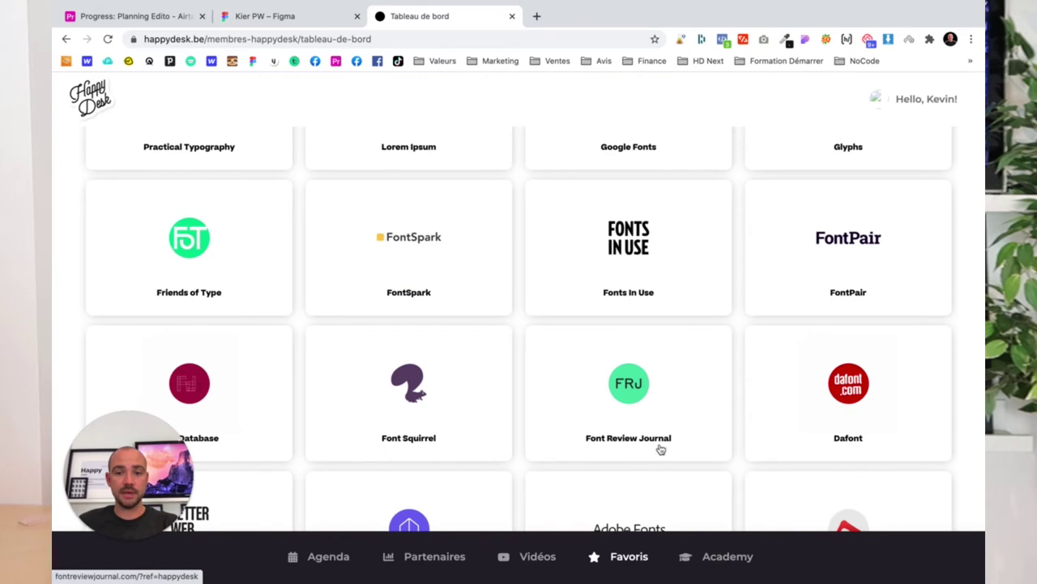
pyautogui.scroll(-3, 377, 409)
pyautogui.scroll(7, 624, 468)
pyautogui.scroll(8, 486, 464)
pyautogui.scroll(5, 389, 464)
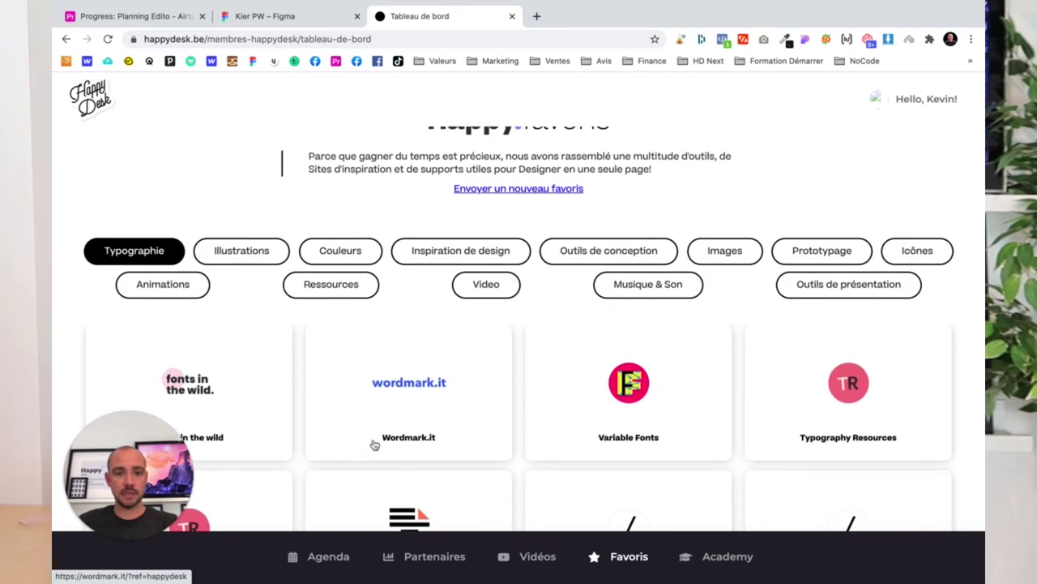
# Filter by Illustrations and browse its cards, such as Blush, Stories and Whoosh!
pyautogui.click(263, 261)
pyautogui.scroll(-3, 292, 356)
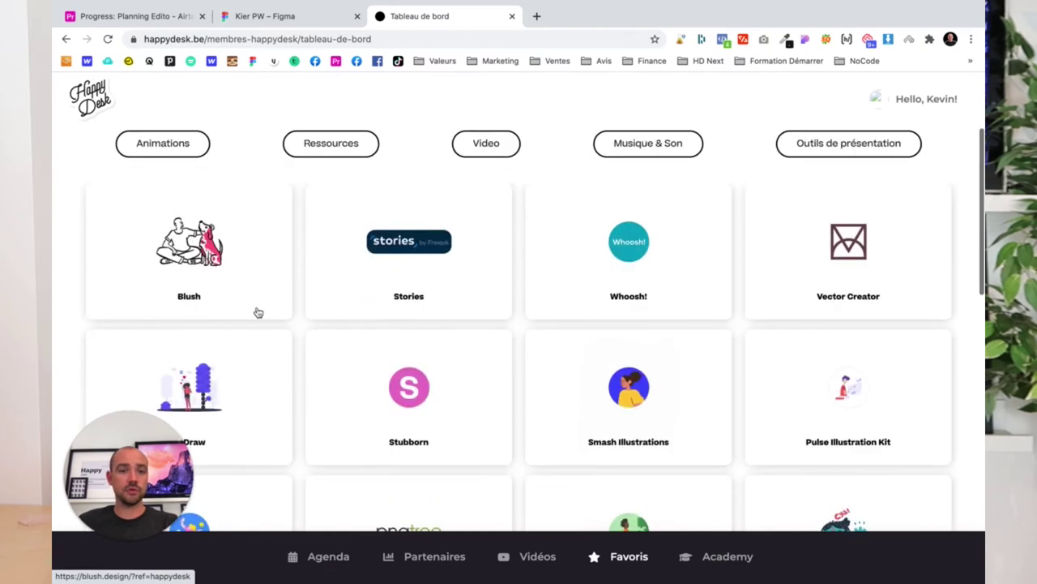
pyautogui.scroll(-2, 843, 397)
pyautogui.scroll(-3, 843, 396)
pyautogui.scroll(-4, 207, 413)
pyautogui.scroll(-1, 206, 413)
pyautogui.scroll(-2, 207, 413)
pyautogui.scroll(-2, 207, 413)
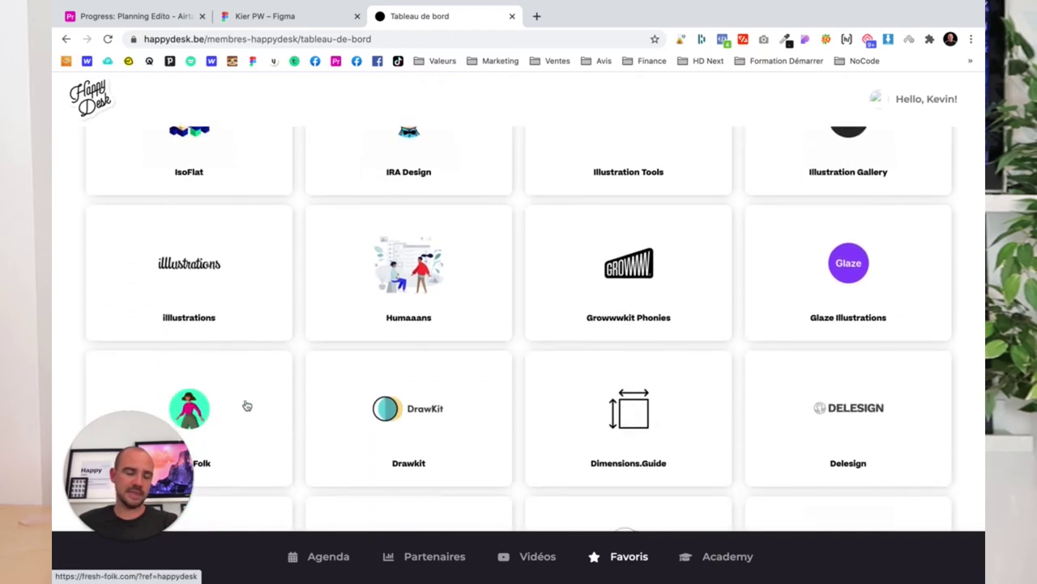
pyautogui.scroll(2, 247, 406)
pyautogui.scroll(5, 247, 405)
pyautogui.scroll(1, 247, 405)
pyautogui.scroll(3, 247, 405)
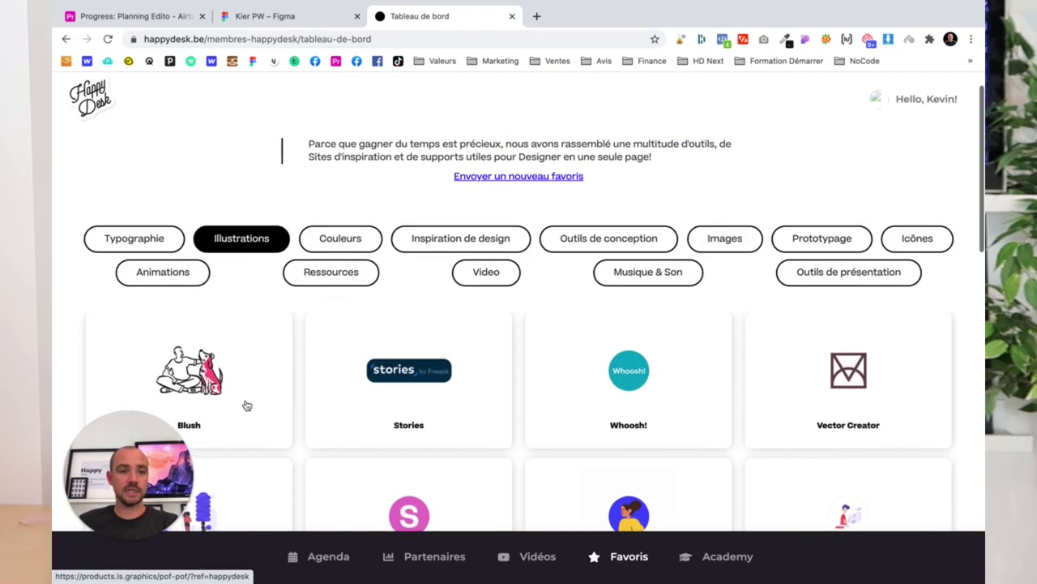
pyautogui.scroll(-4, 325, 381)
pyautogui.scroll(-2, 382, 370)
pyautogui.scroll(-5, 382, 371)
pyautogui.scroll(-3, 384, 371)
pyautogui.scroll(-3, 384, 370)
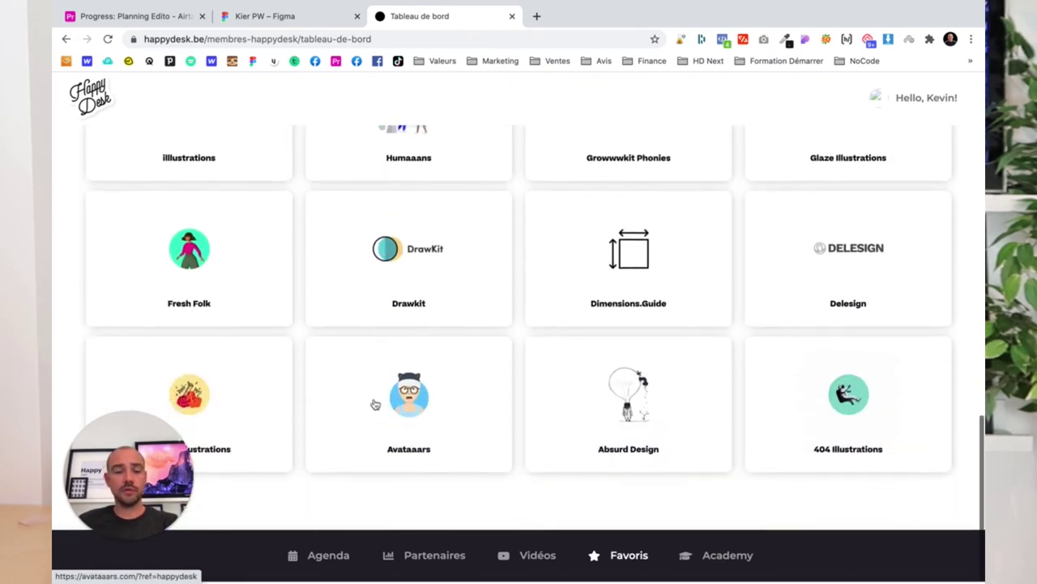
pyautogui.scroll(4, 551, 402)
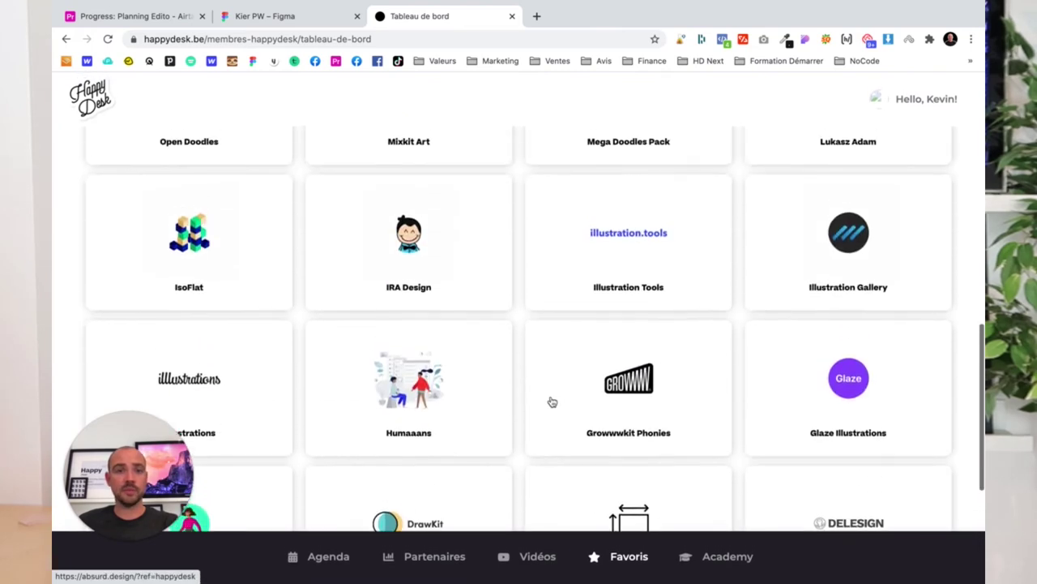
pyautogui.scroll(4, 552, 402)
pyautogui.scroll(2, 552, 402)
pyautogui.scroll(3, 552, 402)
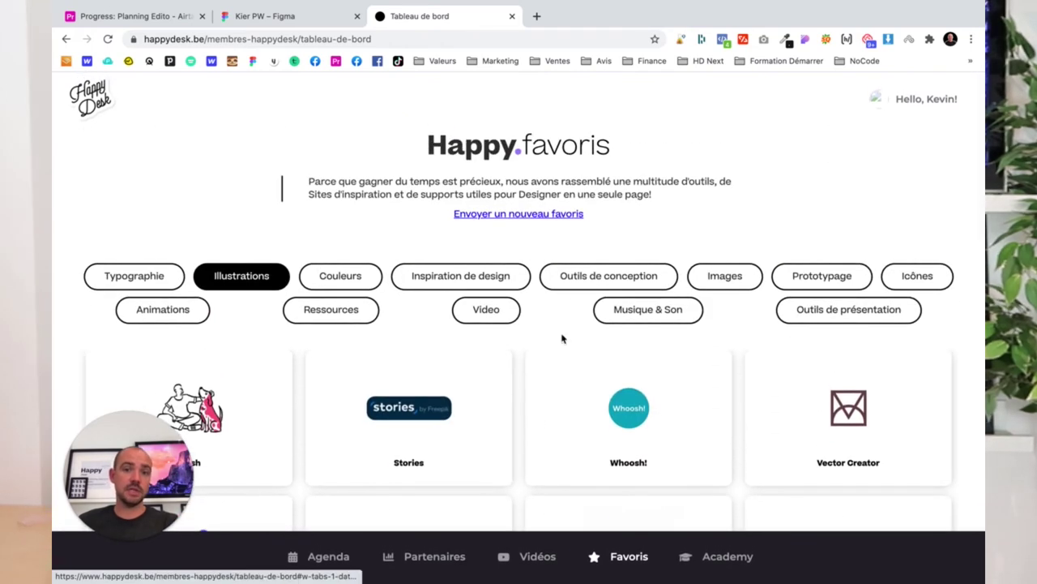
pyautogui.click(536, 17)
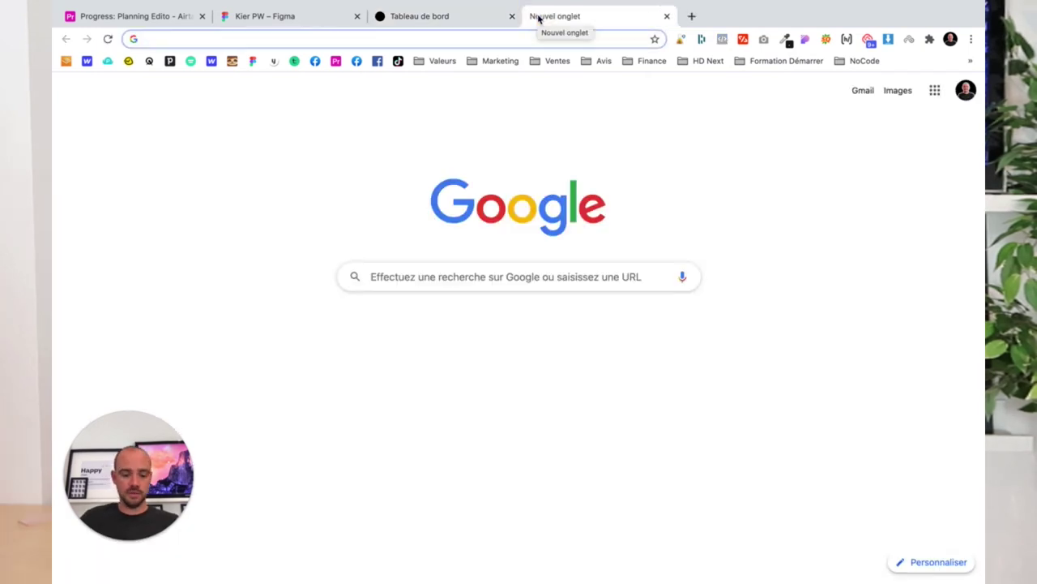
pyautogui.write('lapa.ninj')
pyautogui.press('Return')
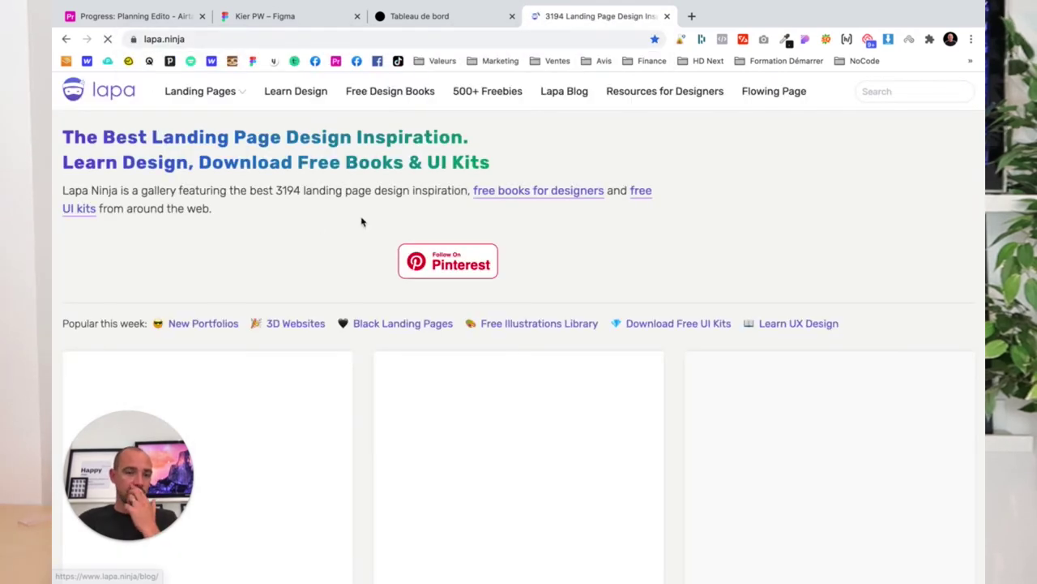
pyautogui.scroll(-2, 150, 263)
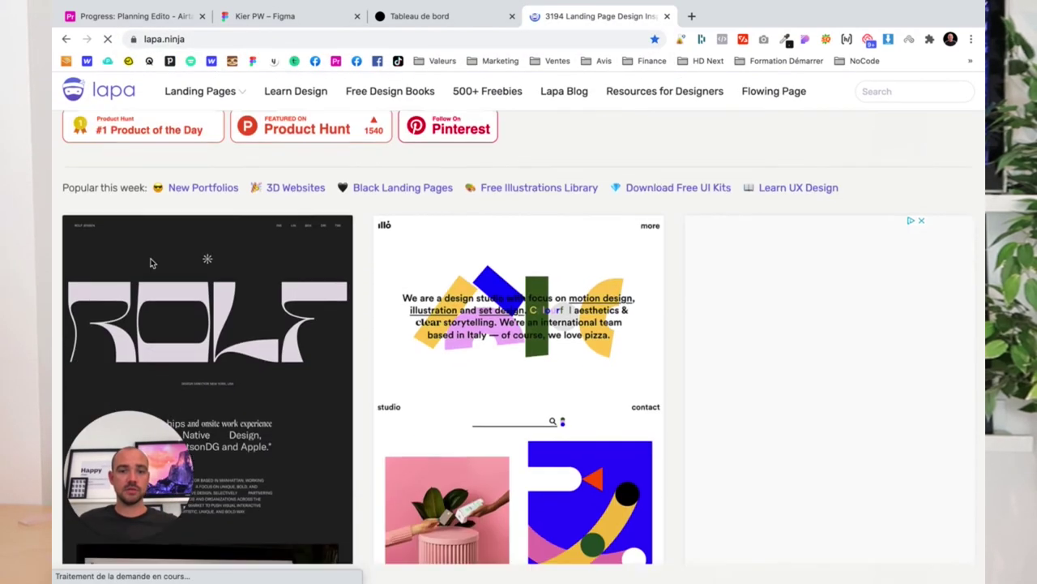
pyautogui.scroll(-1, 150, 262)
pyautogui.scroll(-2, 151, 262)
pyautogui.scroll(-1, 150, 262)
pyautogui.scroll(-1, 151, 263)
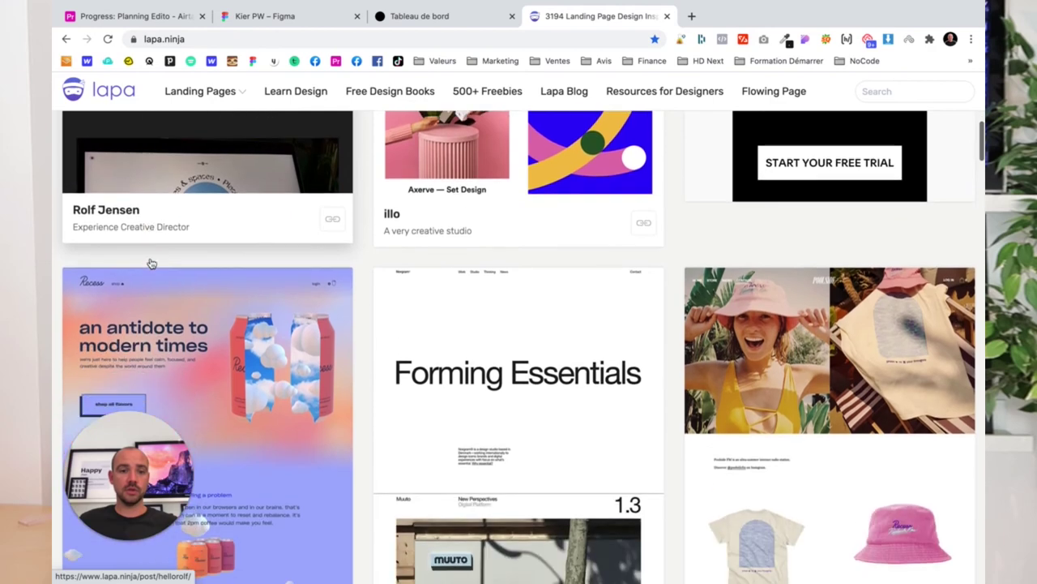
pyautogui.scroll(-1, 151, 262)
pyautogui.scroll(-2, 267, 356)
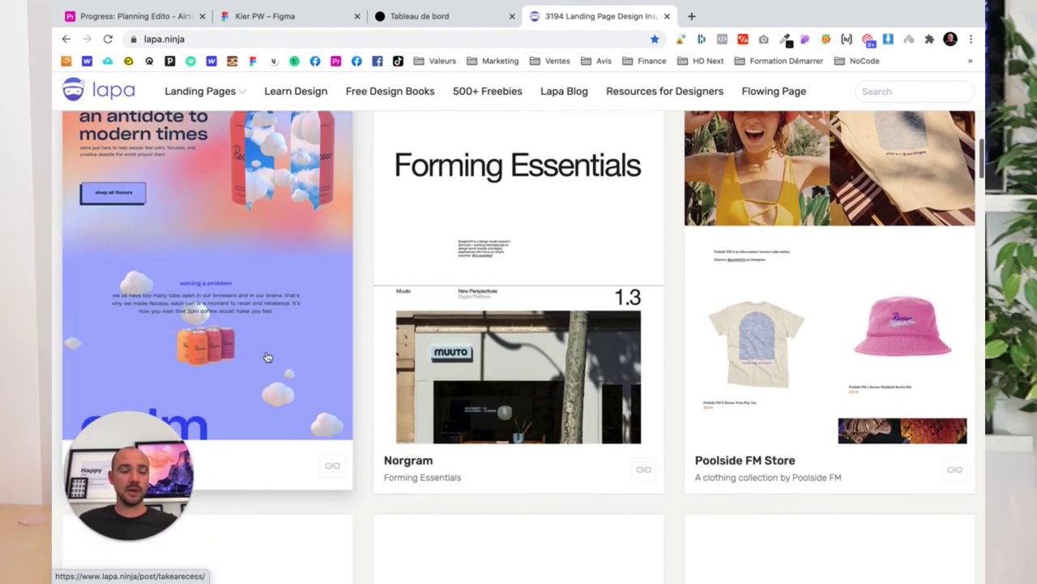
pyautogui.scroll(-1, 266, 359)
pyautogui.scroll(-4, 296, 398)
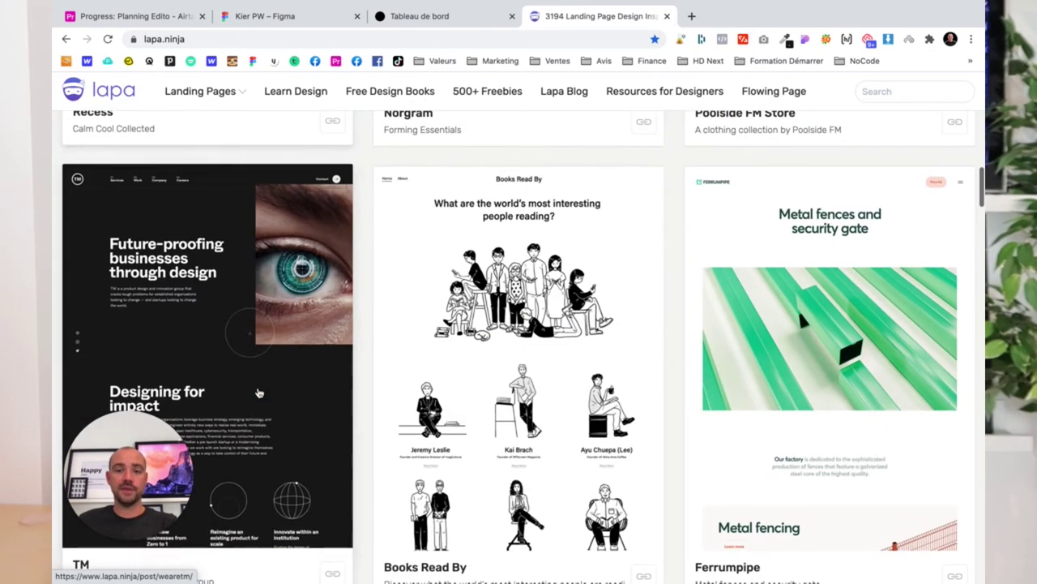
pyautogui.scroll(-3, 268, 394)
pyautogui.scroll(-2, 259, 392)
pyautogui.scroll(3, 260, 392)
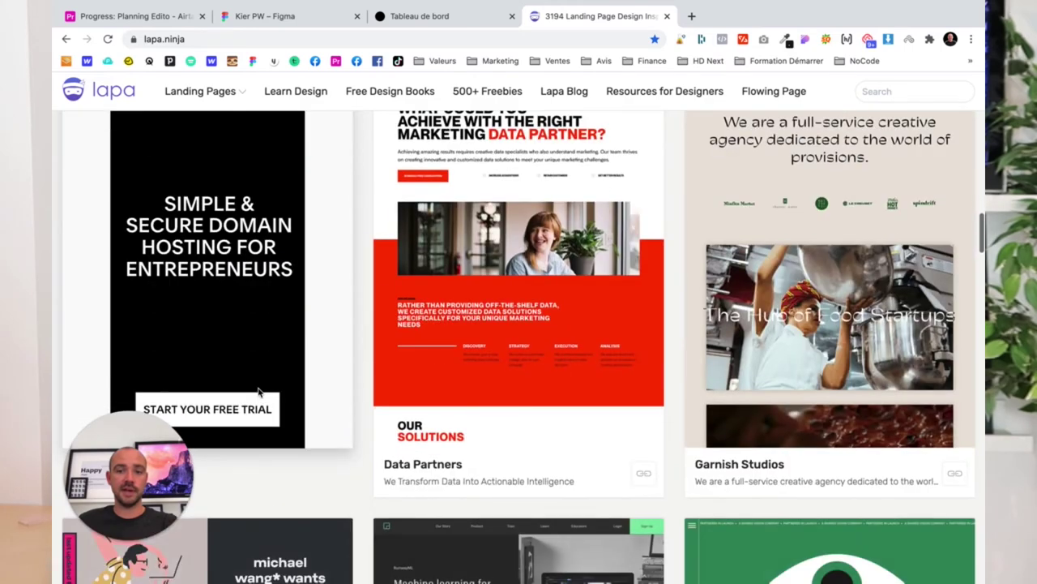
pyautogui.scroll(5, 258, 387)
pyautogui.scroll(5, 258, 387)
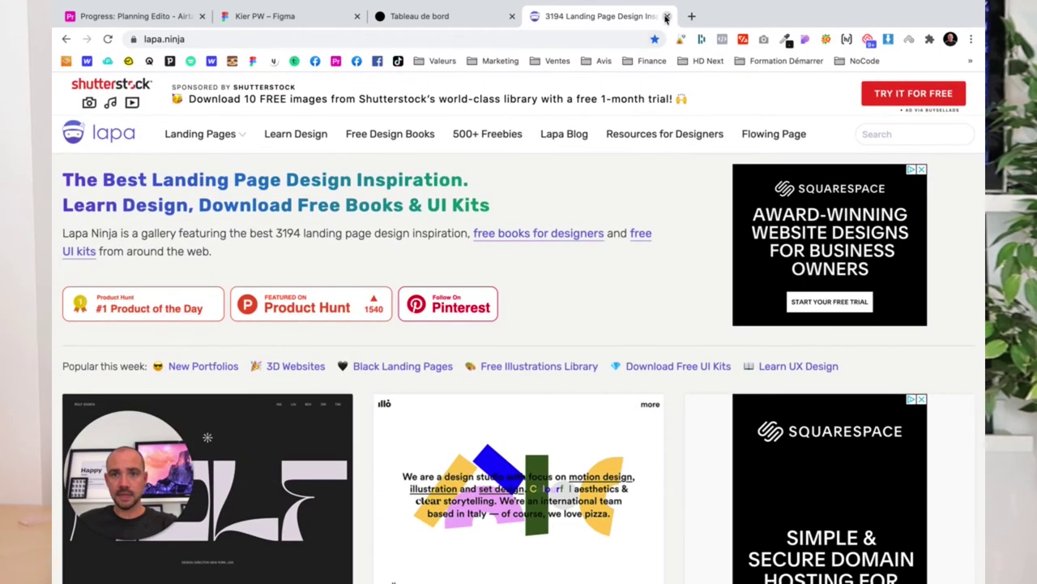
# Close the Lapa Ninja tab, return to Kier PW and select the question-mark circle (Group 75).
pyautogui.click(666, 17)
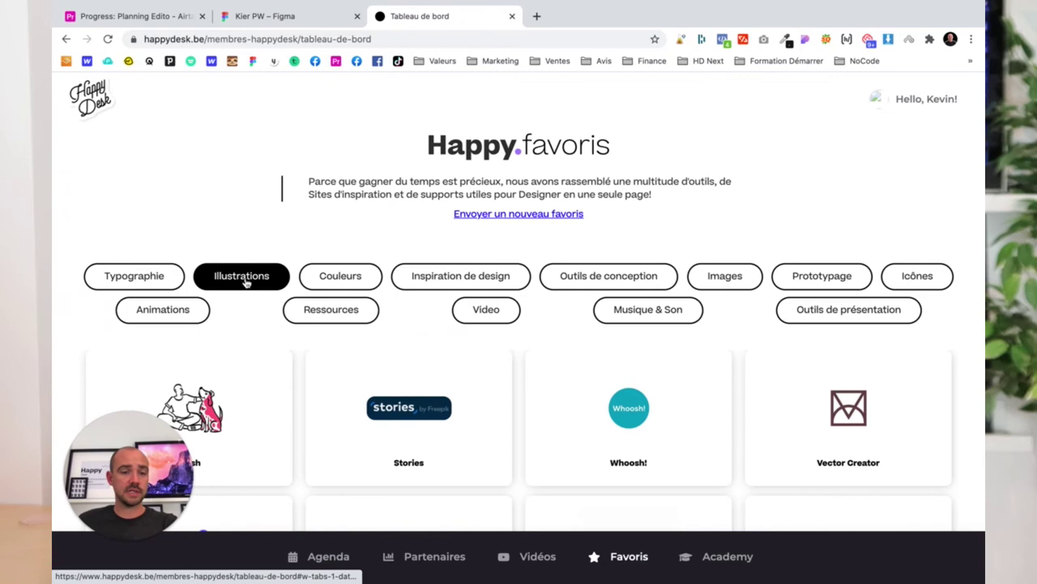
pyautogui.click(266, 16)
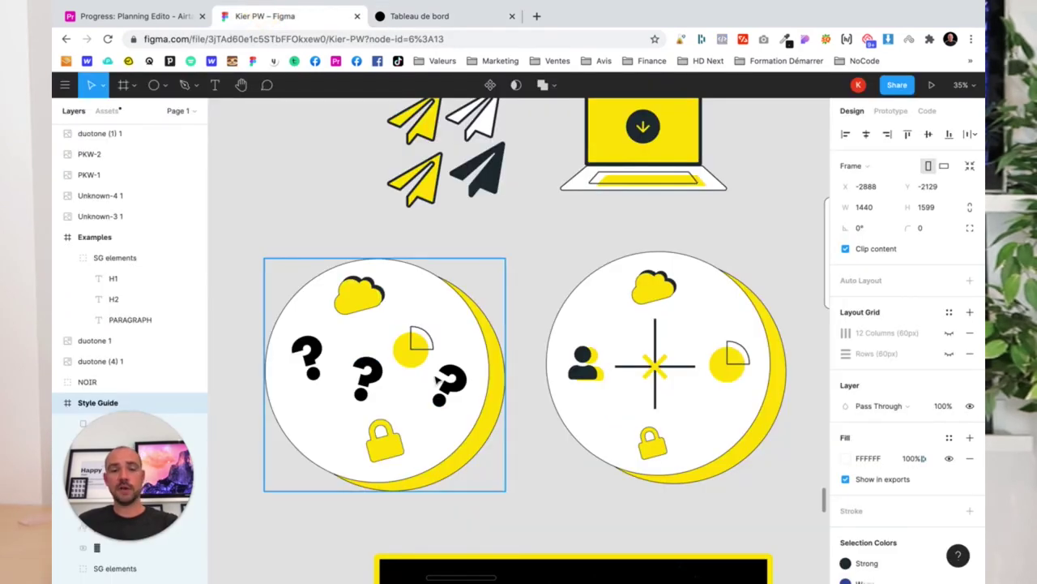
pyautogui.click(342, 325)
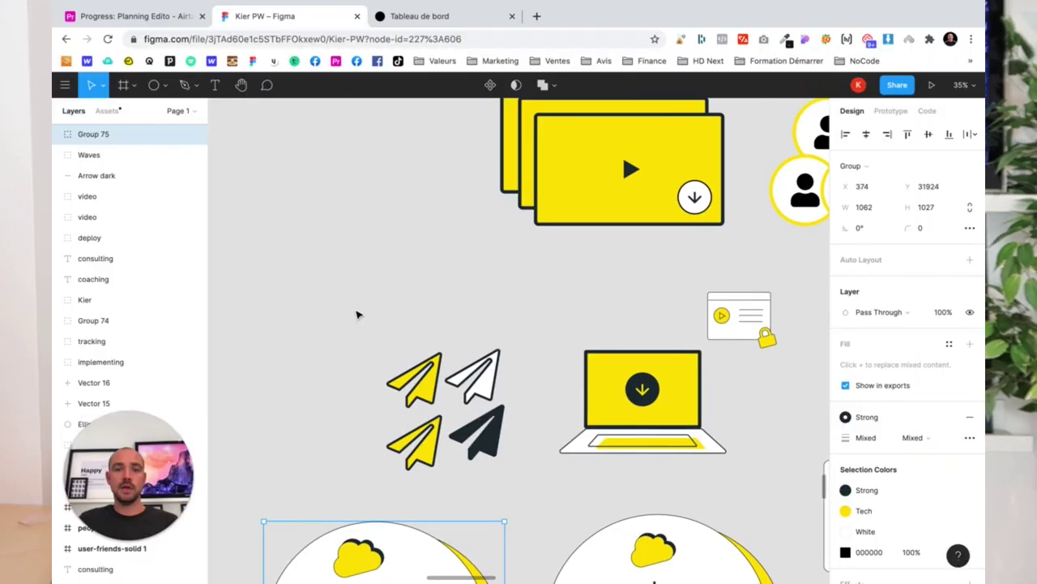
# Zoom in and out on the illustrations and select the coaching illustration group.
pyautogui.scroll(-3, 416, 312)
pyautogui.scroll(-3, 417, 313)
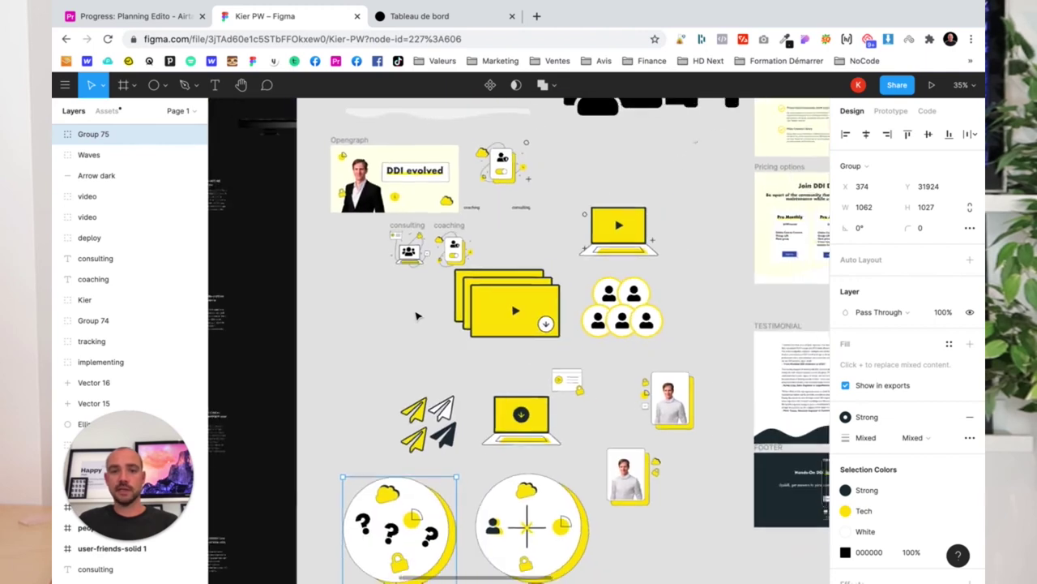
pyautogui.scroll(5, 371, 271)
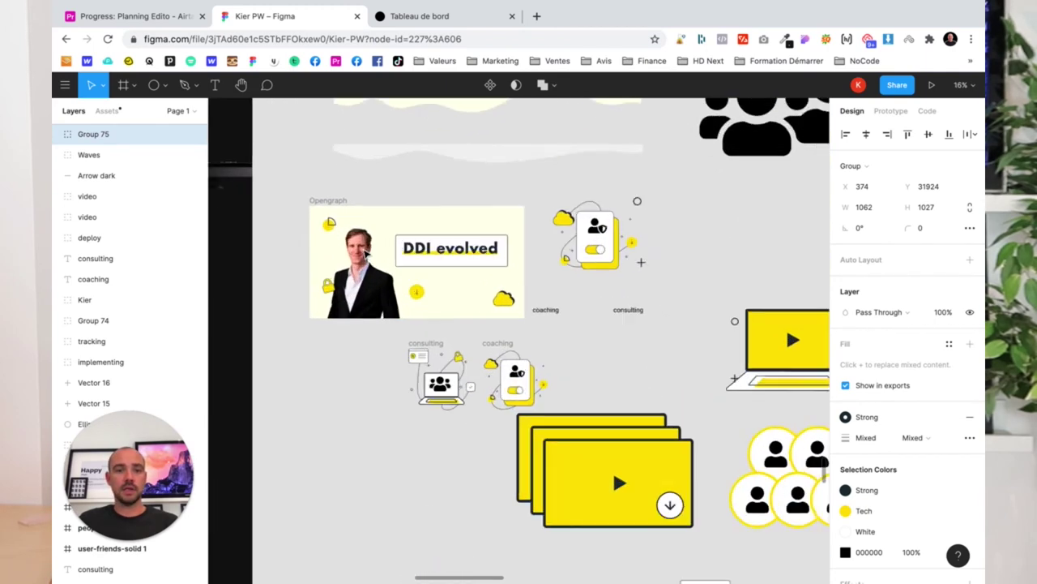
pyautogui.scroll(5, 372, 271)
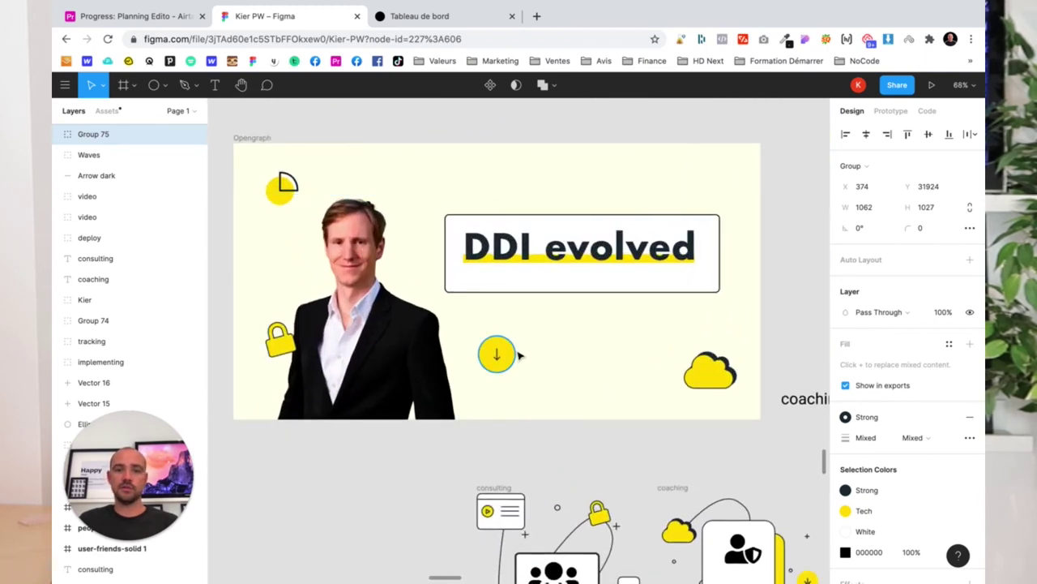
pyautogui.scroll(-3, 520, 355)
pyautogui.scroll(-2, 519, 355)
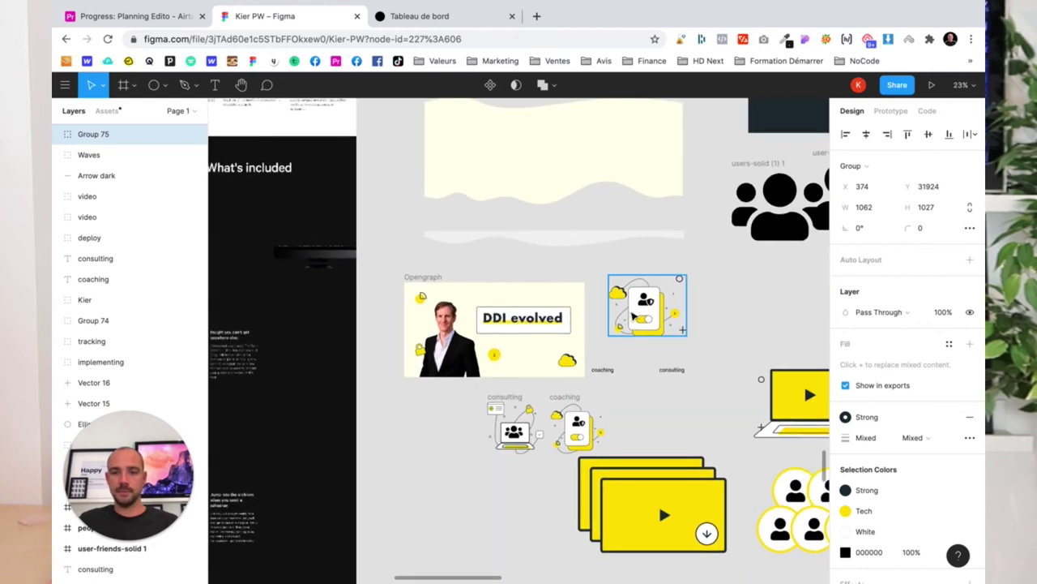
pyautogui.scroll(3, 632, 316)
pyautogui.click(668, 336)
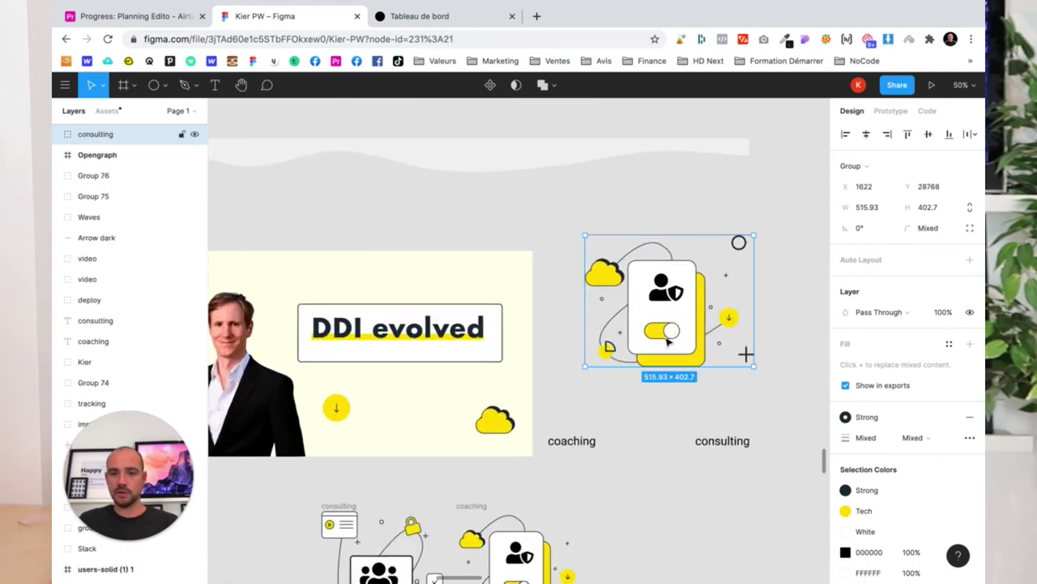
# Zoom out to 8% over the page layouts, then zoom in on the Learn More button.
pyautogui.scroll(-3, 668, 342)
pyautogui.scroll(-3, 661, 397)
pyautogui.scroll(-3, 650, 419)
pyautogui.hscroll(3, 632, 430)
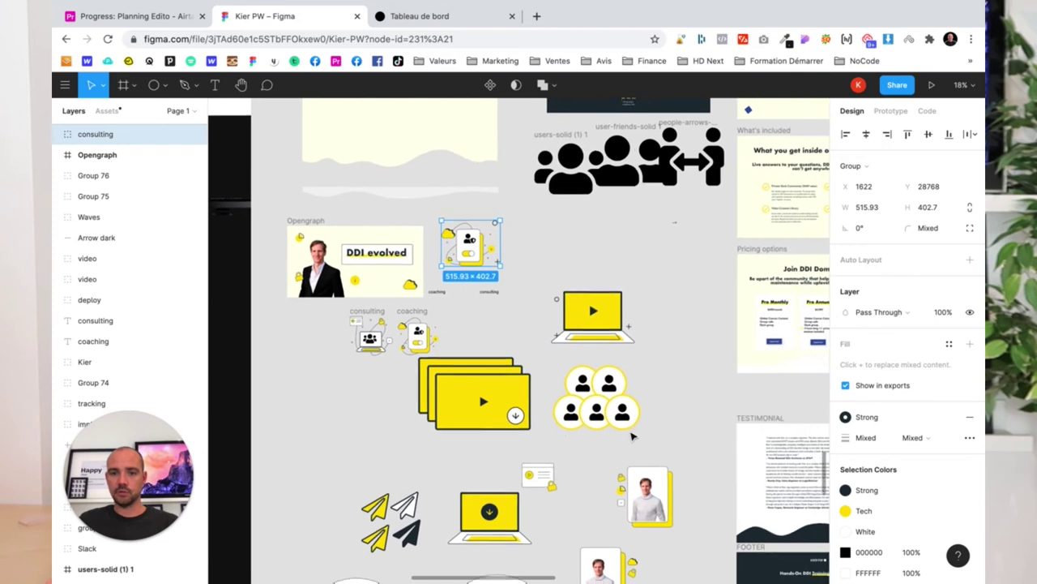
pyautogui.scroll(-2, 632, 437)
pyautogui.scroll(-3, 632, 434)
pyautogui.scroll(-2, 628, 438)
pyautogui.scroll(5, 624, 442)
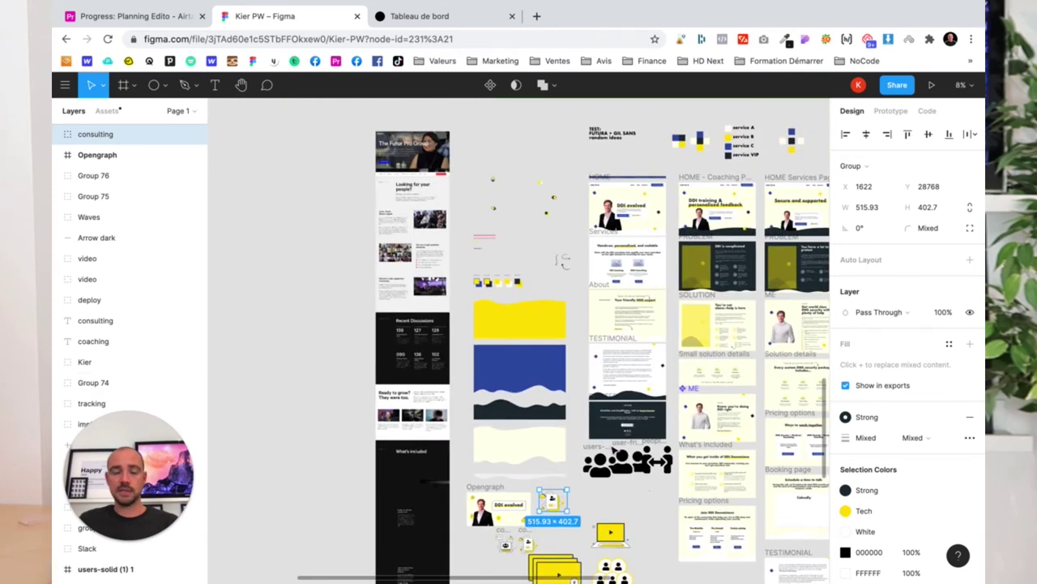
pyautogui.scroll(5, 573, 295)
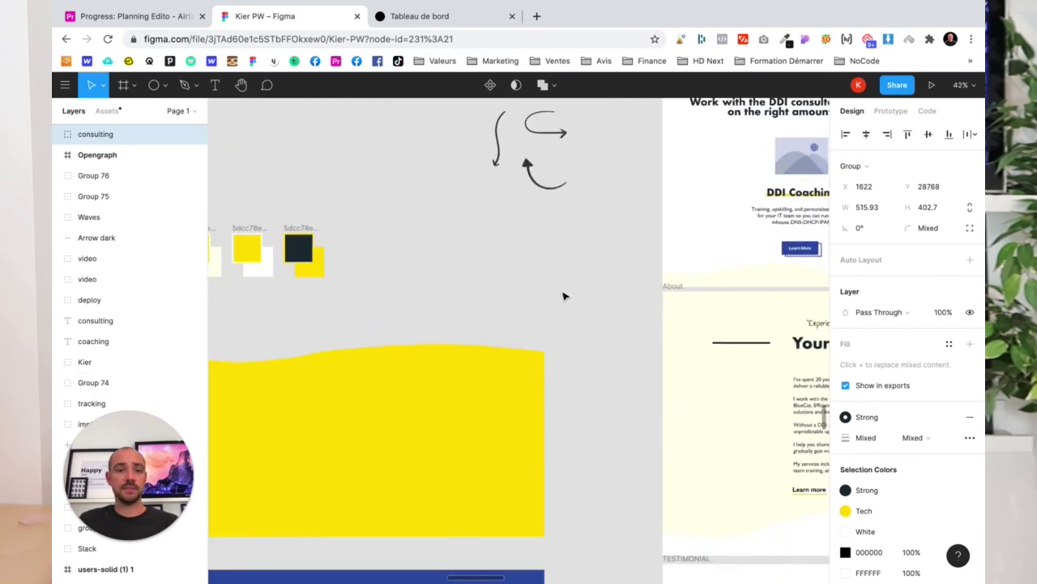
pyautogui.scroll(2, 562, 294)
pyautogui.scroll(2, 565, 297)
# Select the DDI Coaching service card (Group 8).
pyautogui.scroll(5, 609, 246)
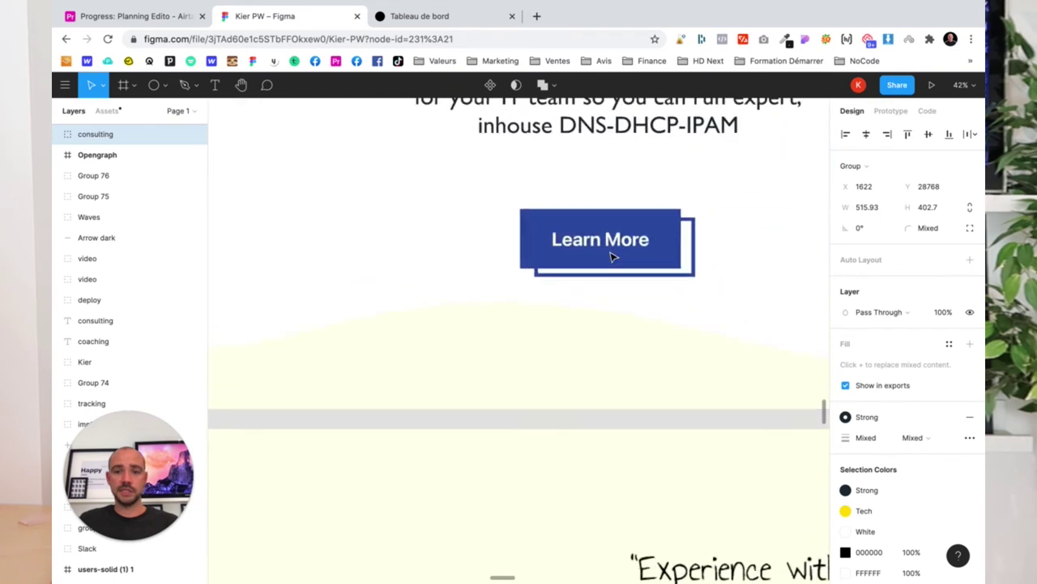
pyautogui.scroll(2, 611, 254)
pyautogui.scroll(2, 643, 255)
pyautogui.click(515, 313)
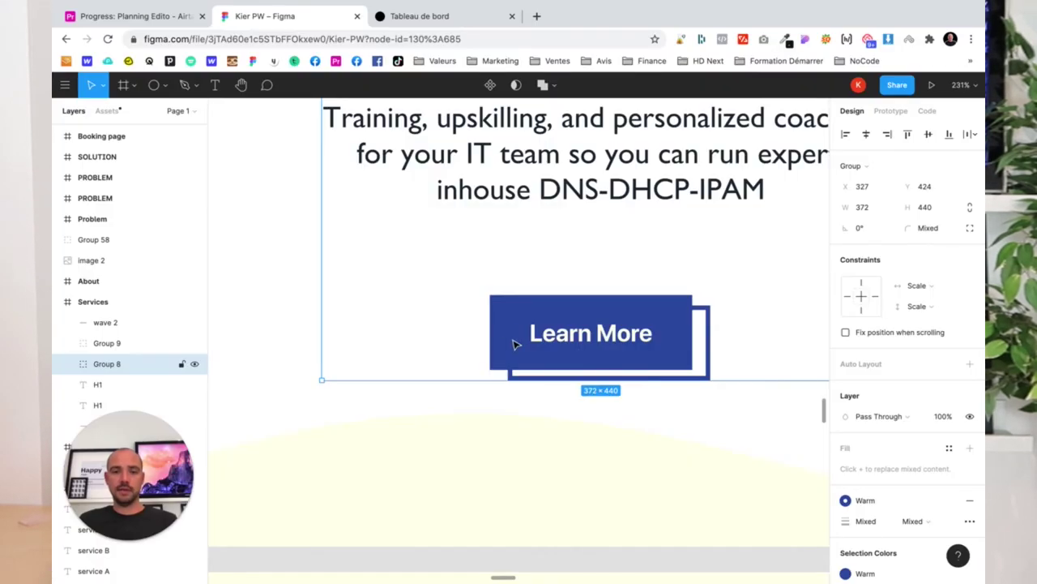
# Zoom out to 43%, pan across Services and About, then zoom in to 88%.
pyautogui.scroll(-5, 570, 340)
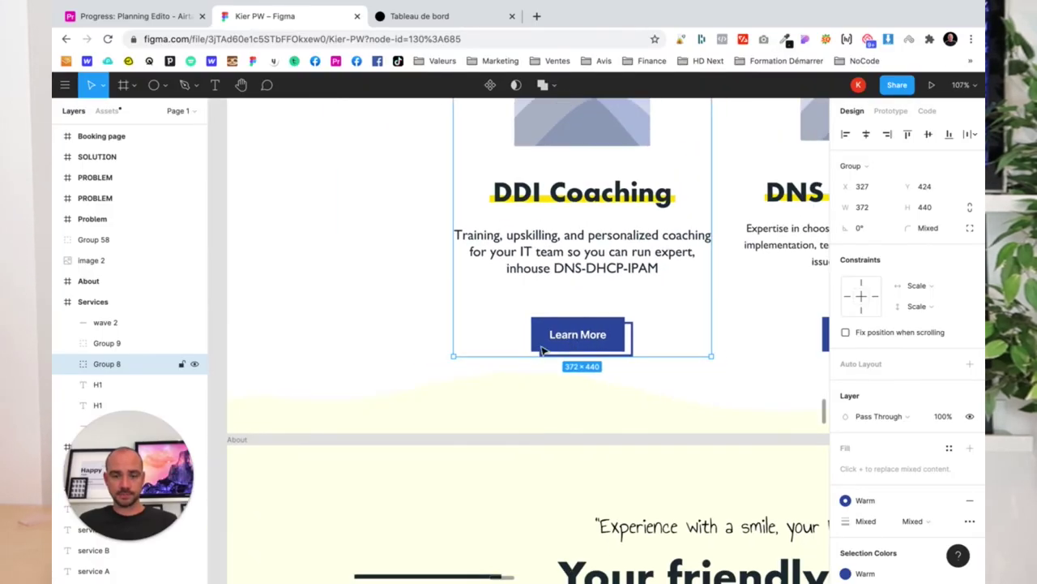
pyautogui.scroll(-2, 526, 348)
pyautogui.scroll(-5, 510, 351)
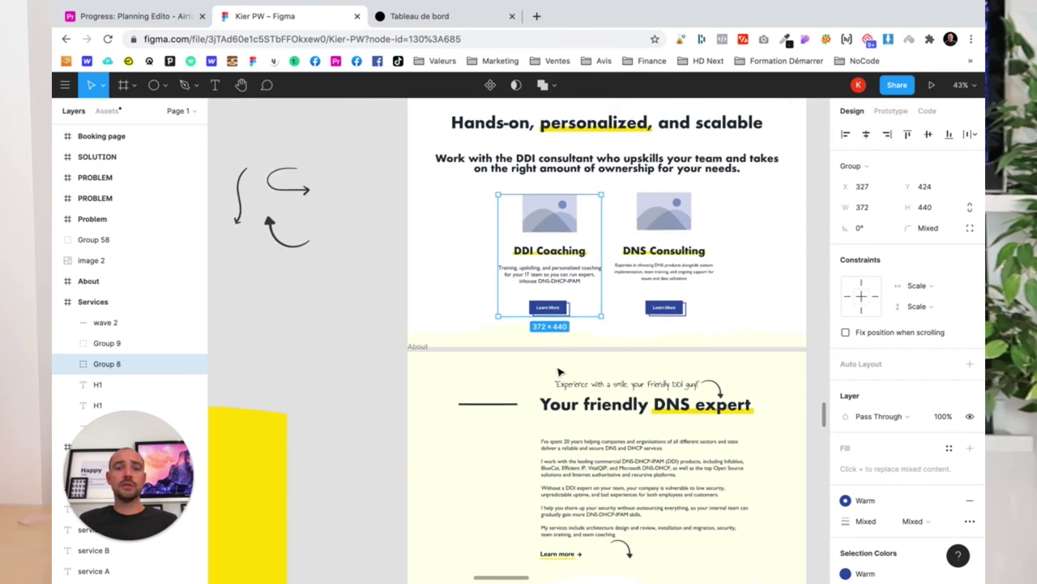
pyautogui.scroll(3, 567, 357)
pyautogui.scroll(-2, 567, 365)
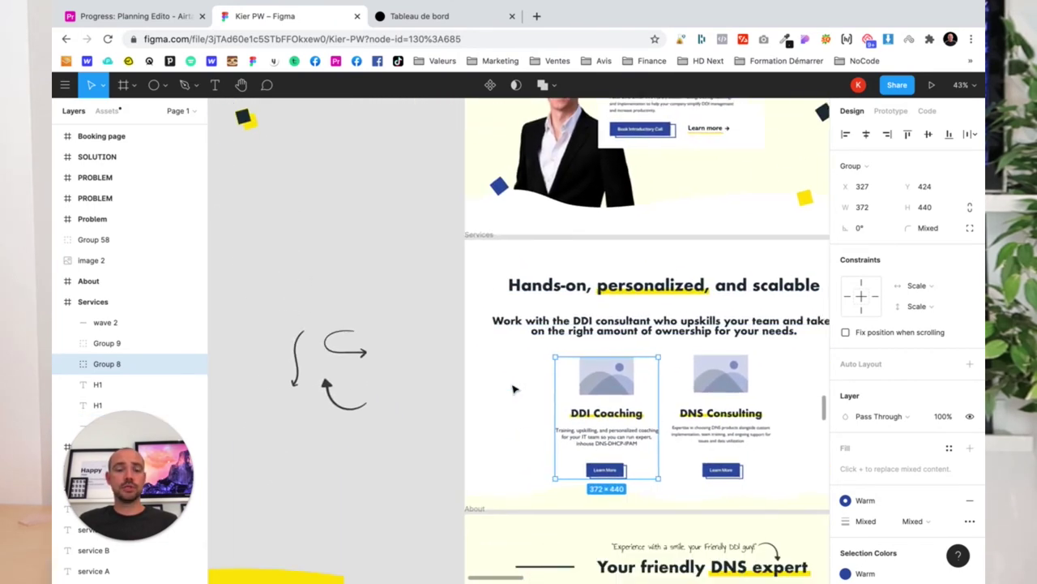
pyautogui.hscroll(1, 513, 389)
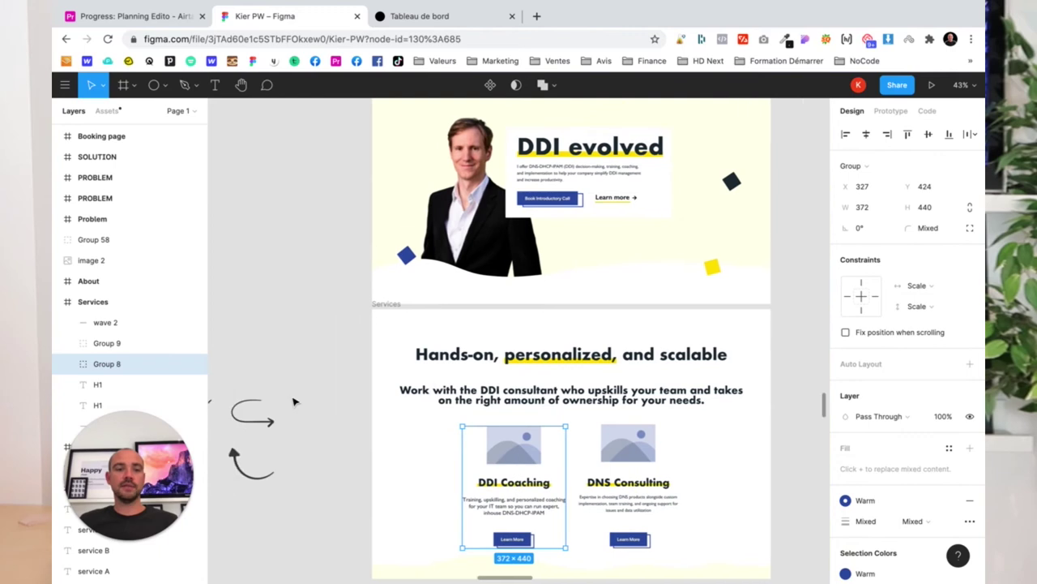
pyautogui.hscroll(-3, 308, 426)
pyautogui.scroll(-2, 369, 425)
pyautogui.scroll(-3, 693, 412)
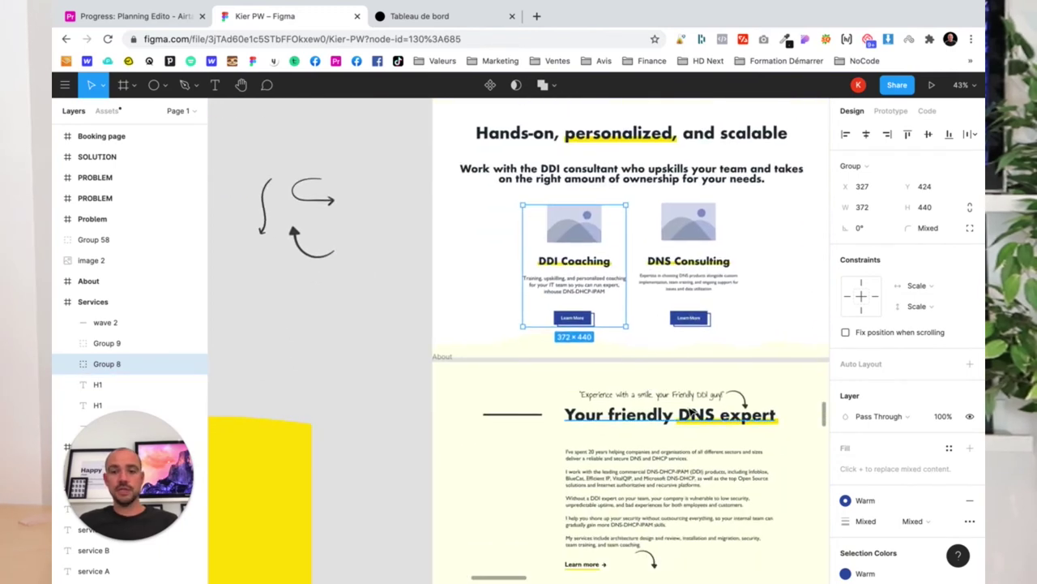
pyautogui.keyDown('ctrl'); pyautogui.scroll(5, 739, 398); pyautogui.keyUp('ctrl')
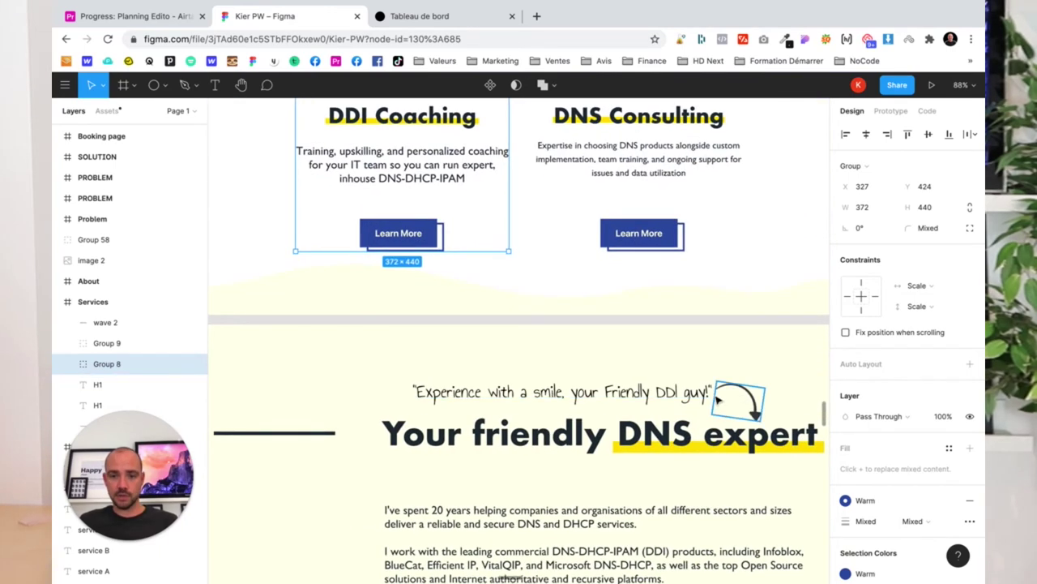
# Inspect the About section's quote text, wave 3 divider and About frame.
pyautogui.click(526, 395)
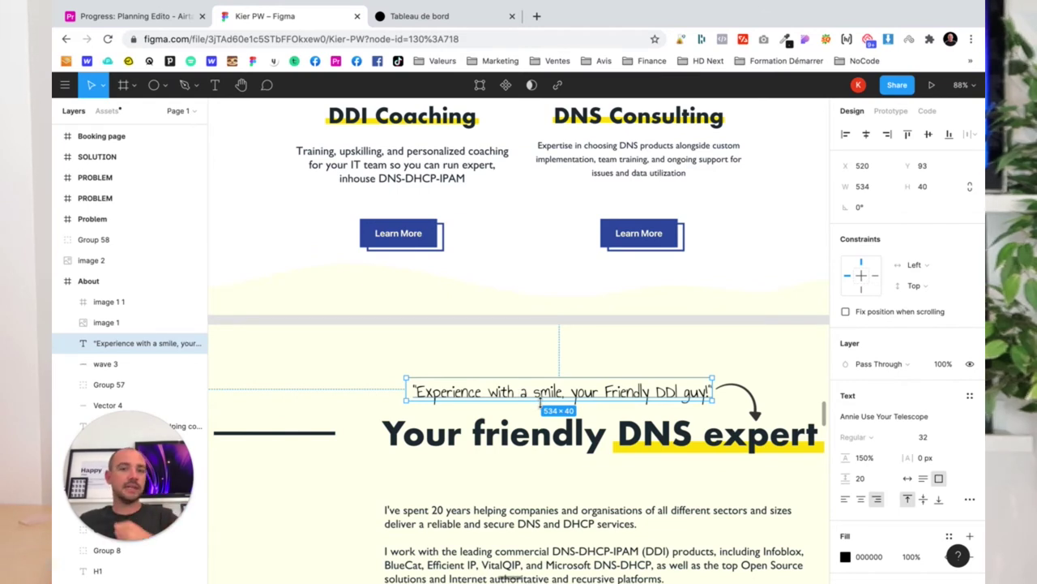
pyautogui.scroll(-5, 540, 402)
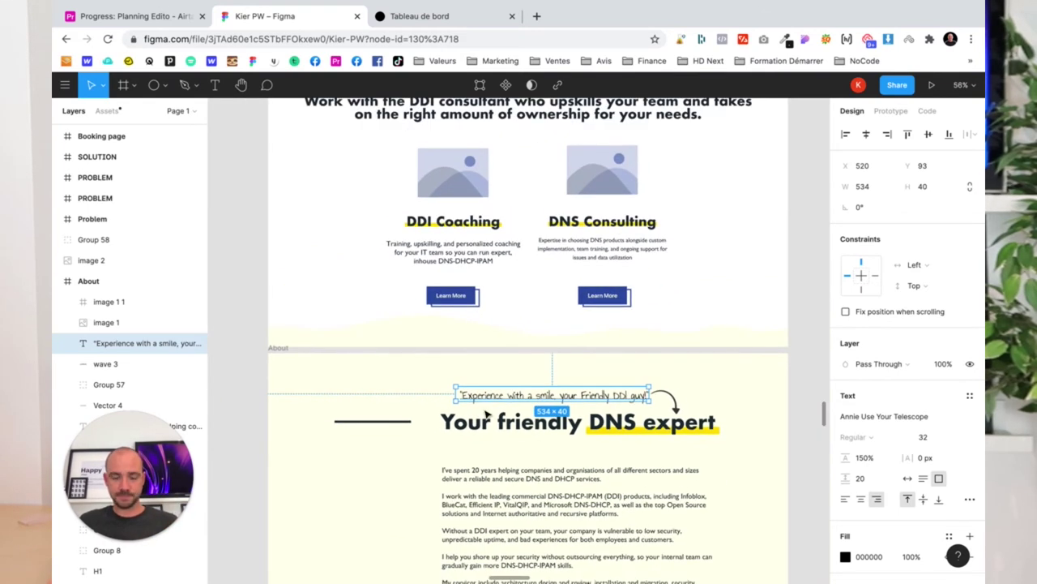
pyautogui.scroll(-3, 487, 414)
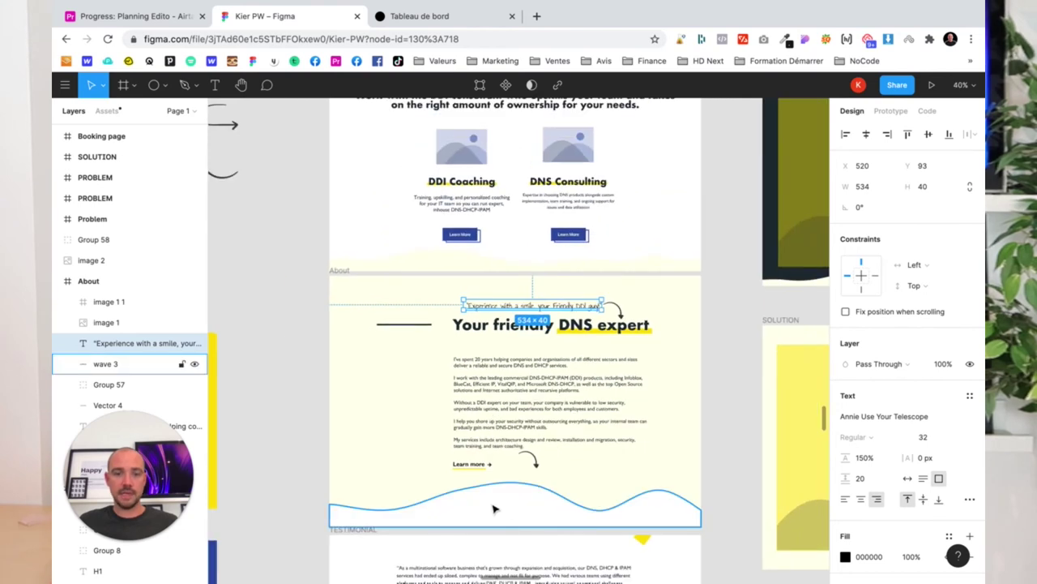
pyautogui.click(495, 509)
pyautogui.click(350, 276)
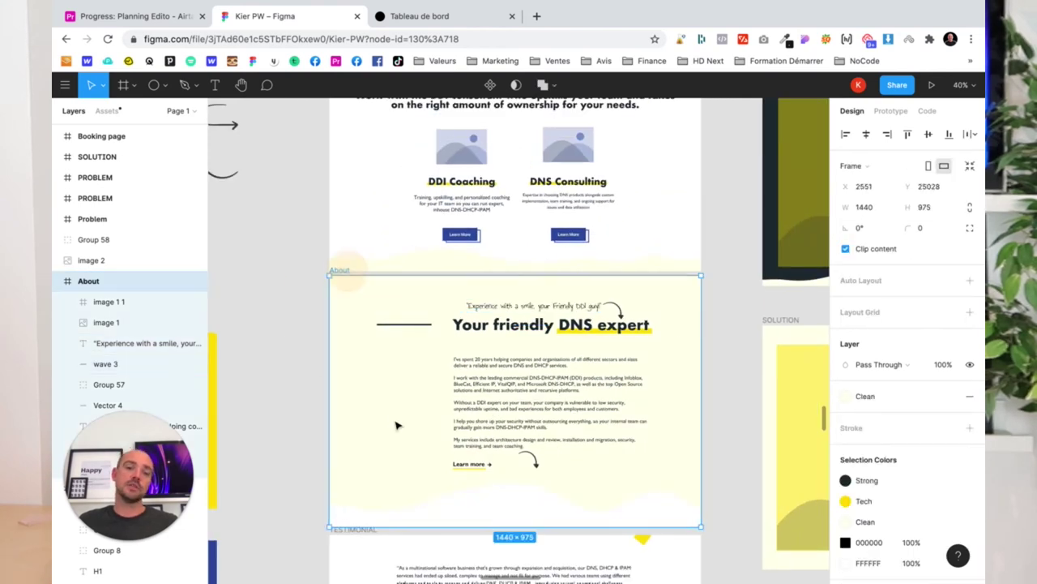
pyautogui.scroll(-3, 454, 401)
pyautogui.click(450, 379)
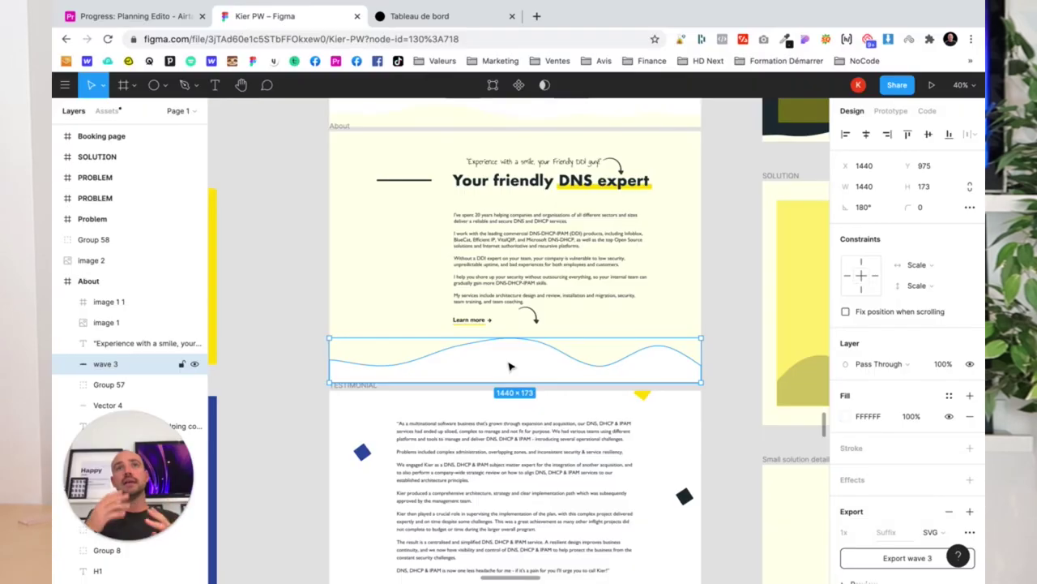
# Scroll to the footer and back, then select the waves group in HOME.
pyautogui.scroll(-3, 509, 367)
pyautogui.scroll(-2, 510, 371)
pyautogui.scroll(-2, 510, 377)
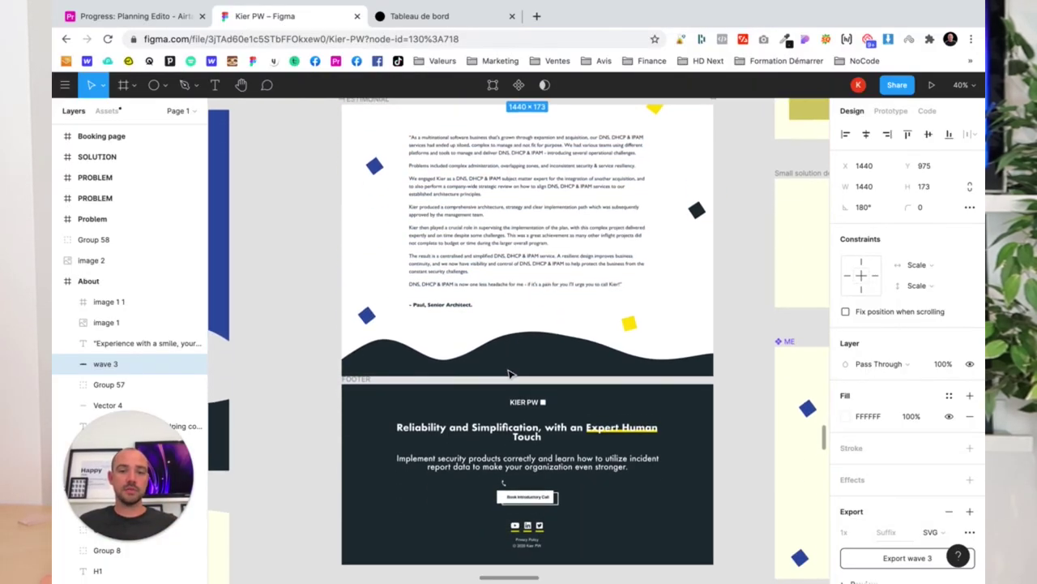
pyautogui.scroll(-1, 512, 383)
pyautogui.scroll(10, 518, 382)
pyautogui.scroll(5, 535, 379)
pyautogui.scroll(4, 551, 377)
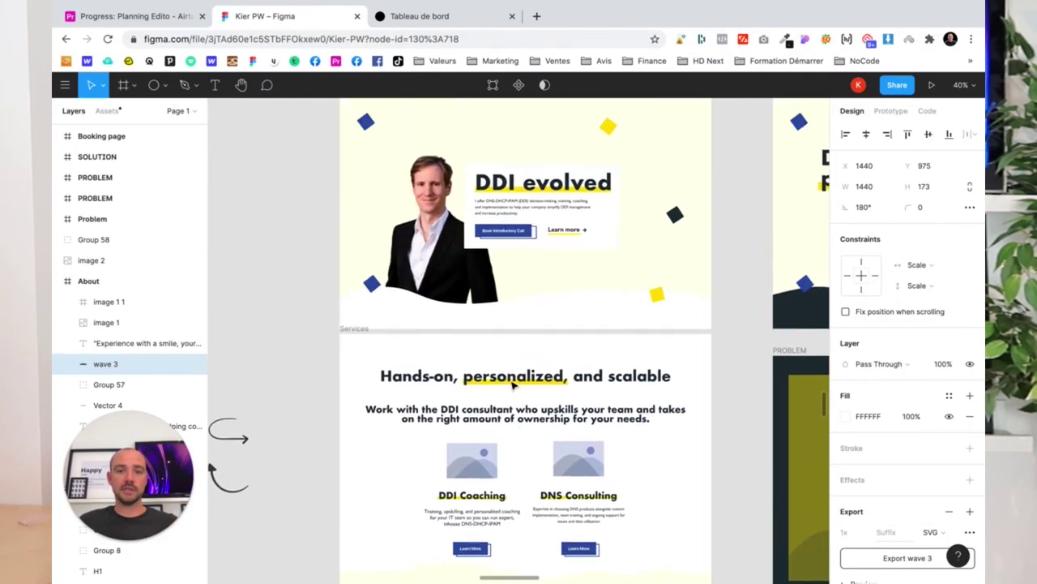
pyautogui.scroll(1, 565, 374)
pyautogui.click(435, 377)
pyautogui.hscroll(-4, 478, 375)
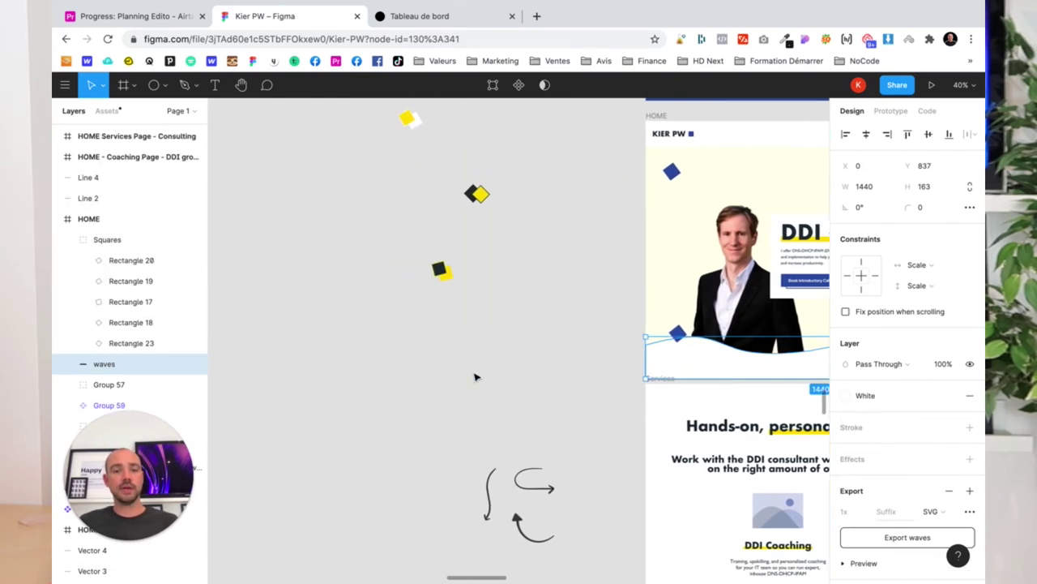
pyautogui.hscroll(-2, 476, 376)
pyautogui.scroll(-3, 476, 377)
pyautogui.scroll(-3, 475, 375)
pyautogui.scroll(-4, 454, 421)
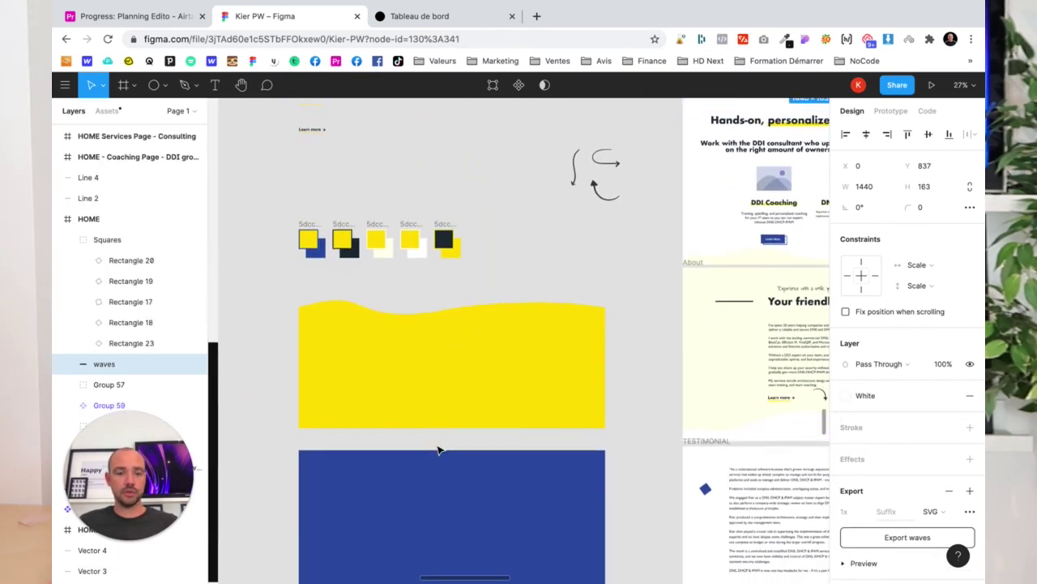
pyautogui.scroll(-3, 439, 450)
pyautogui.scroll(-4, 439, 451)
pyautogui.scroll(-3, 438, 451)
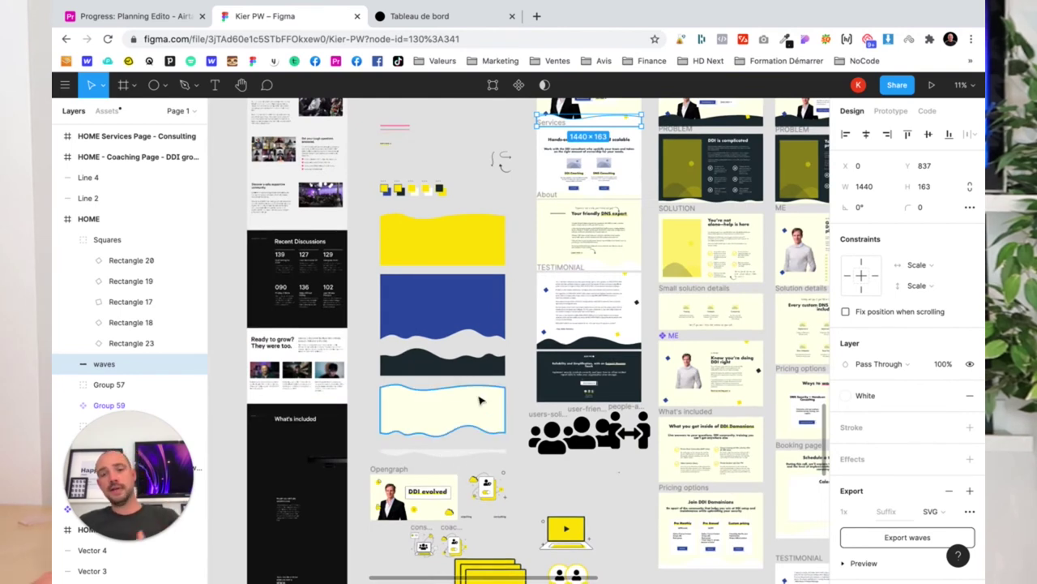
pyautogui.hscroll(2, 550, 330)
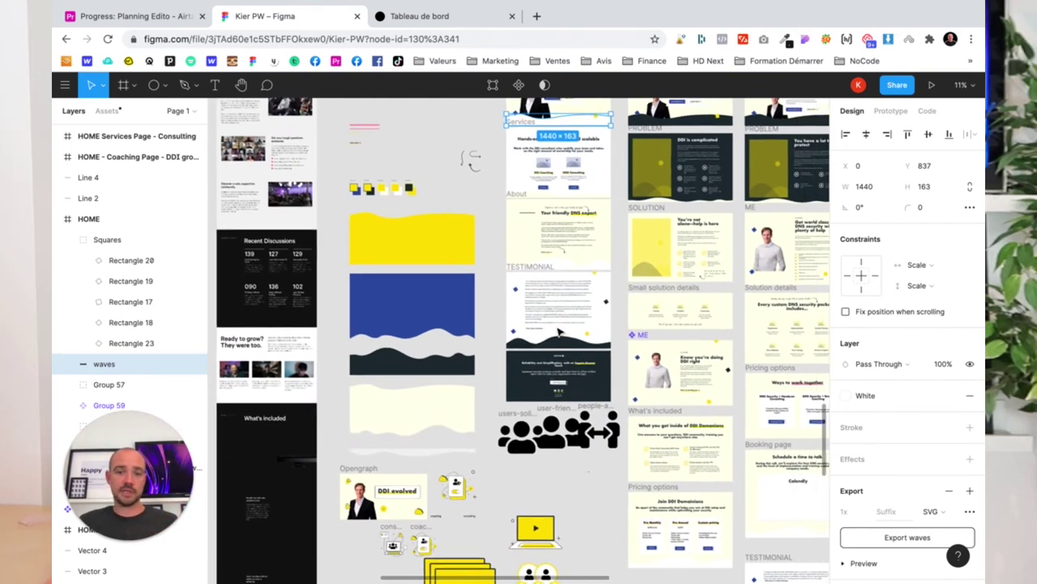
pyautogui.scroll(3, 558, 379)
pyautogui.scroll(2, 558, 379)
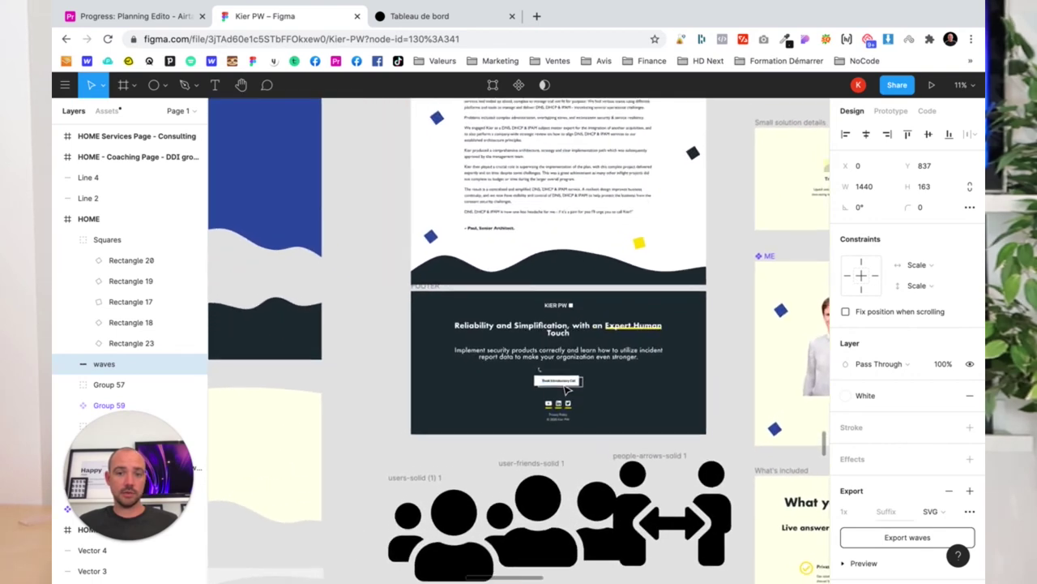
pyautogui.scroll(-5, 570, 389)
pyautogui.scroll(5, 600, 402)
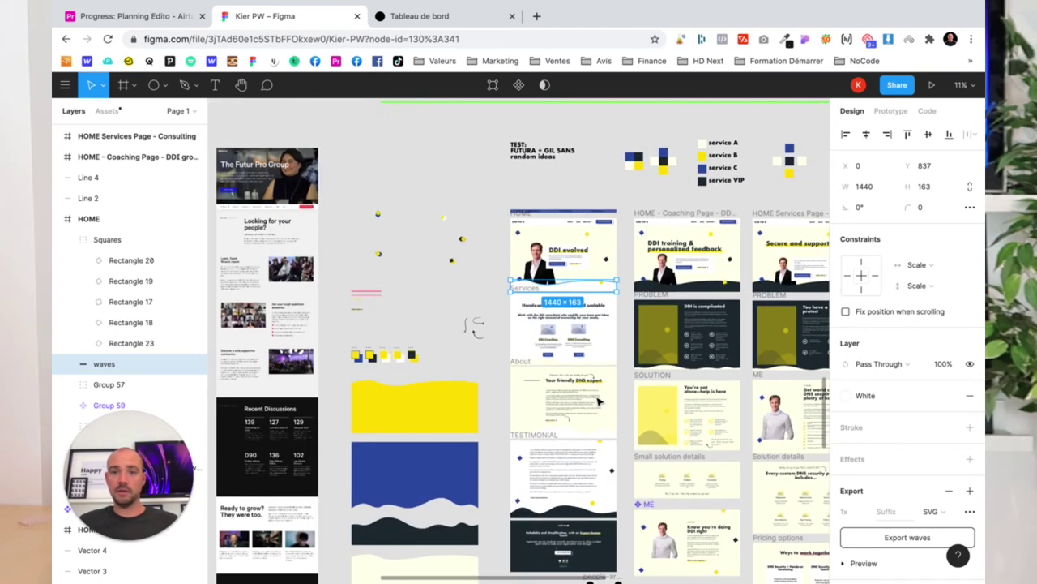
pyautogui.scroll(6, 600, 398)
pyautogui.scroll(4, 600, 398)
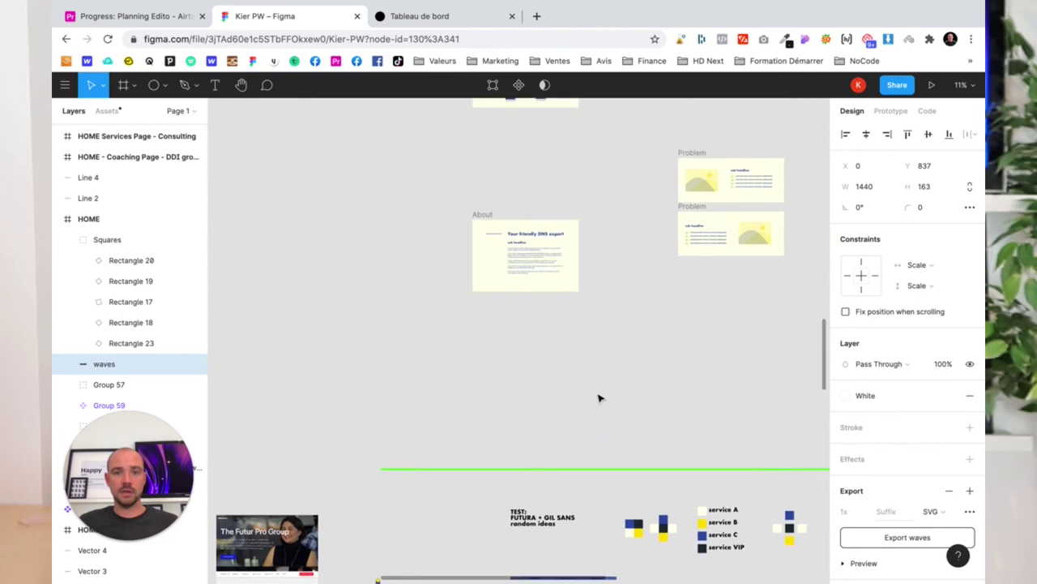
pyautogui.scroll(3, 600, 398)
pyautogui.scroll(3, 600, 398)
pyautogui.scroll(-3, 599, 398)
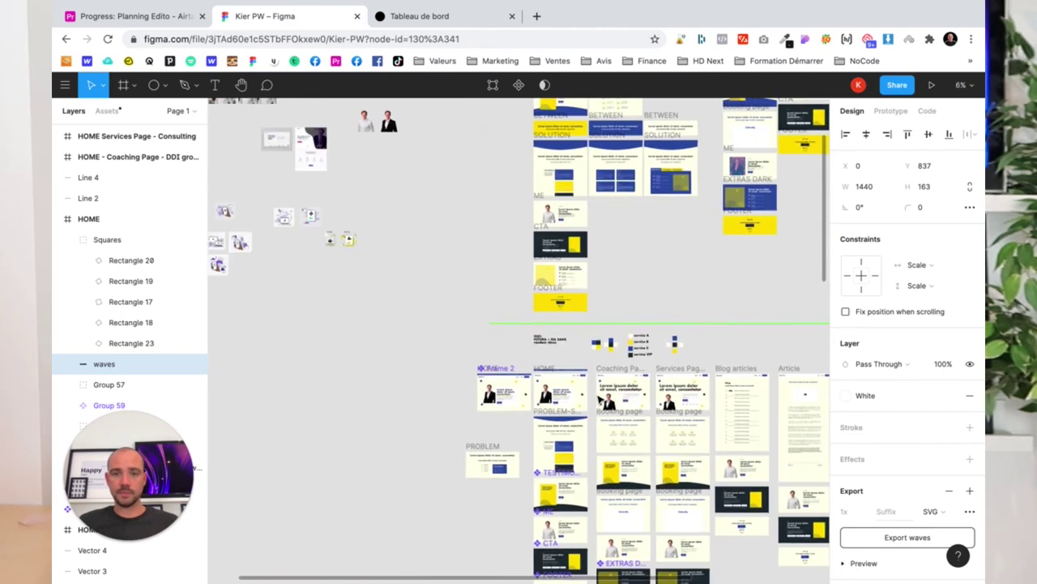
pyautogui.scroll(3, 599, 398)
pyautogui.scroll(2, 599, 398)
pyautogui.scroll(-5, 600, 399)
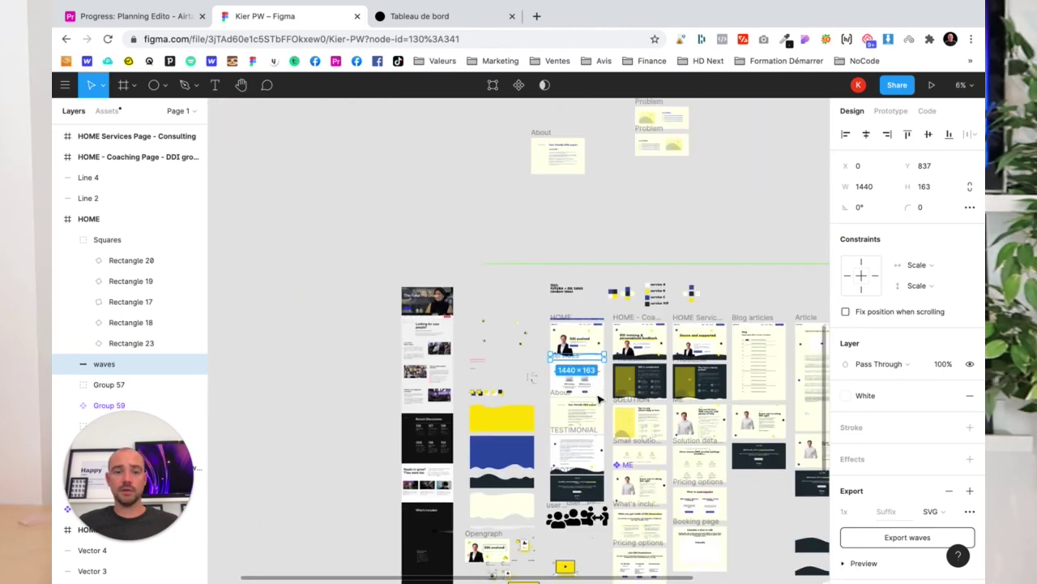
pyautogui.scroll(-5, 597, 398)
pyautogui.scroll(-3, 598, 398)
pyautogui.scroll(3, 584, 356)
pyautogui.scroll(3, 571, 324)
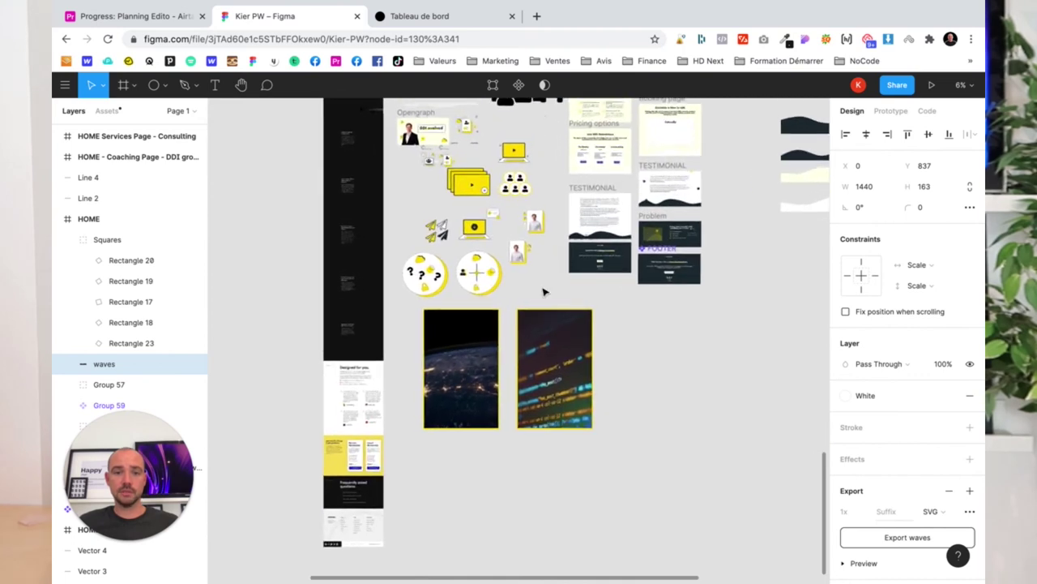
pyautogui.scroll(2, 544, 290)
pyautogui.scroll(3, 544, 289)
pyautogui.scroll(3, 549, 308)
pyautogui.scroll(2, 551, 312)
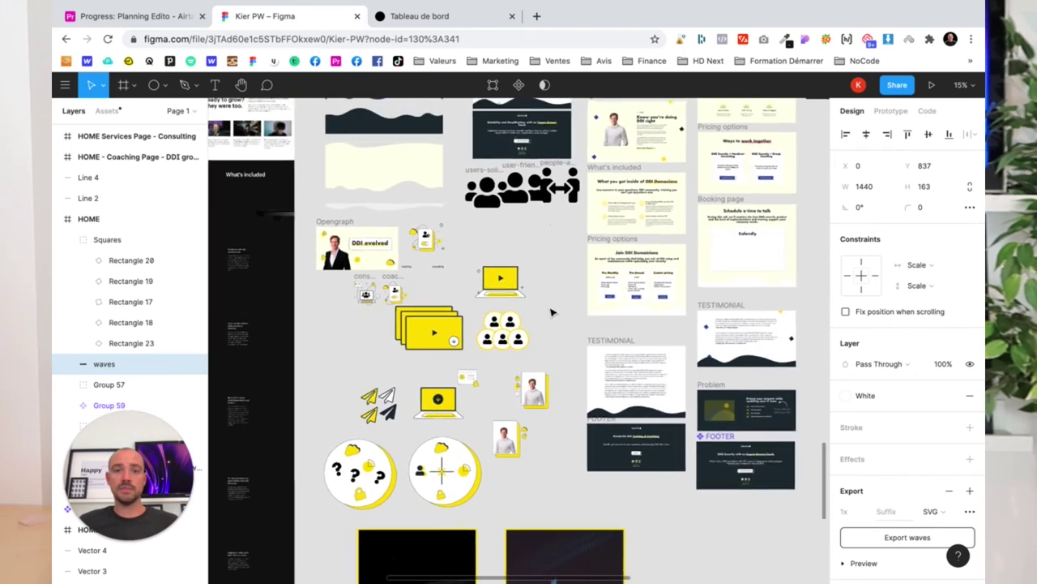
pyautogui.scroll(-3, 552, 308)
pyautogui.scroll(-3, 539, 300)
pyautogui.scroll(1, 527, 285)
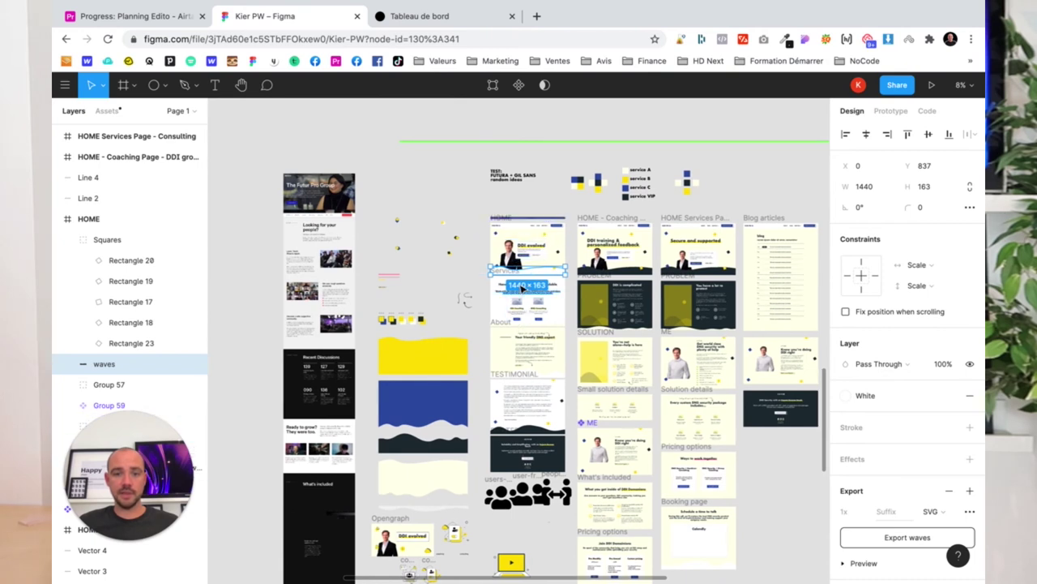
pyautogui.scroll(3, 522, 288)
pyautogui.scroll(2, 531, 294)
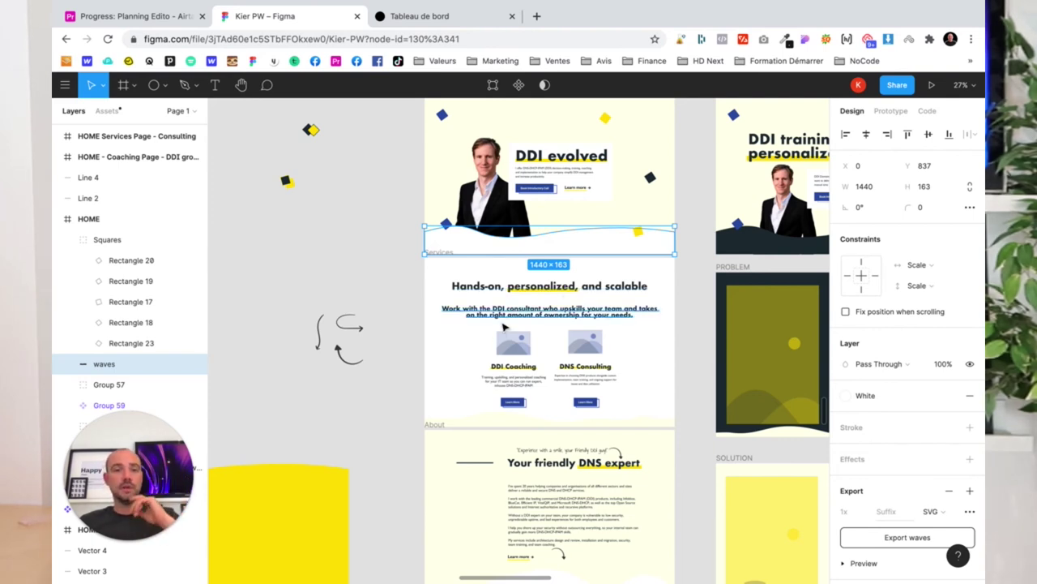
# Deselect the waves layer and zoom out to about 12% across all page mockups.
pyautogui.click(415, 343)
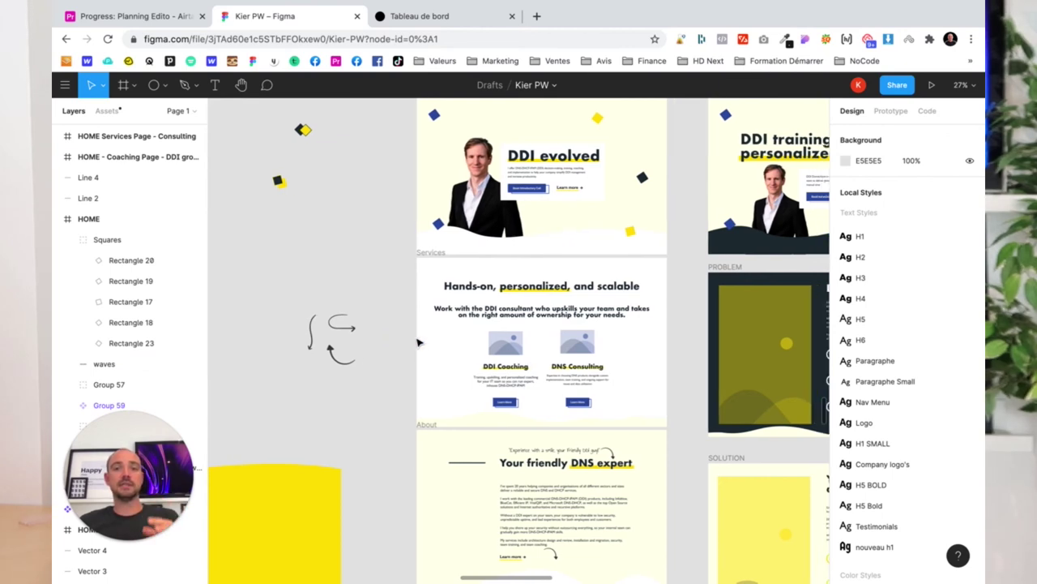
pyautogui.hscroll(3, 415, 343)
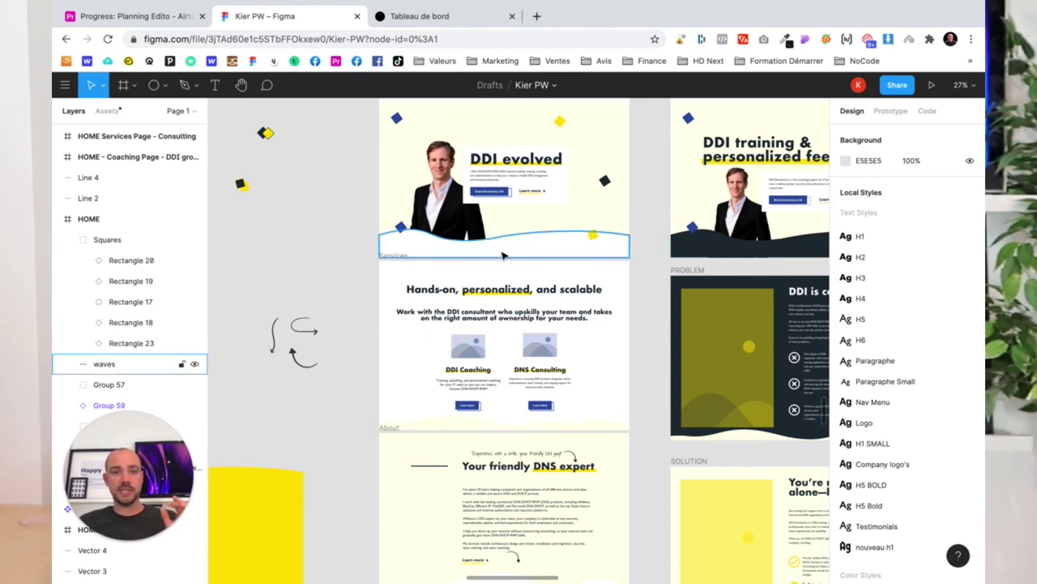
pyautogui.scroll(-5, 466, 330)
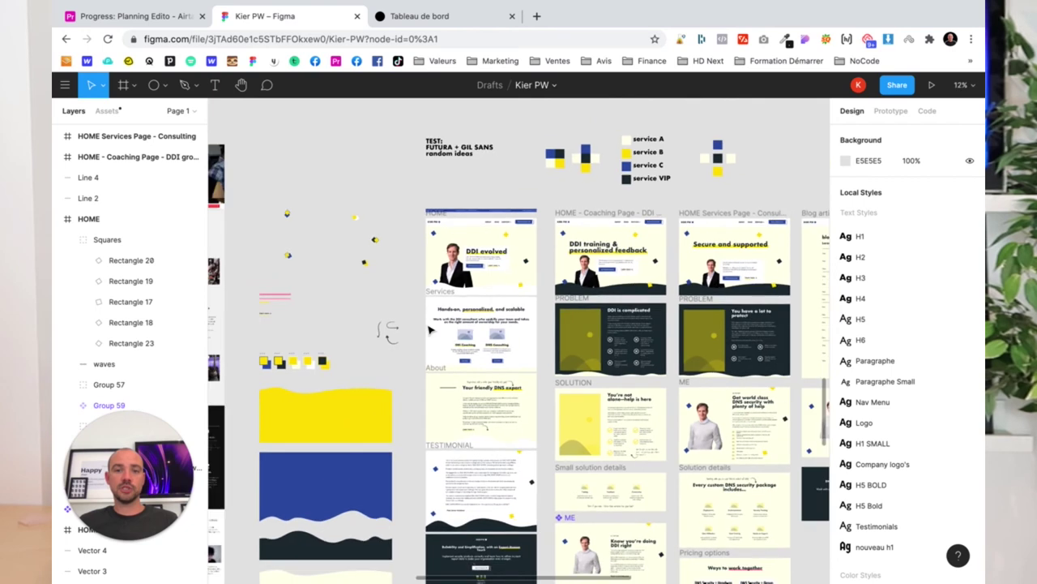
pyautogui.scroll(1, 355, 311)
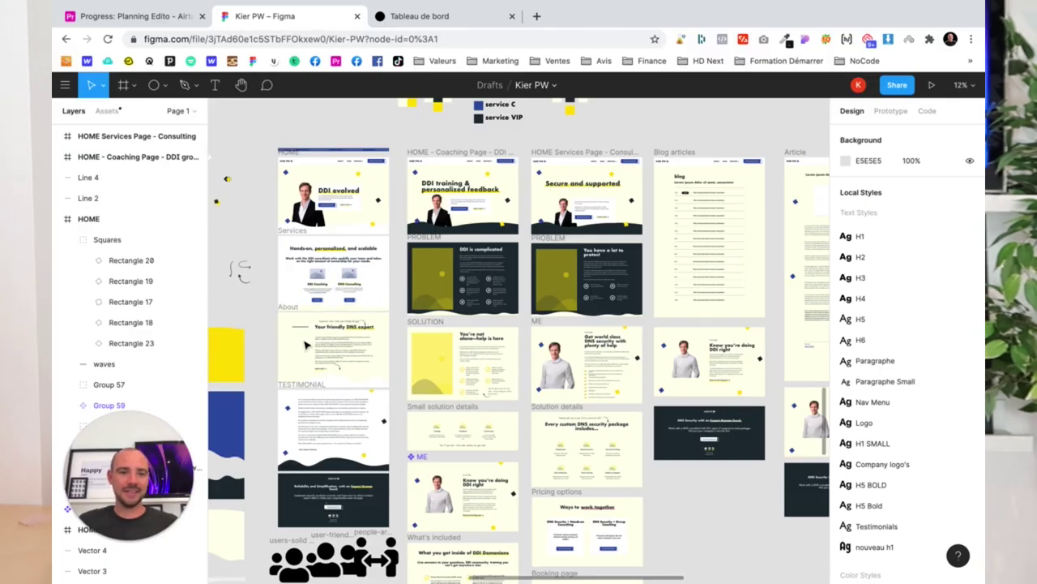
pyautogui.scroll(-3, 306, 345)
pyautogui.scroll(-3, 322, 398)
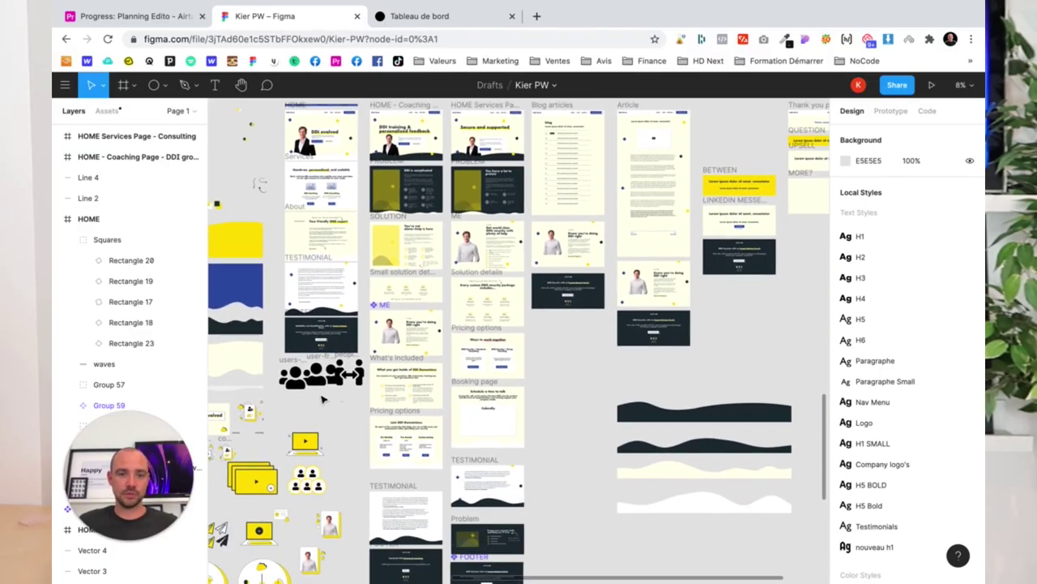
pyautogui.scroll(2, 356, 356)
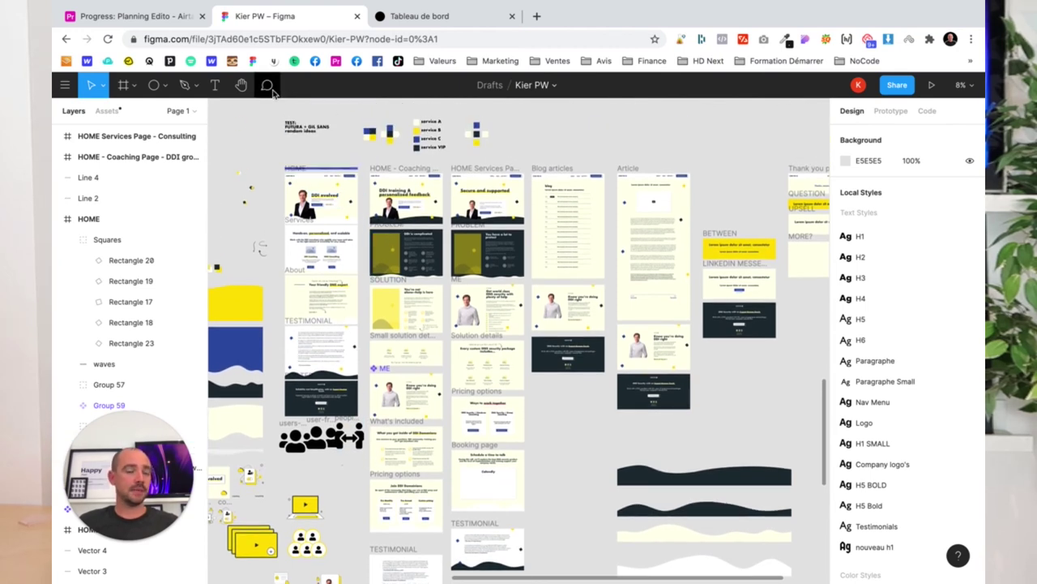
pyautogui.scroll(1, 403, 206)
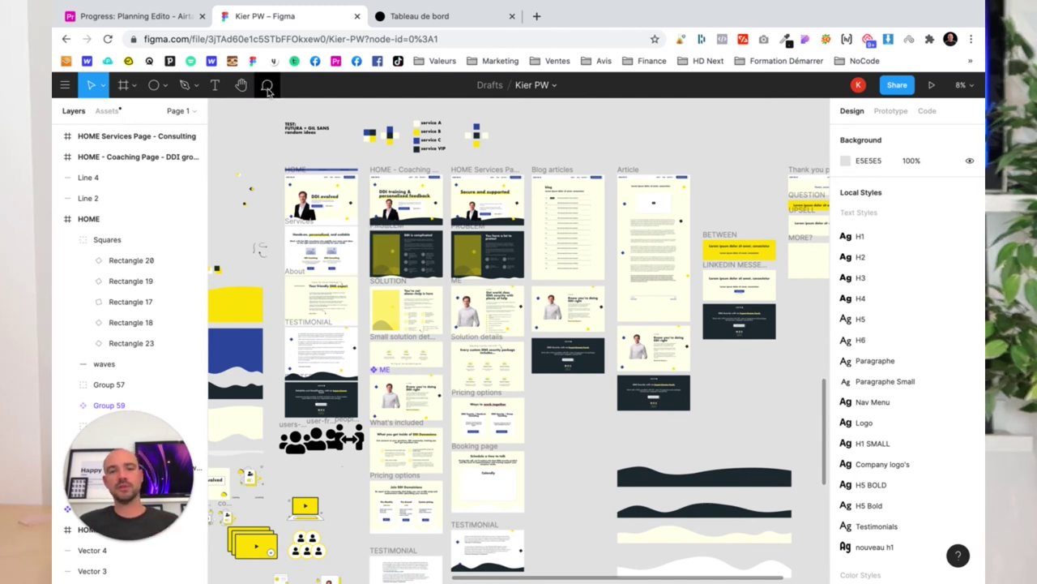
pyautogui.scroll(-3, 383, 241)
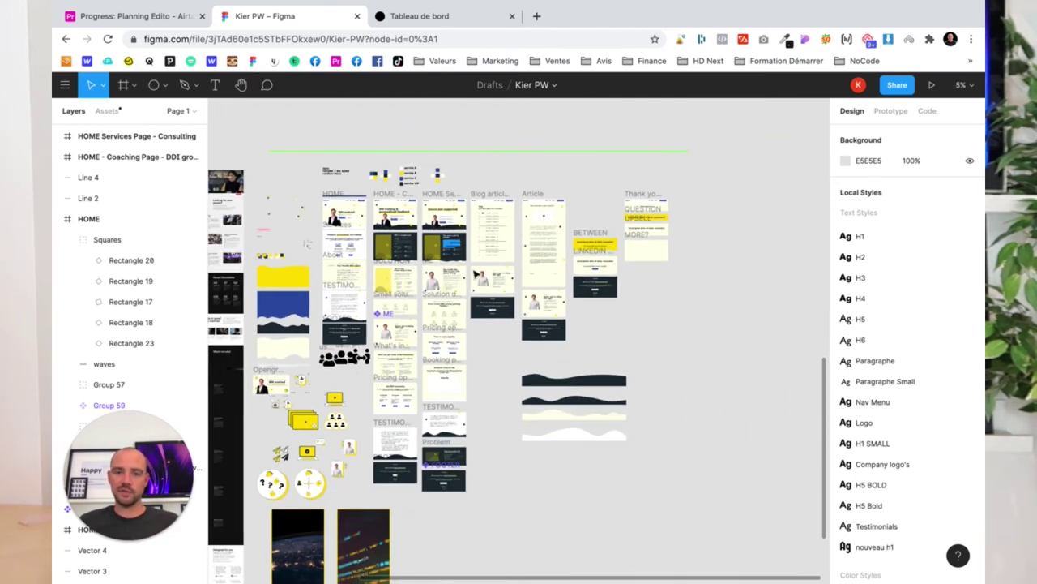
pyautogui.scroll(-2, 337, 291)
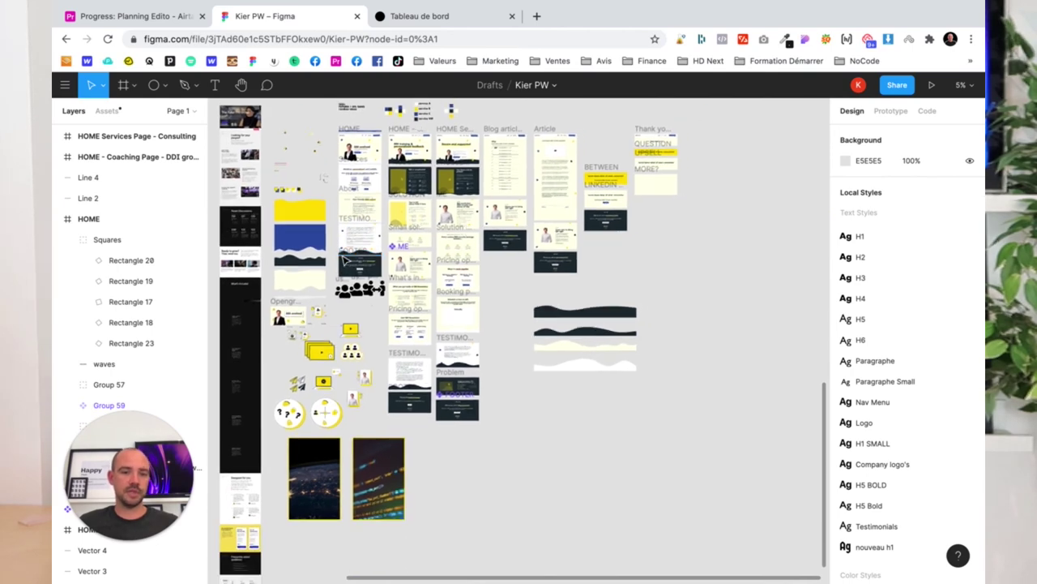
pyautogui.scroll(-2, 346, 260)
pyautogui.scroll(2, 344, 258)
pyautogui.scroll(2, 357, 257)
pyautogui.scroll(2, 381, 257)
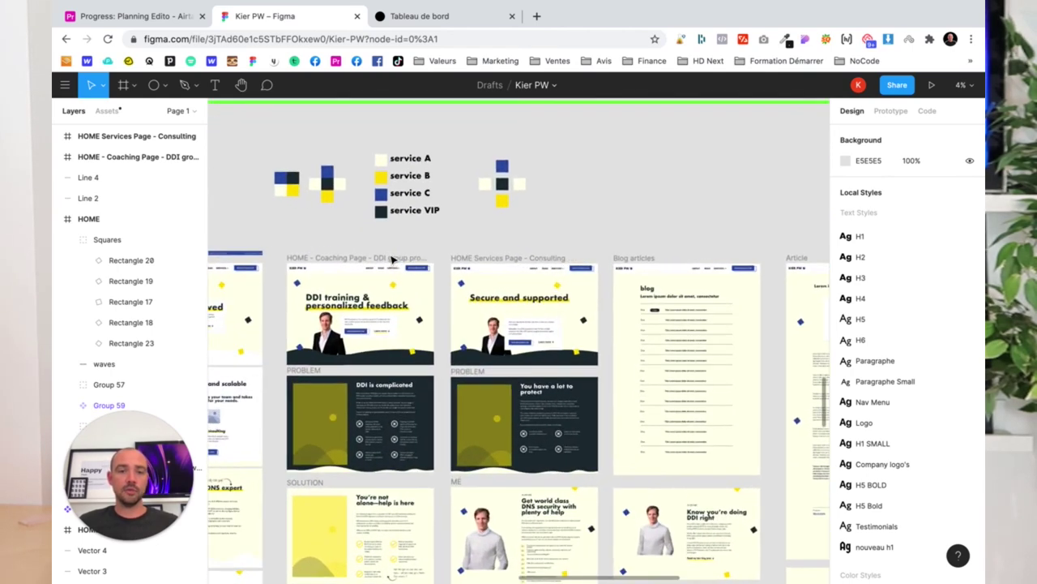
pyautogui.scroll(-1, 393, 257)
pyautogui.scroll(-2, 393, 258)
pyautogui.scroll(-1, 392, 259)
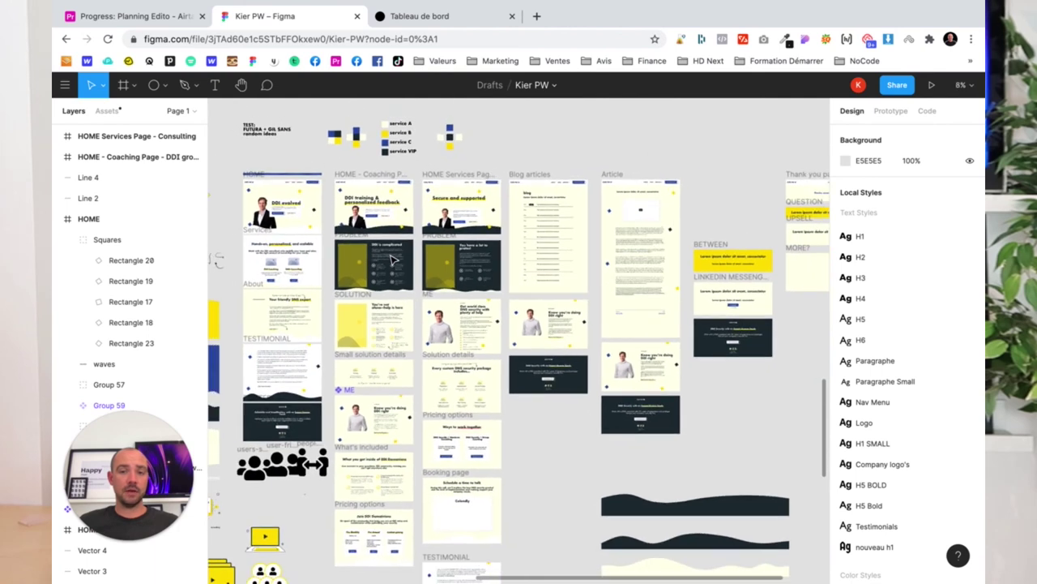
pyautogui.hscroll(-3, 393, 260)
pyautogui.hscroll(-2, 392, 259)
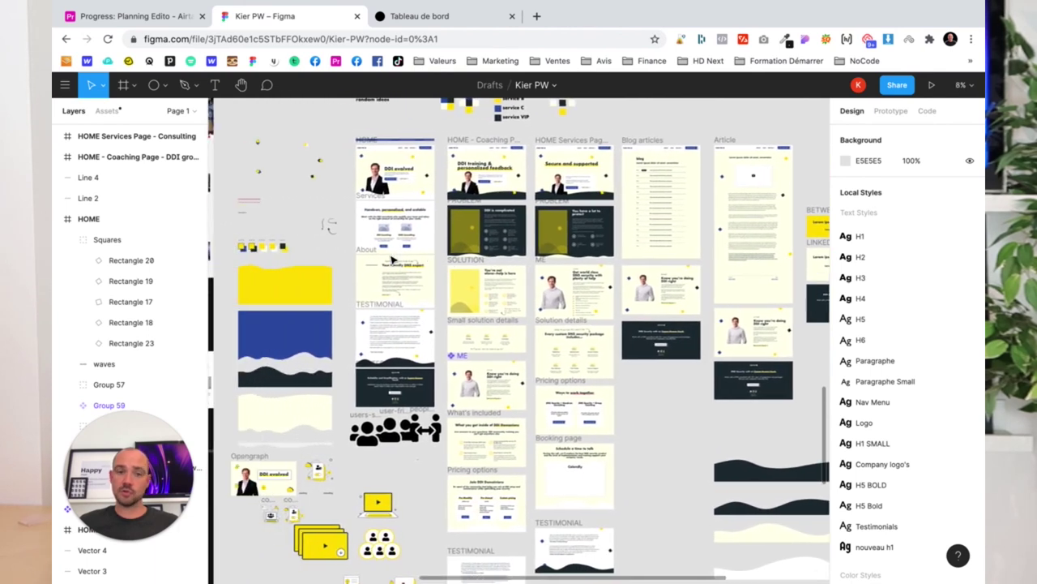